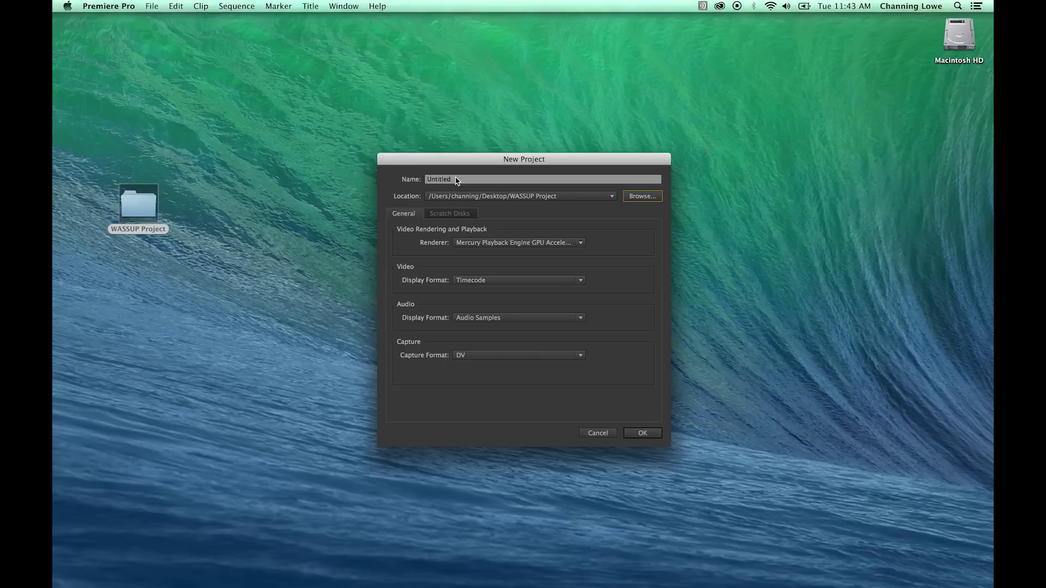
# - Create a new project named WASSUP Edit Project in the WASSUP Project folder
pyautogui.click(456, 179)
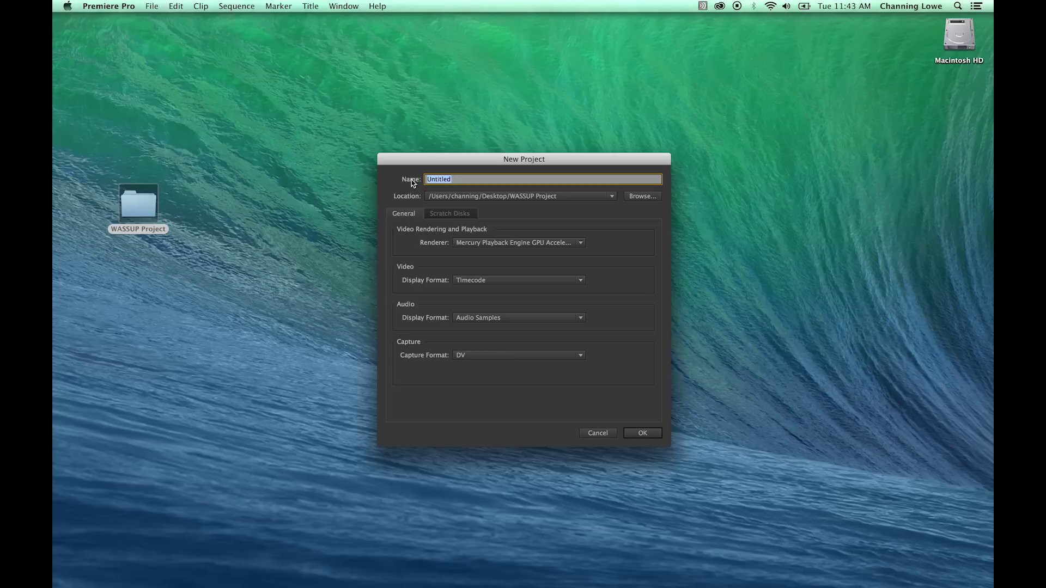
pyautogui.write('WASSUP Edit Project')
pyautogui.press('Return')
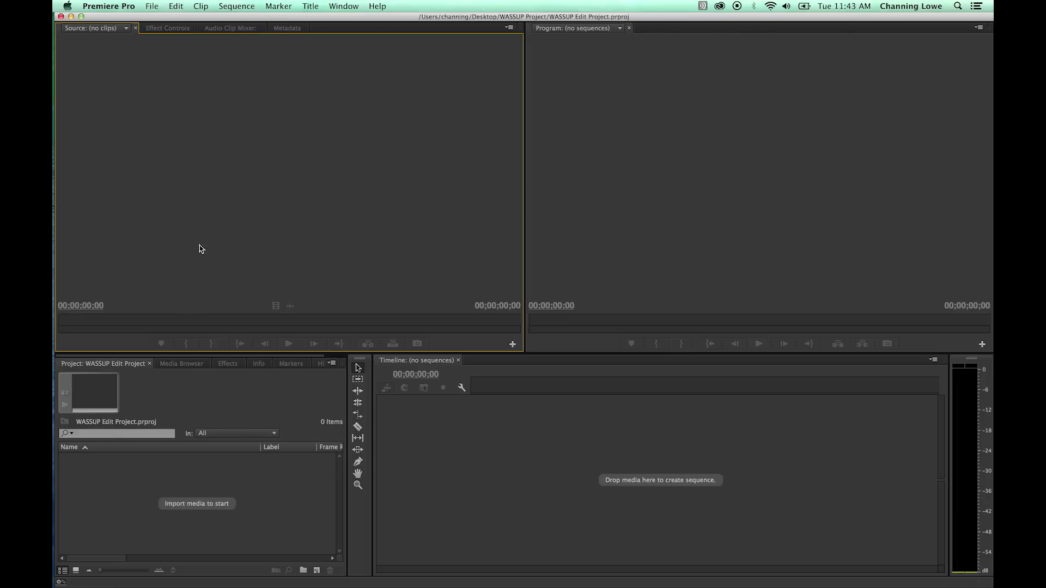
# - Create a second project named WASSUP Sync Project in the same WASSUP Project folder
pyautogui.click(152, 6)
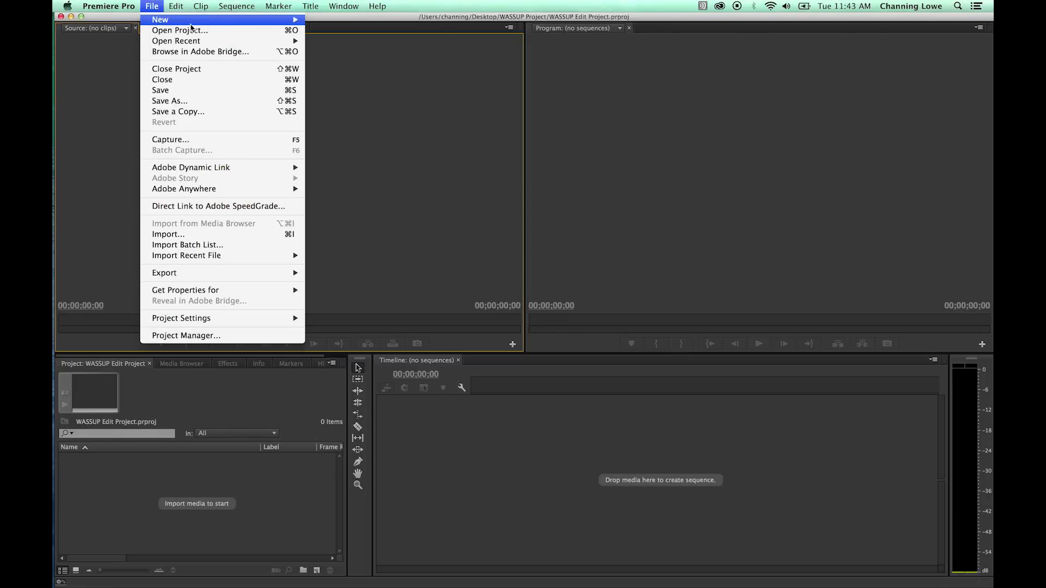
pyautogui.moveTo(244, 22)
pyautogui.click(352, 23)
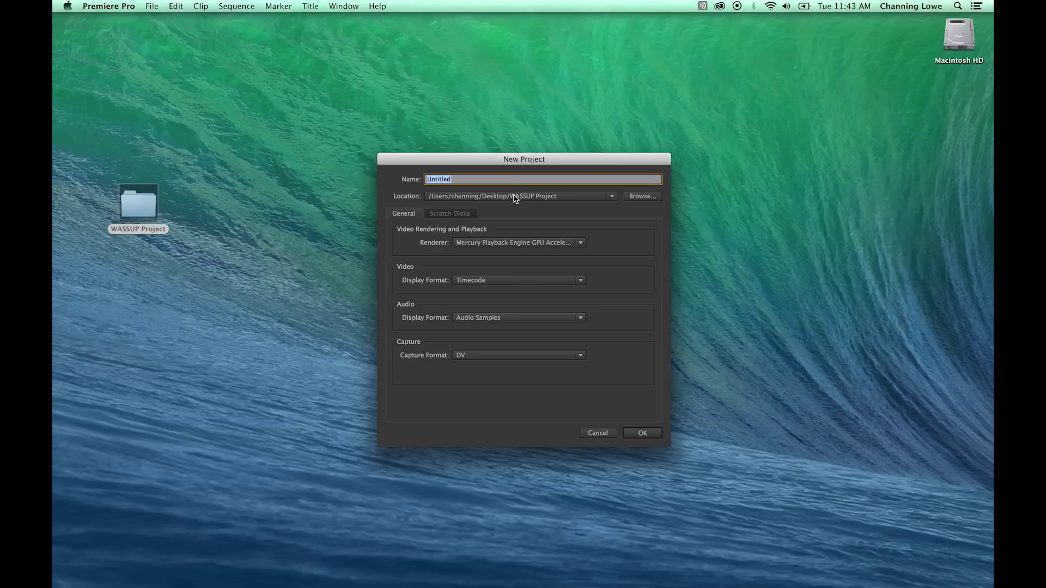
pyautogui.write('WASSUP Sync Project')
pyautogui.press('Return')
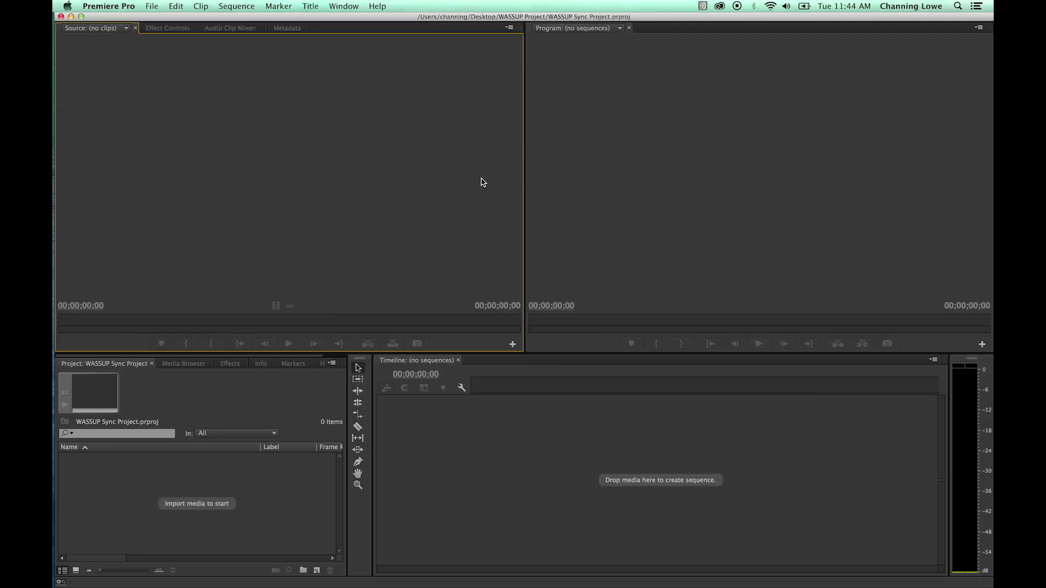
# - Switch to Finder, open the WASSUP Project folder on the desktop and examine the card folders inside DAY 01
pyautogui.press('super+h')
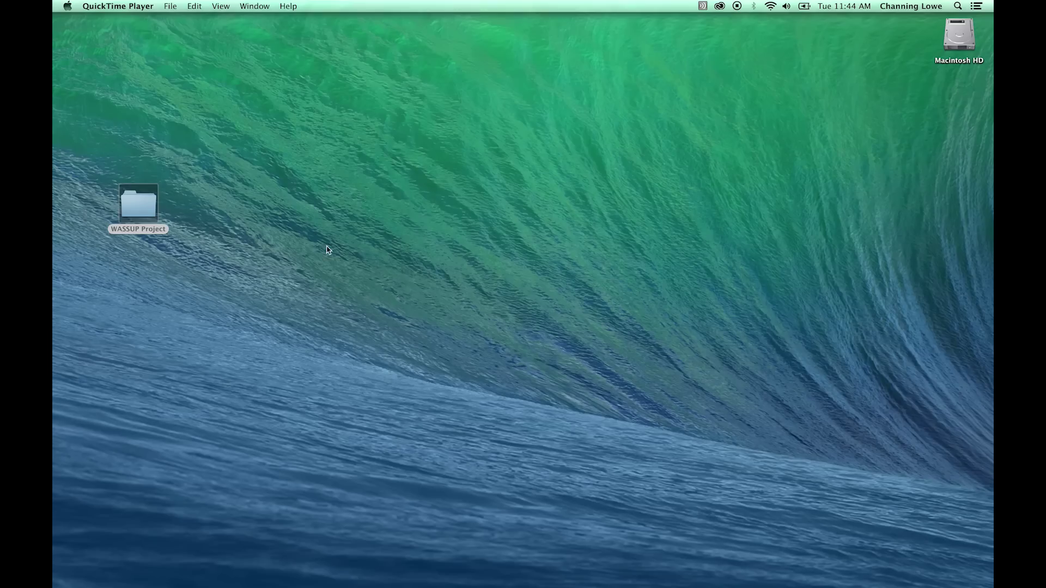
pyautogui.doubleClick(145, 210)
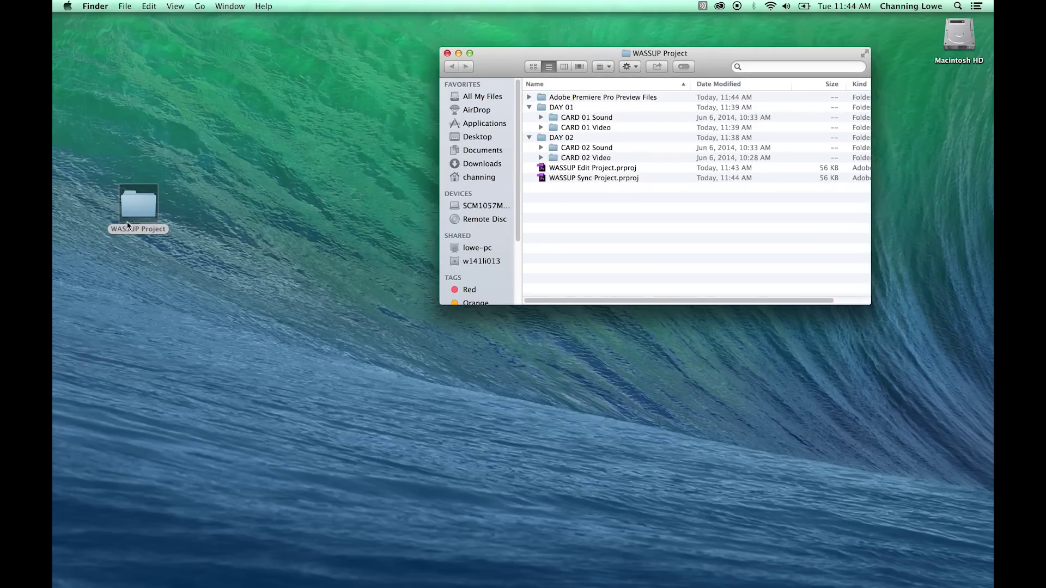
pyautogui.click(528, 108)
pyautogui.click(529, 117)
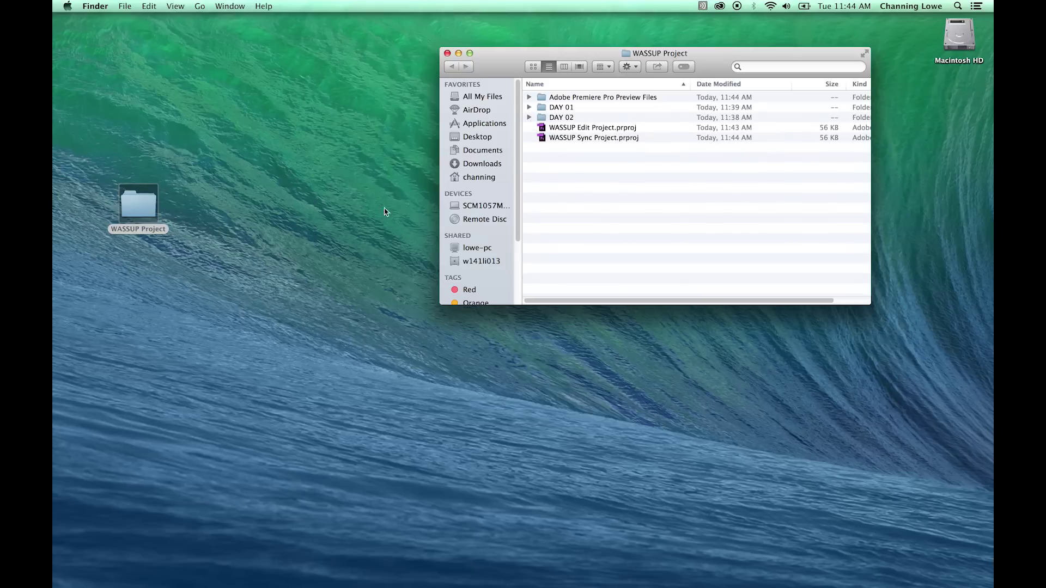
pyautogui.click(539, 109)
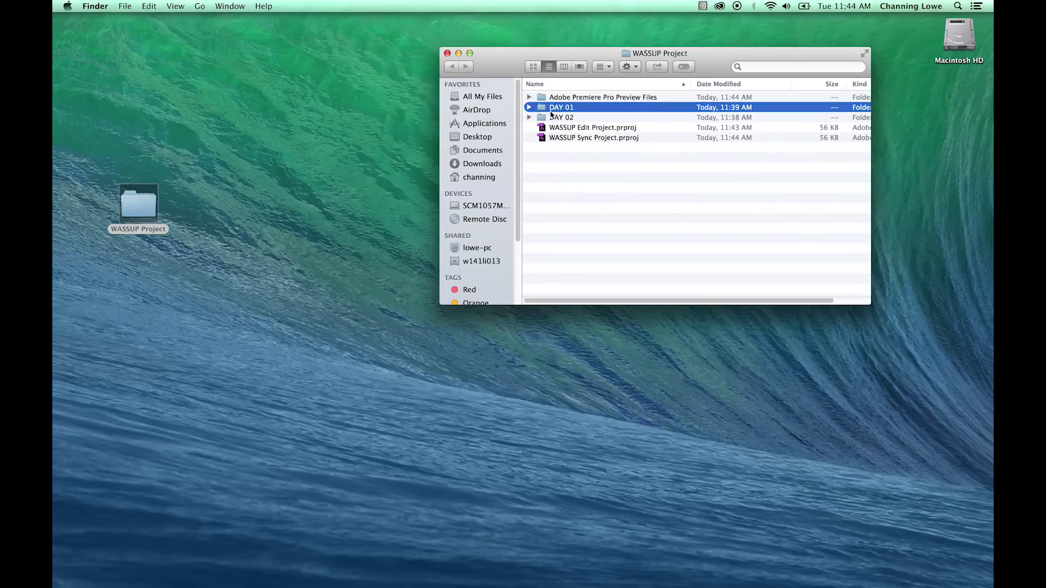
pyautogui.click(551, 118)
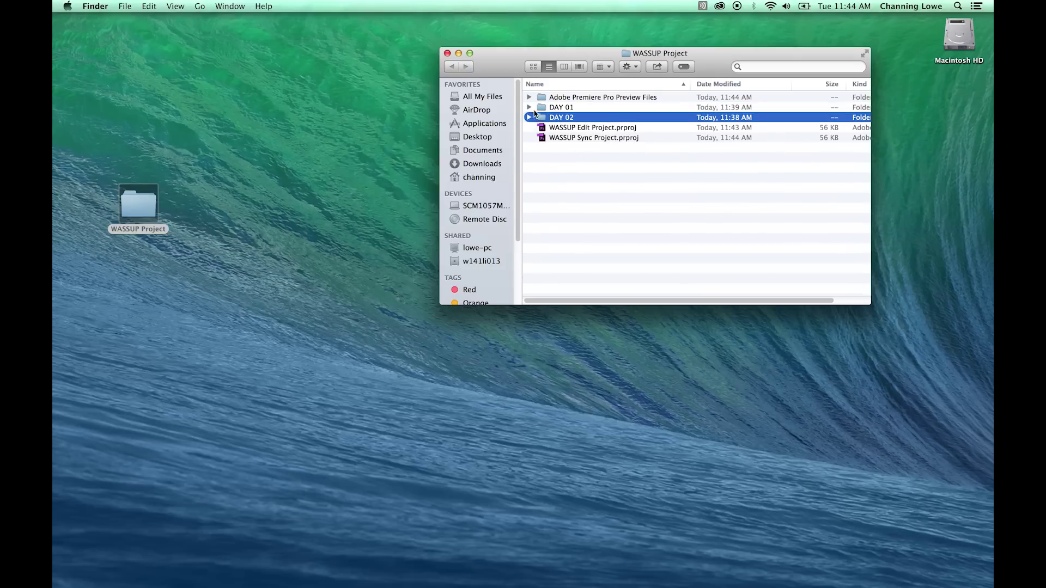
pyautogui.click(531, 109)
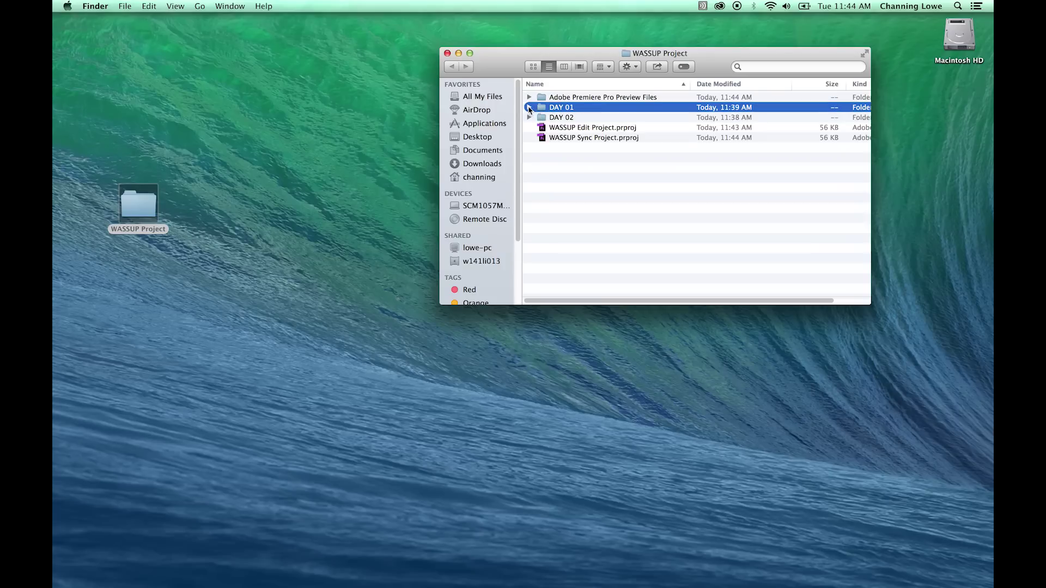
pyautogui.click(529, 108)
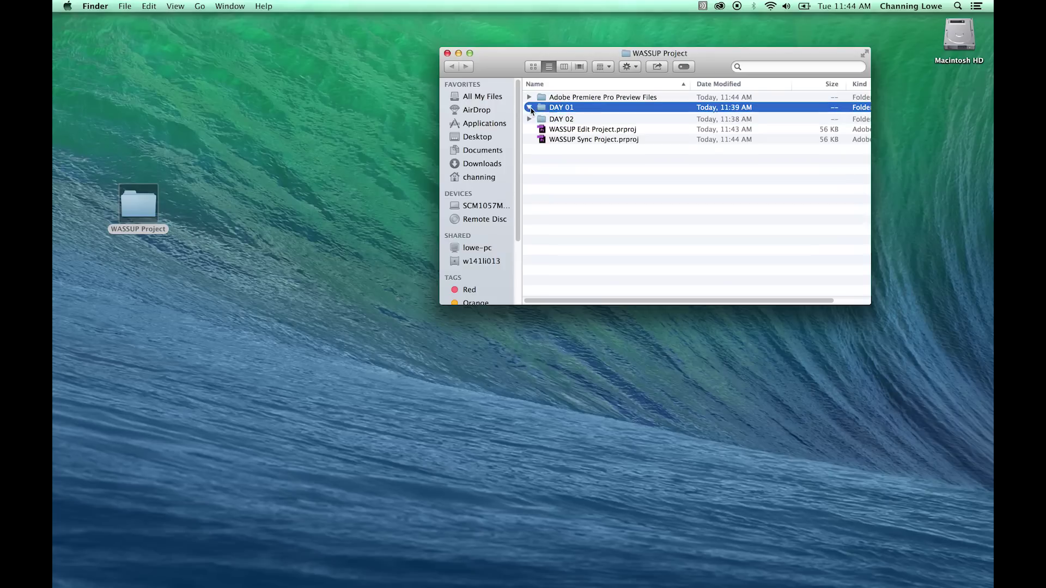
pyautogui.click(569, 118)
pyautogui.click(570, 127)
pyautogui.click(559, 120)
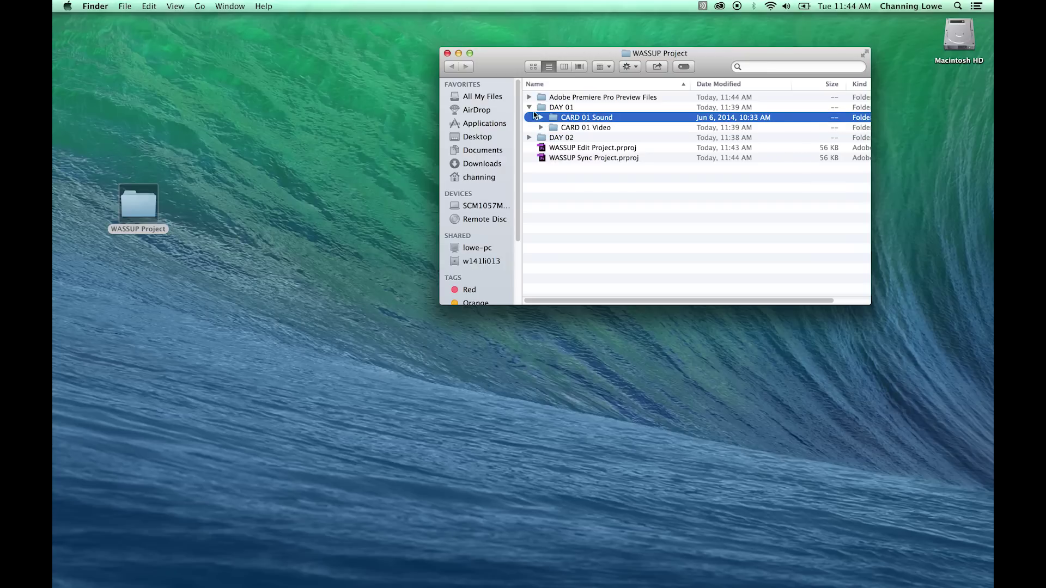
# - Examine the sound and video card folders inside DAY 02, with DAY 01 expanded alongside it
pyautogui.click(530, 108)
pyautogui.click(530, 118)
pyautogui.click(555, 128)
pyautogui.click(561, 139)
pyautogui.click(567, 129)
pyautogui.click(561, 118)
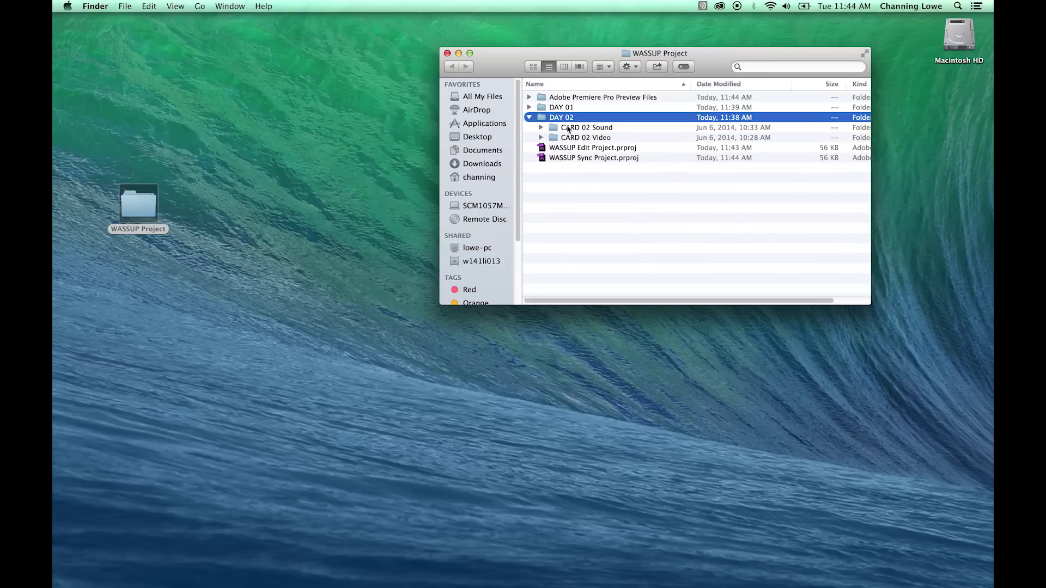
pyautogui.click(569, 129)
pyautogui.click(529, 107)
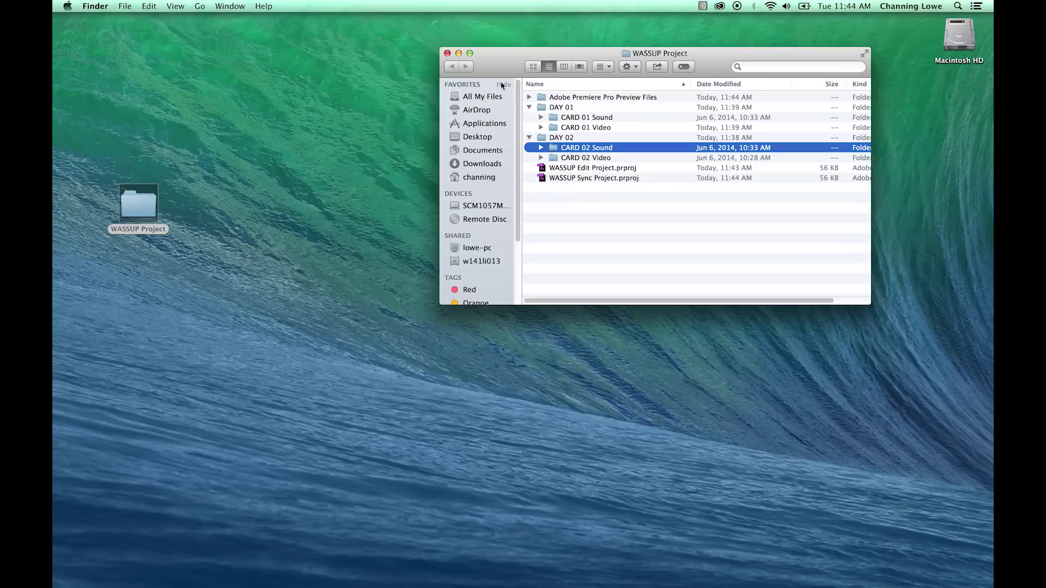
# - Close the WASSUP Project folder window and switch back to Premiere Pro
pyautogui.moveTo(497, 71); pyautogui.dragTo(472, 91)
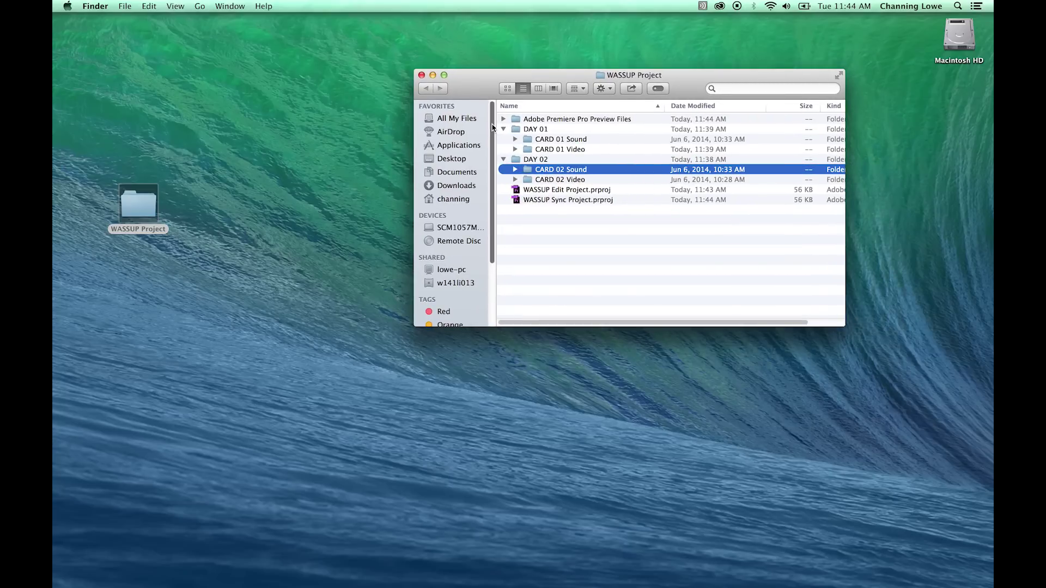
pyautogui.press('super+w')
pyautogui.press('super+Tab')
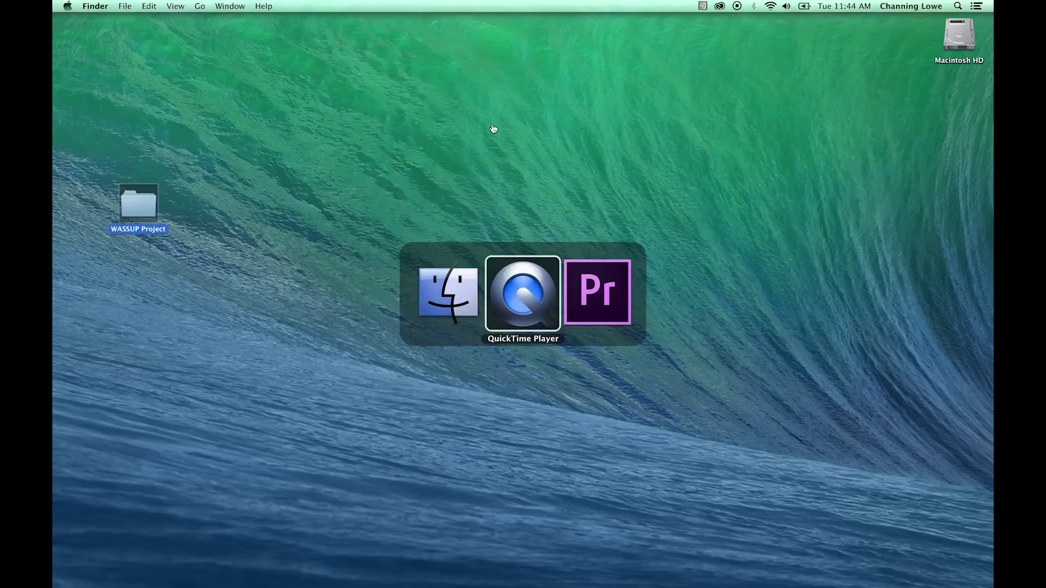
pyautogui.press('super+Tab')
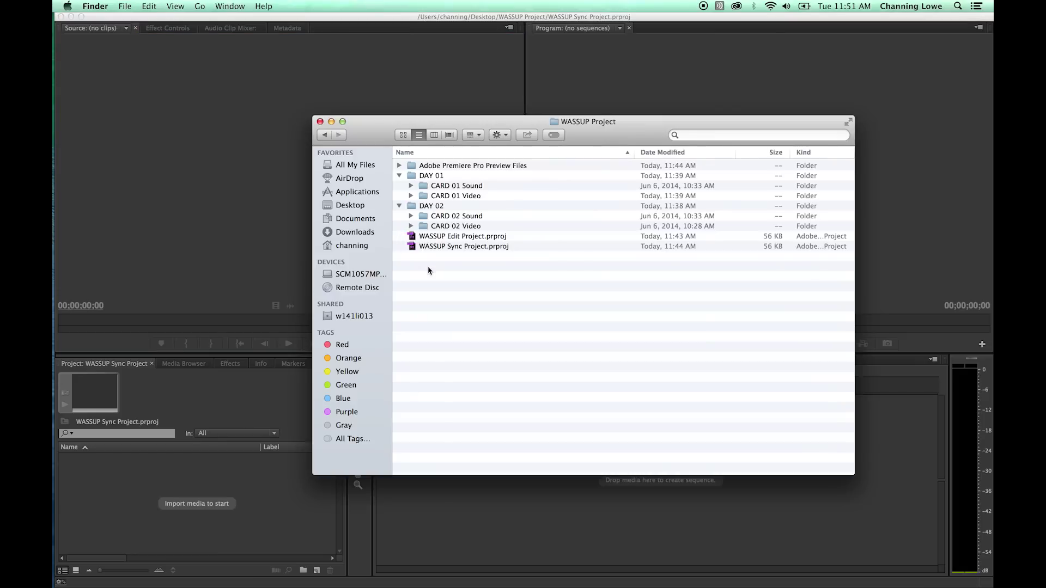
pyautogui.click(455, 247)
pyautogui.keyDown('shift'); pyautogui.click(452, 238); pyautogui.keyUp('shift')
pyautogui.press('super+alt+a')
pyautogui.click(456, 247)
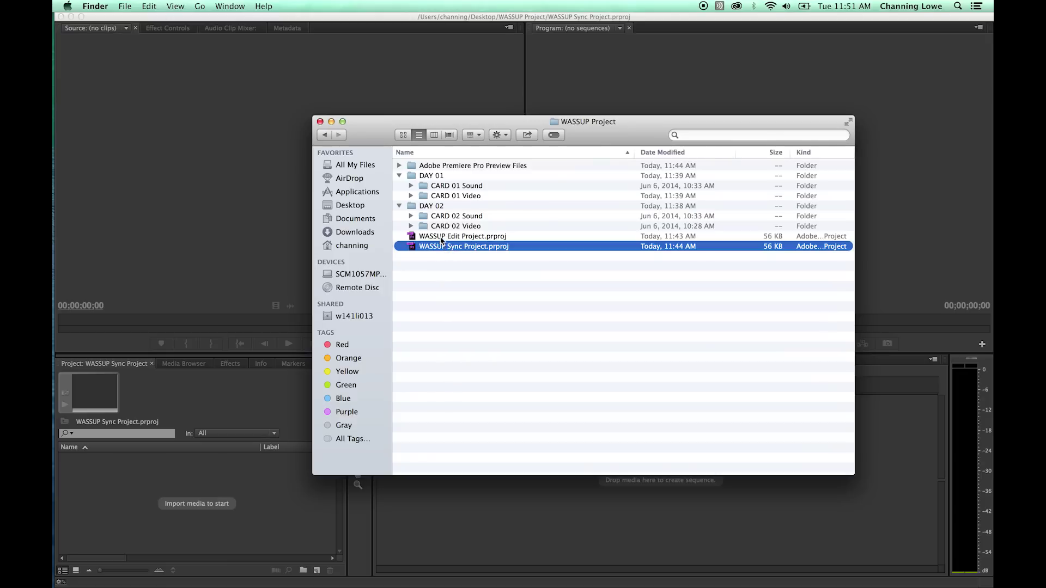
pyautogui.click(422, 271)
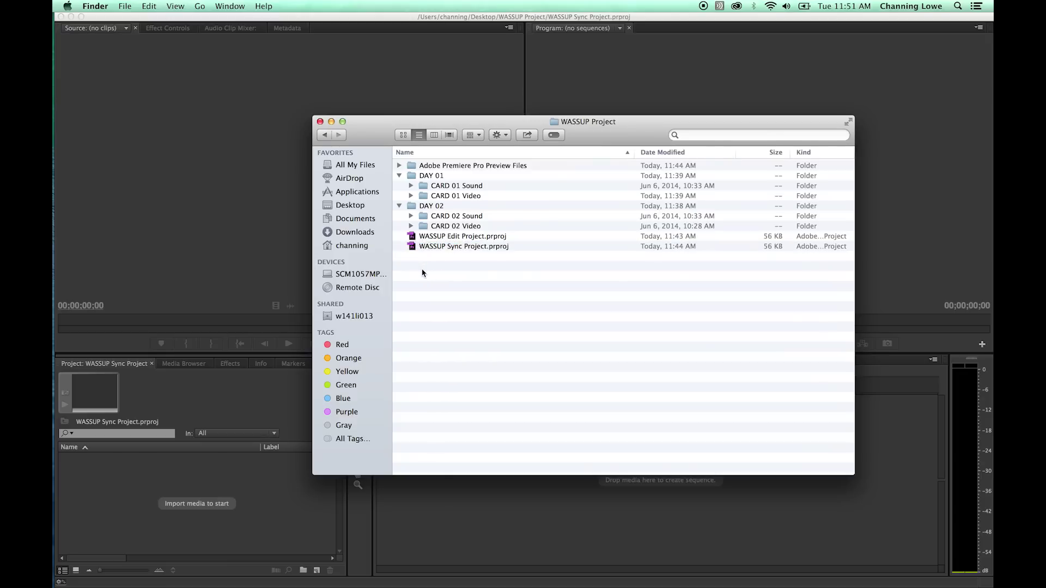
# - Import the CARD 01 Sound and CARD 01 Video folders from DAY 01 into WASSUP Sync Project
pyautogui.click(415, 186)
pyautogui.keyDown('shift'); pyautogui.click(426, 196); pyautogui.keyUp('shift')
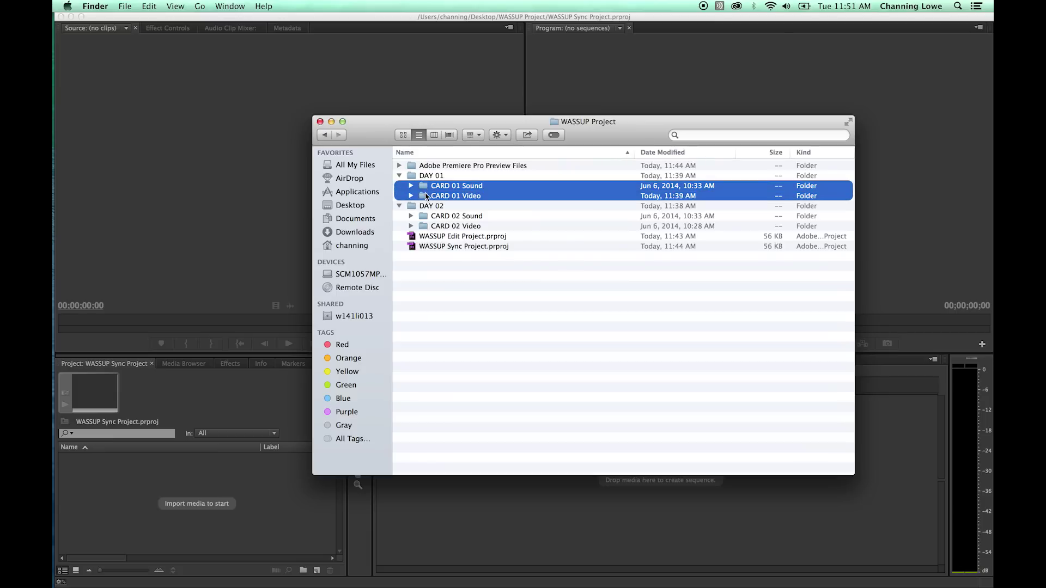
pyautogui.moveTo(424, 187); pyautogui.dragTo(162, 471)
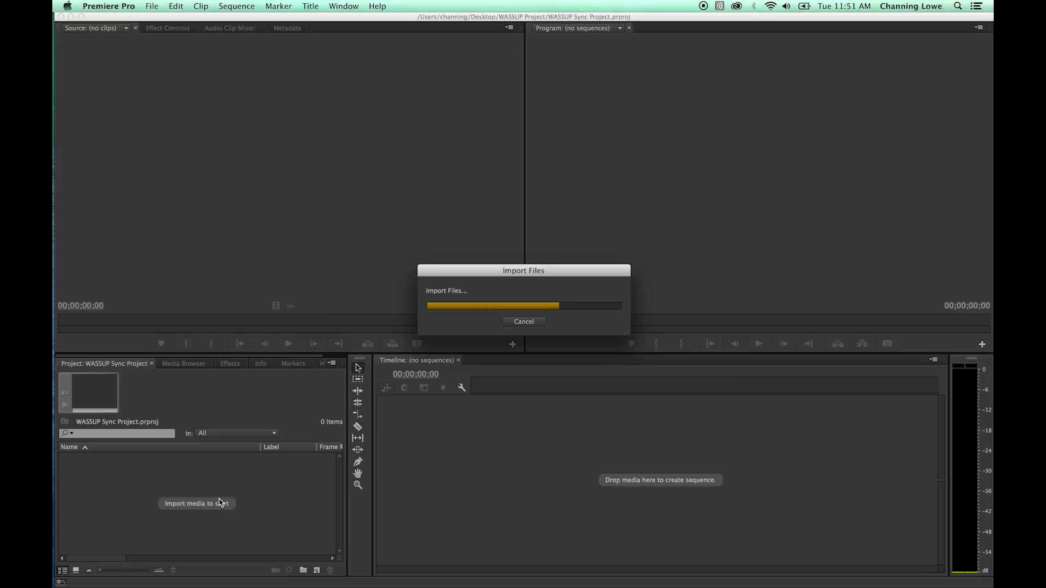
pyautogui.press('Return')
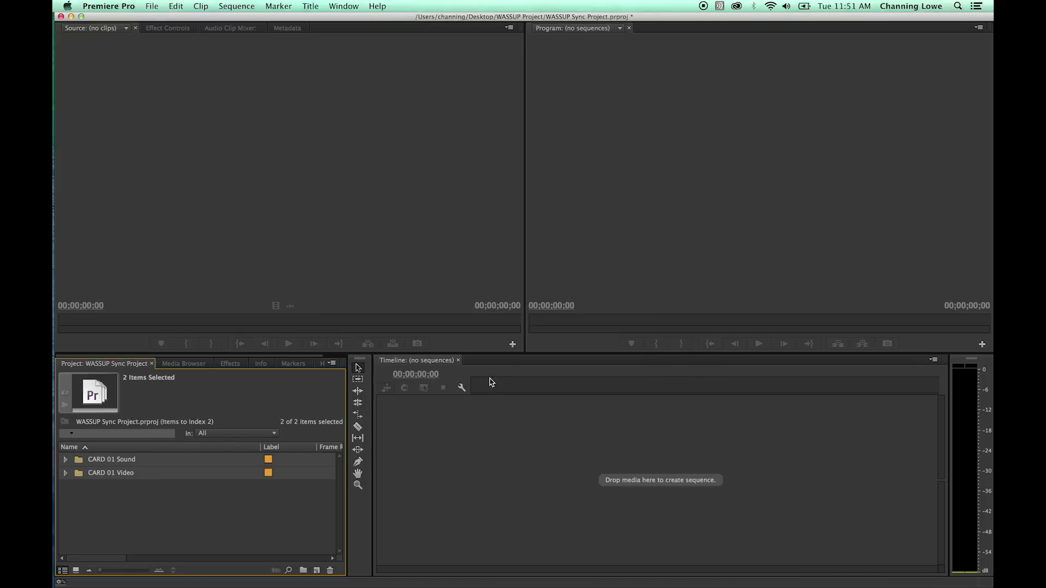
# - Expand the CARD 01 Video bin and open its 100EOS5D bin of video clips
pyautogui.click(109, 493)
pyautogui.click(66, 473)
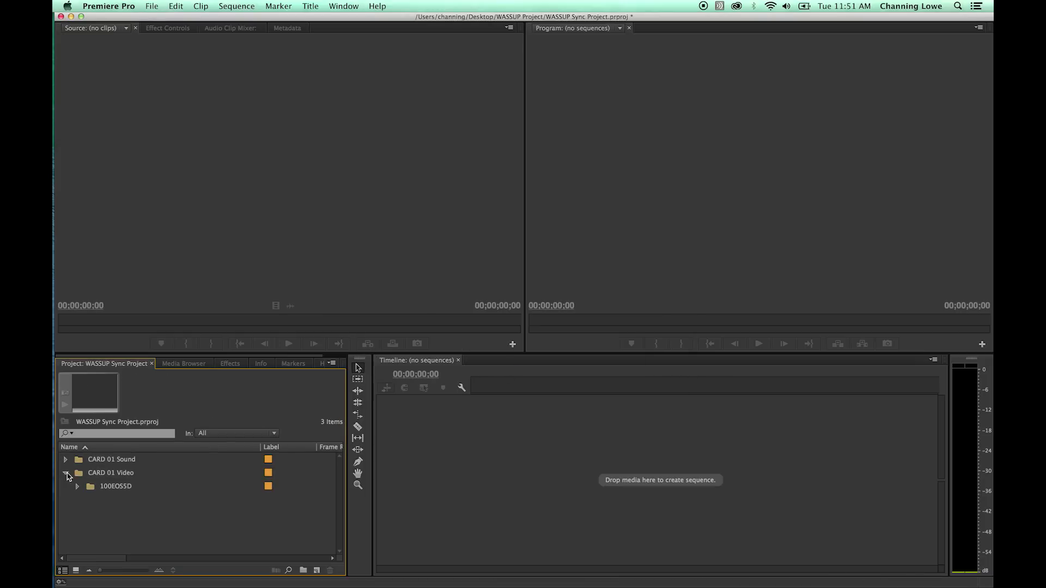
pyautogui.click(78, 486)
pyautogui.click(90, 487)
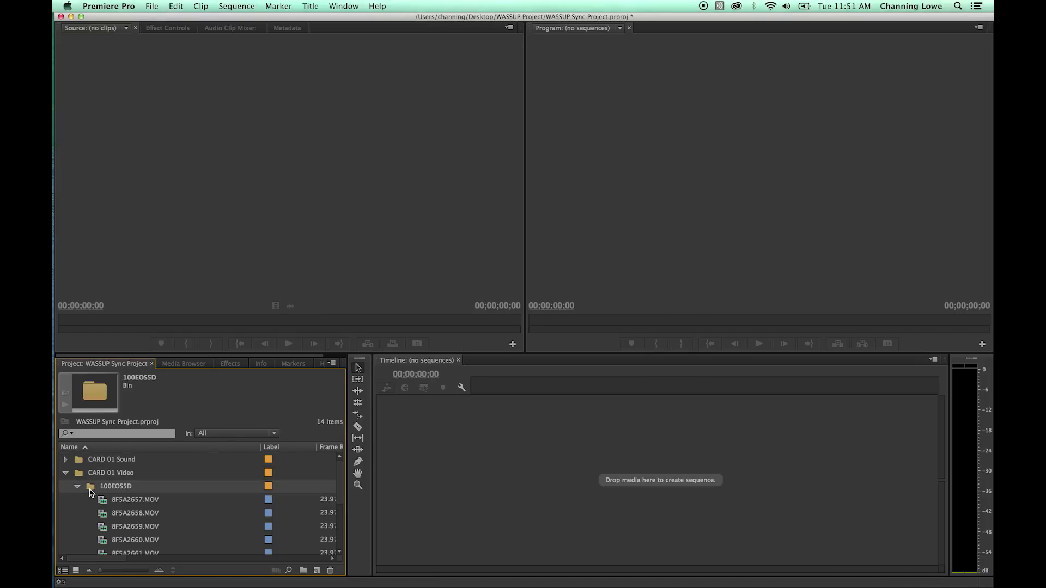
pyautogui.doubleClick(91, 487)
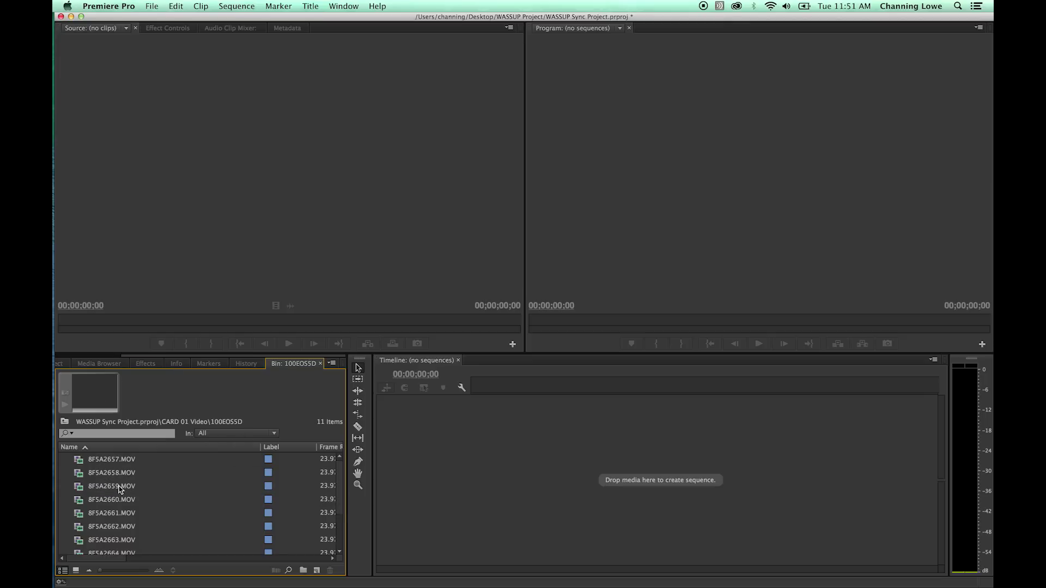
# - Create a new sequence from all the MOV clips in the 100EOS5D bin
pyautogui.click(103, 463)
pyautogui.scroll(-2, 119, 478)
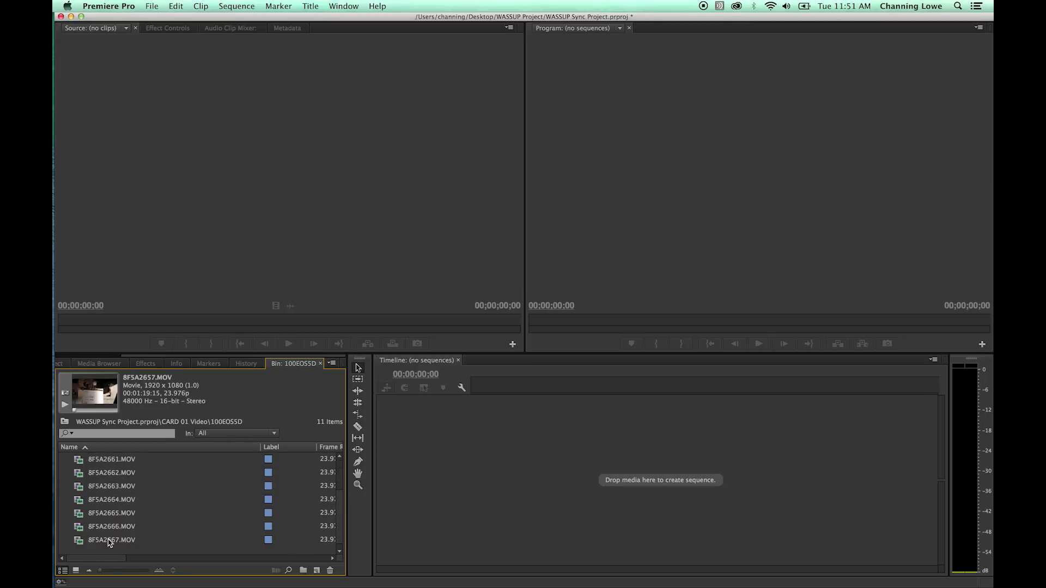
pyautogui.press('super+a')
pyautogui.scroll(3, 131, 523)
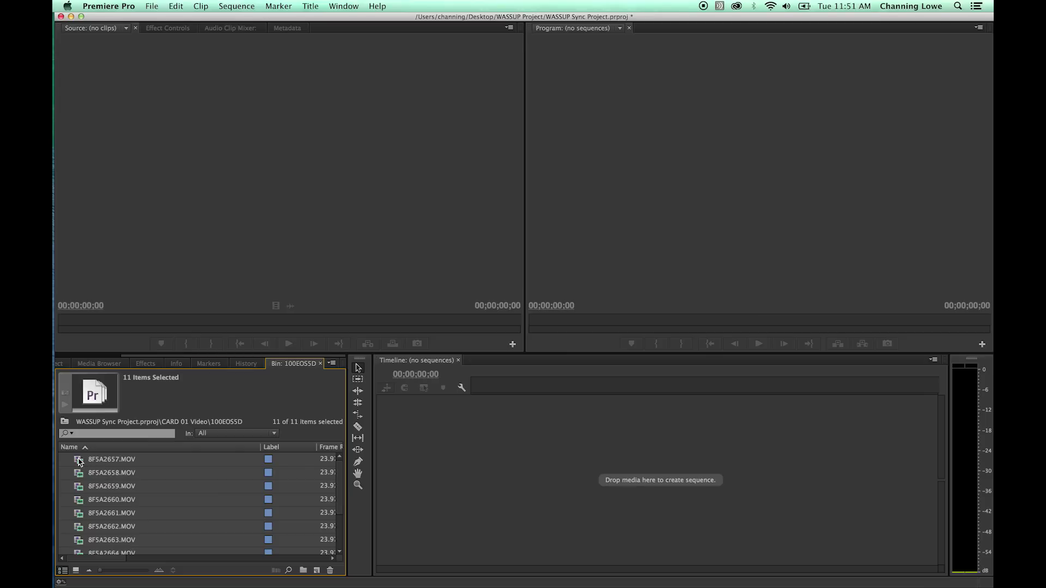
pyautogui.scroll(-3, 297, 551)
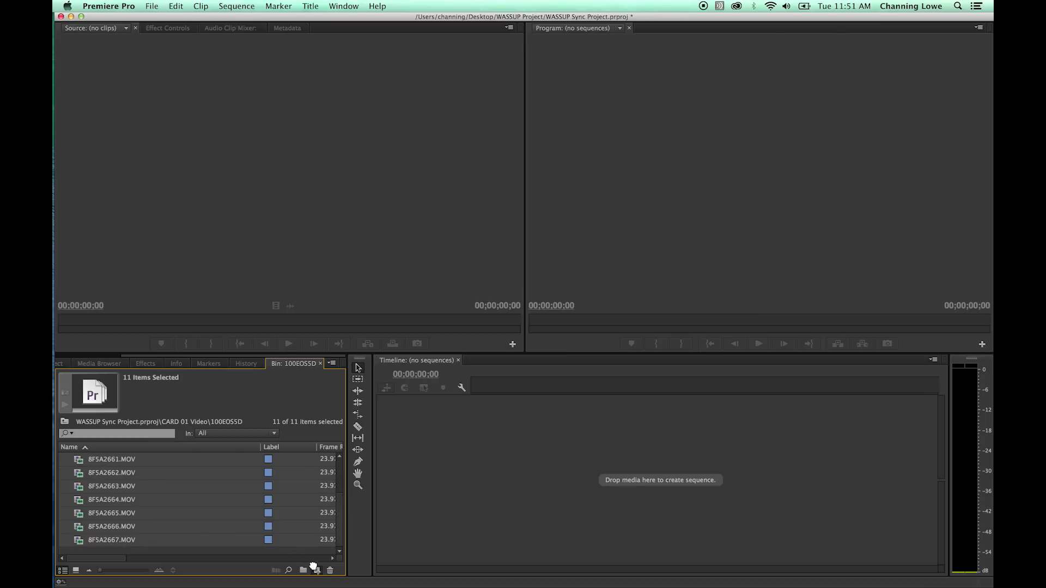
pyautogui.moveTo(316, 571); pyautogui.dragTo(316, 570)
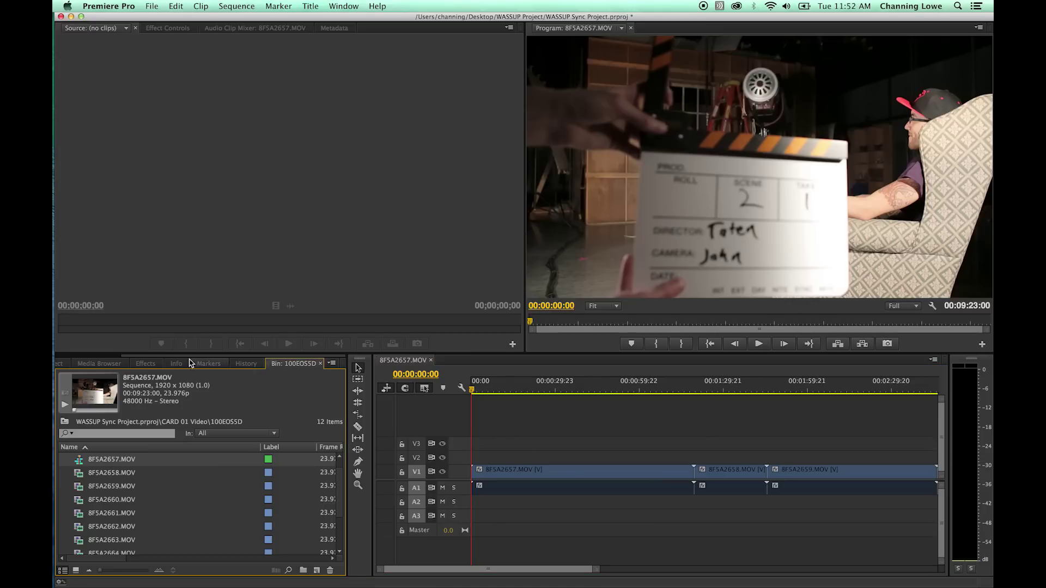
# - Close the 100EOS5D bin and move the new sequence out to the project's top level, collapsing the CARD 01 Video bin
pyautogui.click(320, 364)
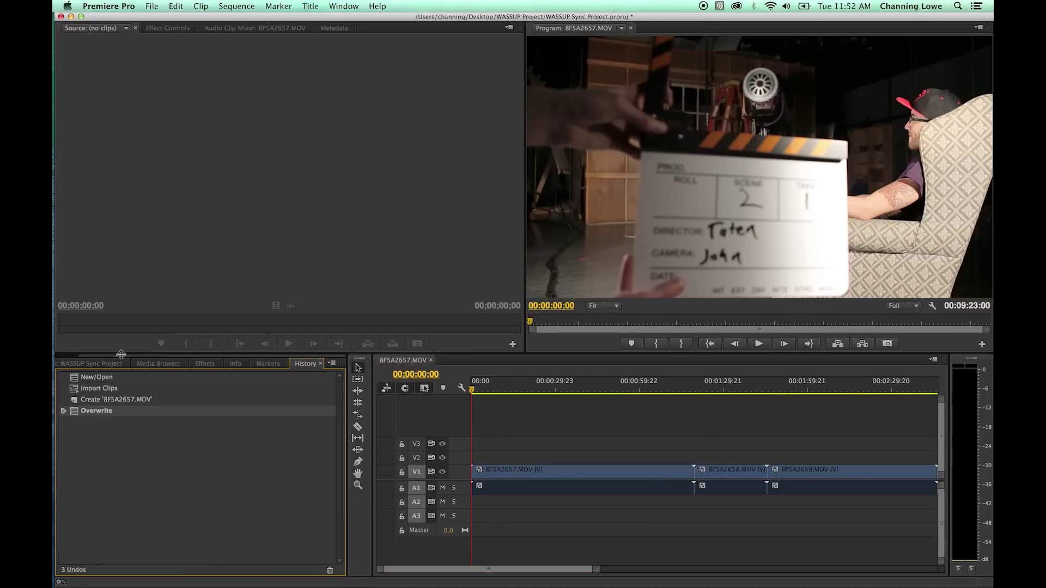
pyautogui.click(83, 364)
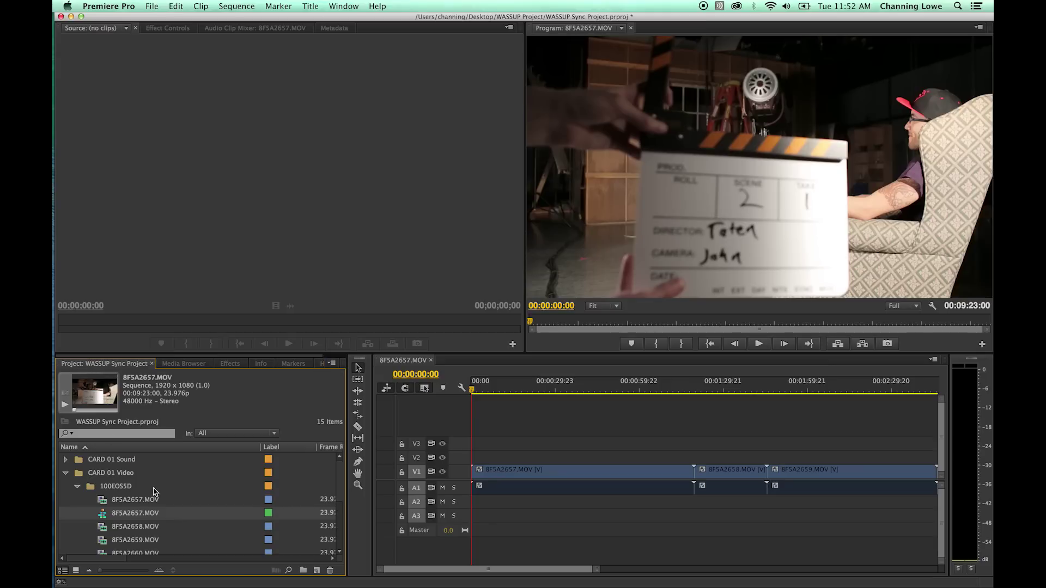
pyautogui.moveTo(101, 515); pyautogui.dragTo(69, 513)
pyautogui.click(66, 487)
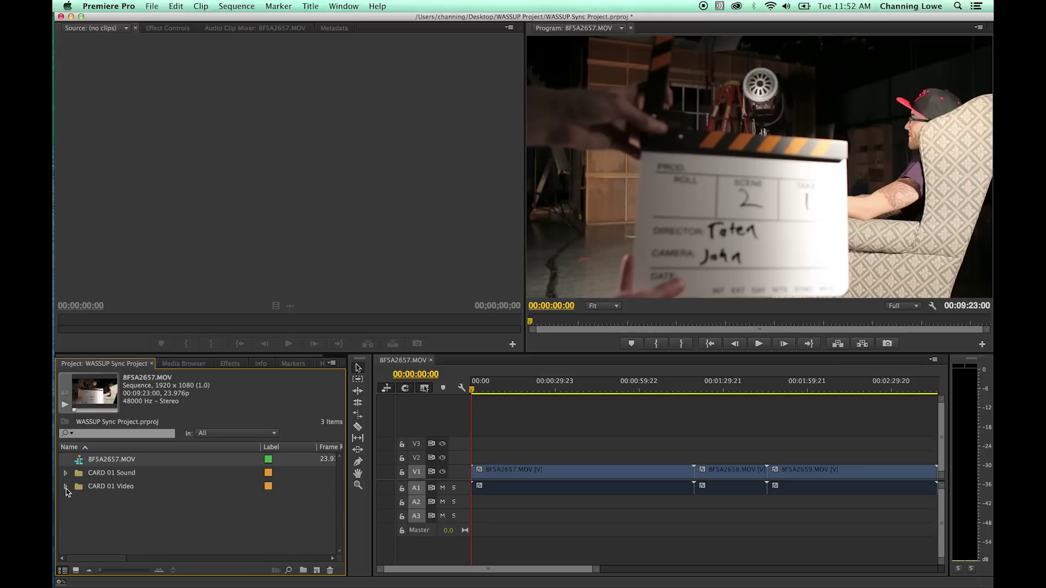
# - Rename the sequence at the project's top level to Day 01 Syncing
pyautogui.click(82, 460)
pyautogui.write('Day 01 Sy')
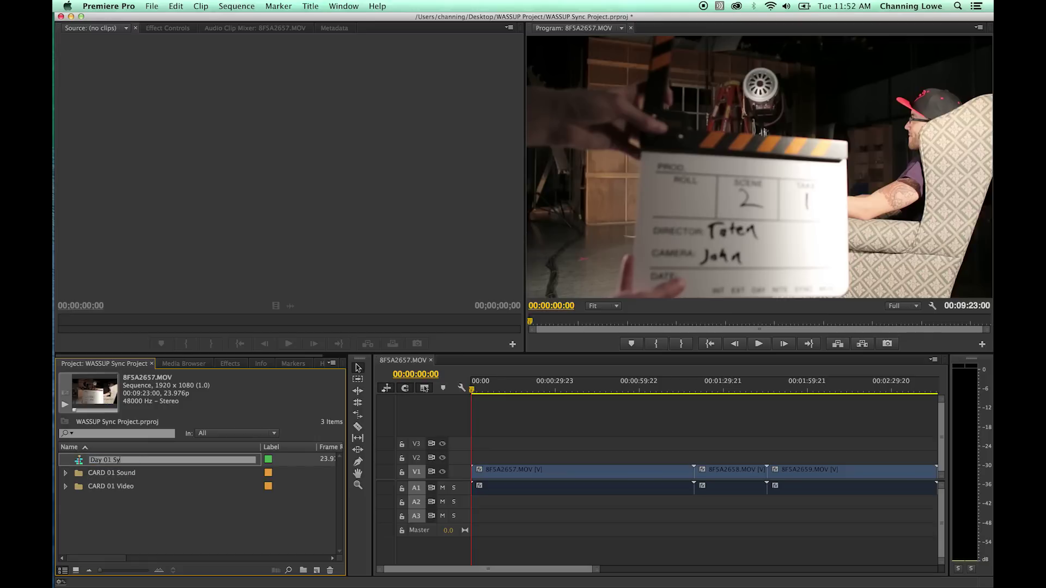
pyautogui.press('Tab')
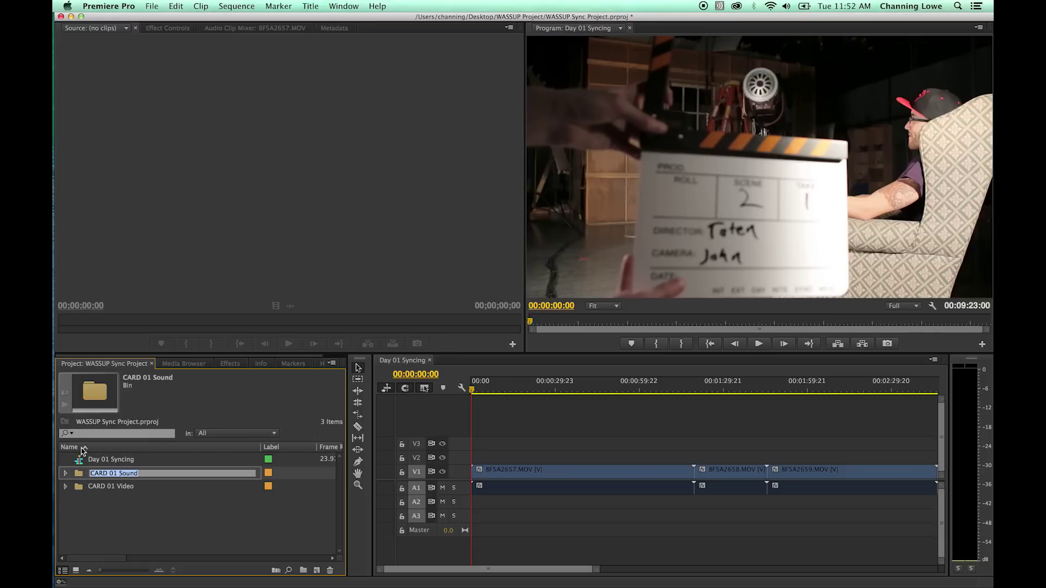
# - Expand the Day 01 Syncing tracks to show clip thumbnails and audio waveforms, fitting the whole sequence in the timeline
pyautogui.click(93, 460)
pyautogui.click(489, 403)
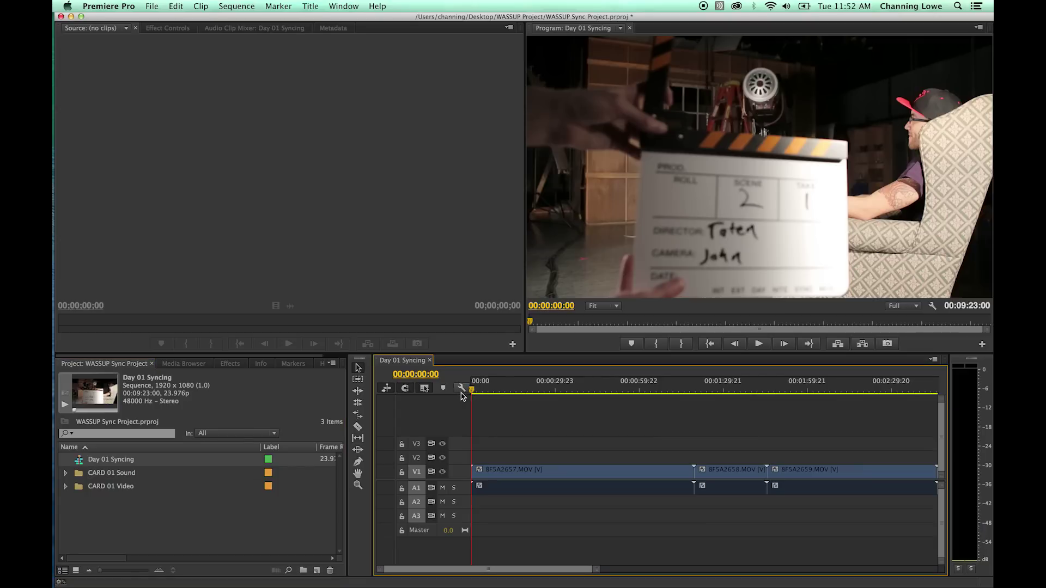
pyautogui.hotkey('shift', '=')
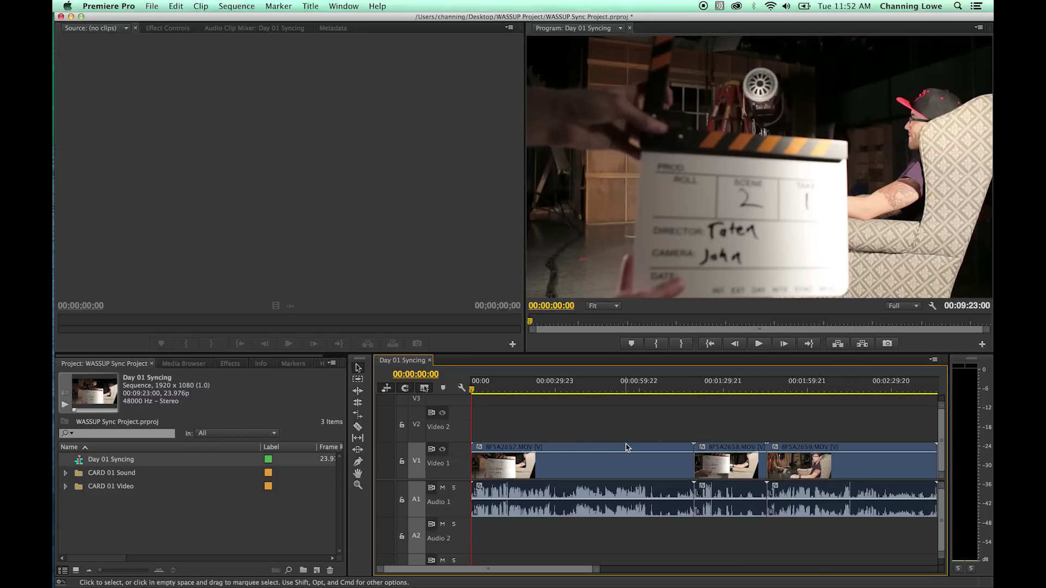
pyautogui.press('-')
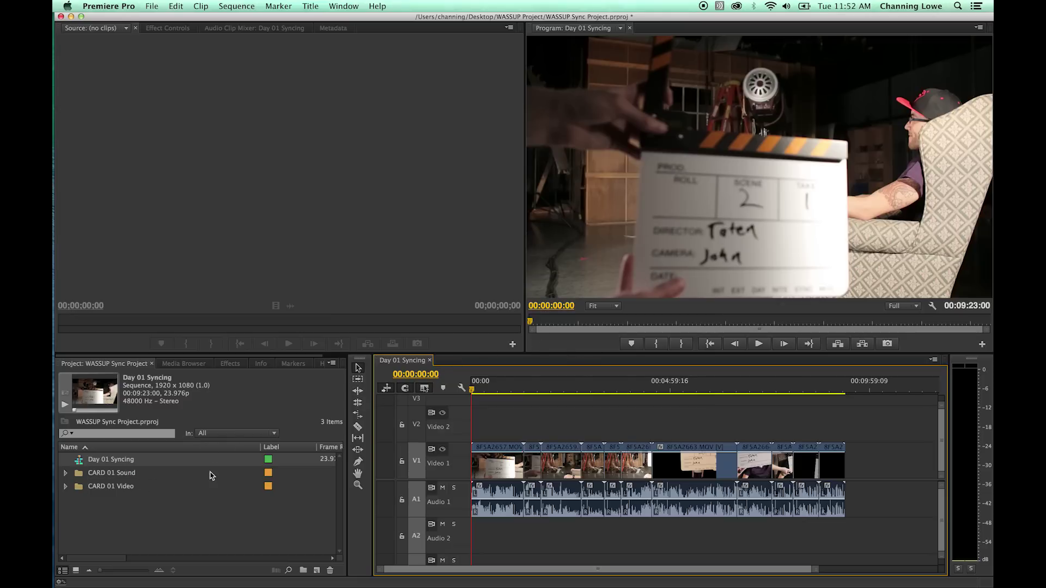
# - Open MONO-000.wav from FOLDER01 in the CARD 01 Sound bin and play the audio around its first tall clap spike
pyautogui.click(66, 473)
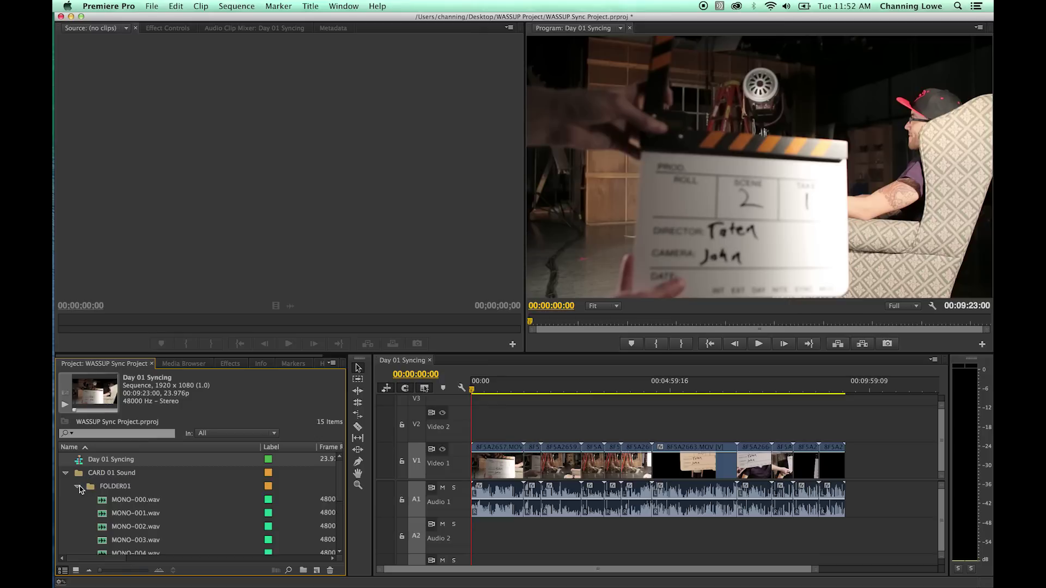
pyautogui.doubleClick(104, 500)
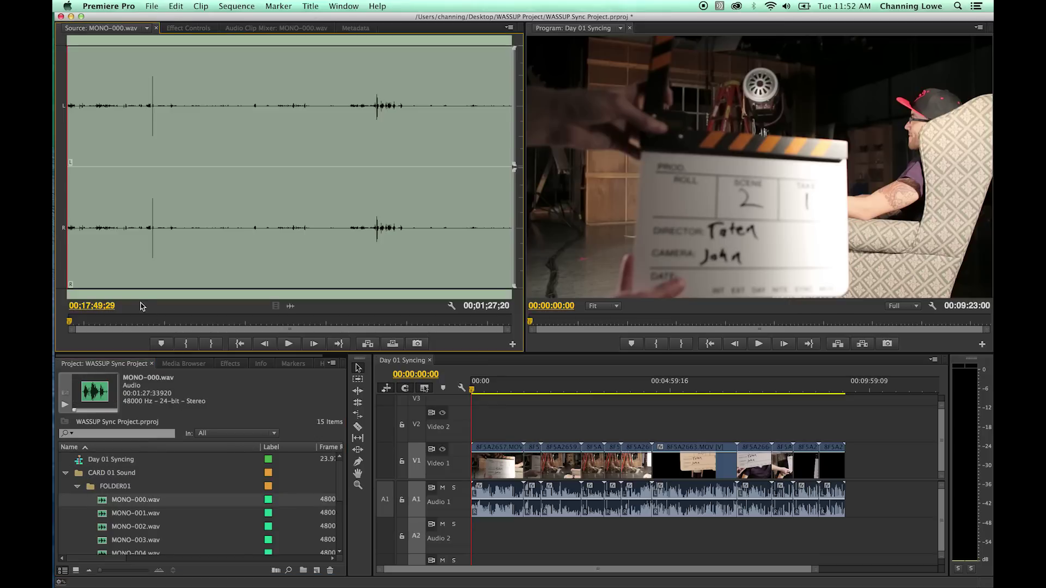
pyautogui.moveTo(104, 208); pyautogui.dragTo(130, 207)
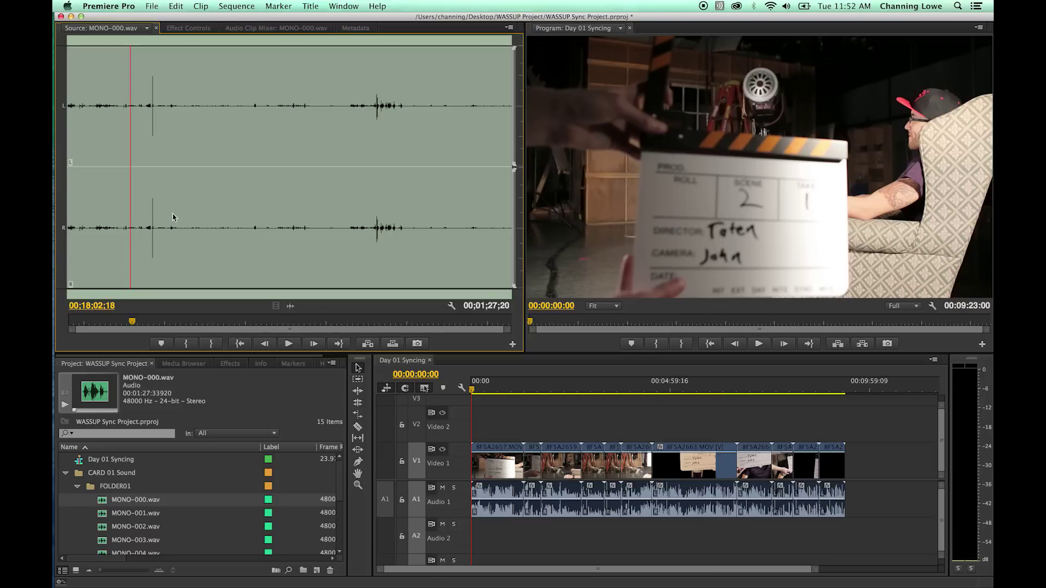
pyautogui.moveTo(145, 194); pyautogui.dragTo(130, 190)
pyautogui.press('space')
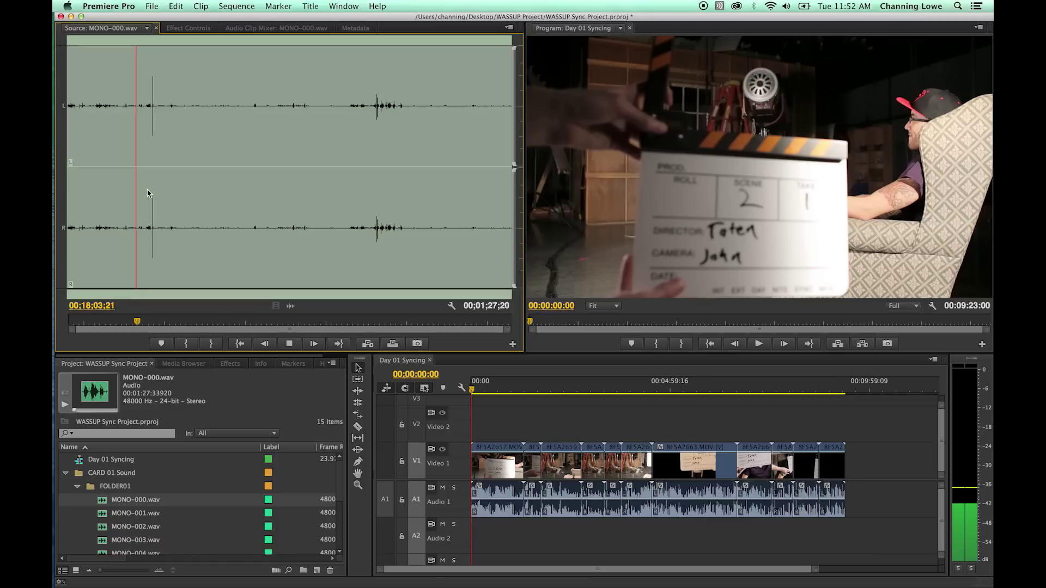
pyautogui.moveTo(147, 193)
pyautogui.mouseDown()
pyautogui.moveTo(134, 191)
pyautogui.moveTo(144, 189)
pyautogui.mouseUp()
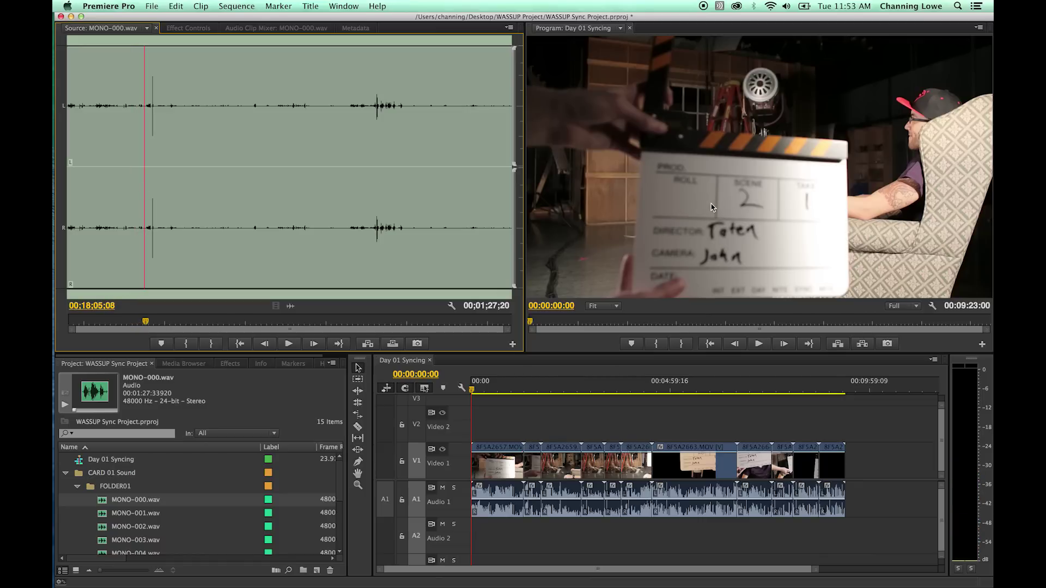
pyautogui.press('space')
pyautogui.press('space')
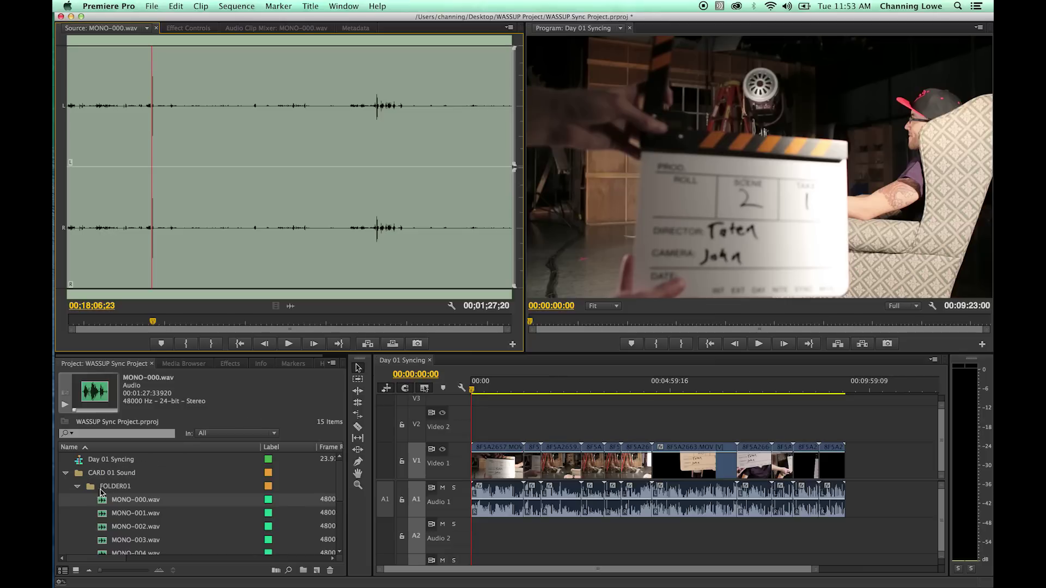
# - Maximize the project panel to list every WAV clip in FOLDER01
pyautogui.scroll(-1, 114, 499)
pyautogui.scroll(-2, 113, 500)
pyautogui.scroll(2, 114, 500)
pyautogui.scroll(-2, 116, 500)
pyautogui.scroll(3, 115, 500)
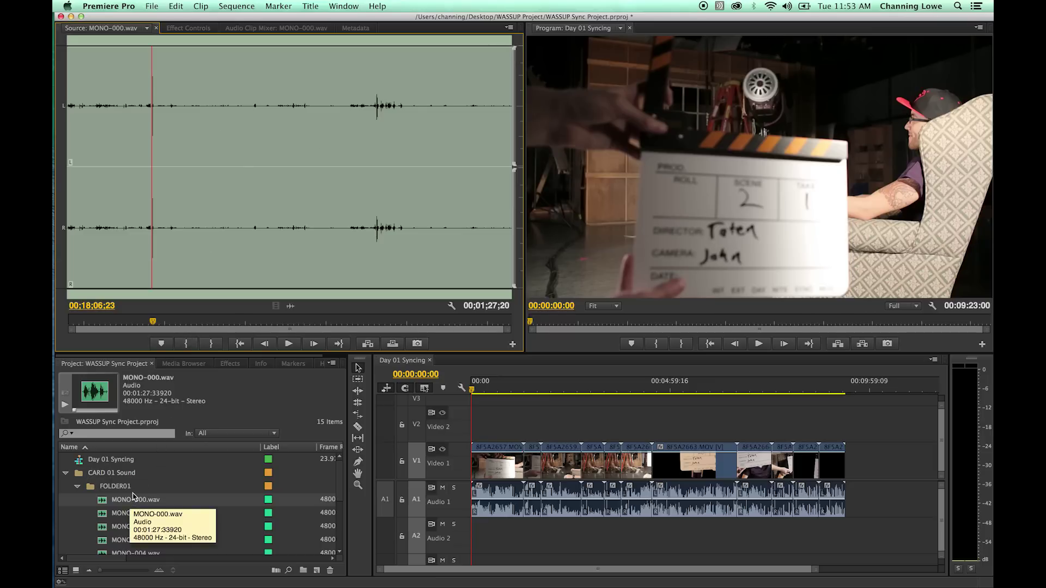
pyautogui.press('`')
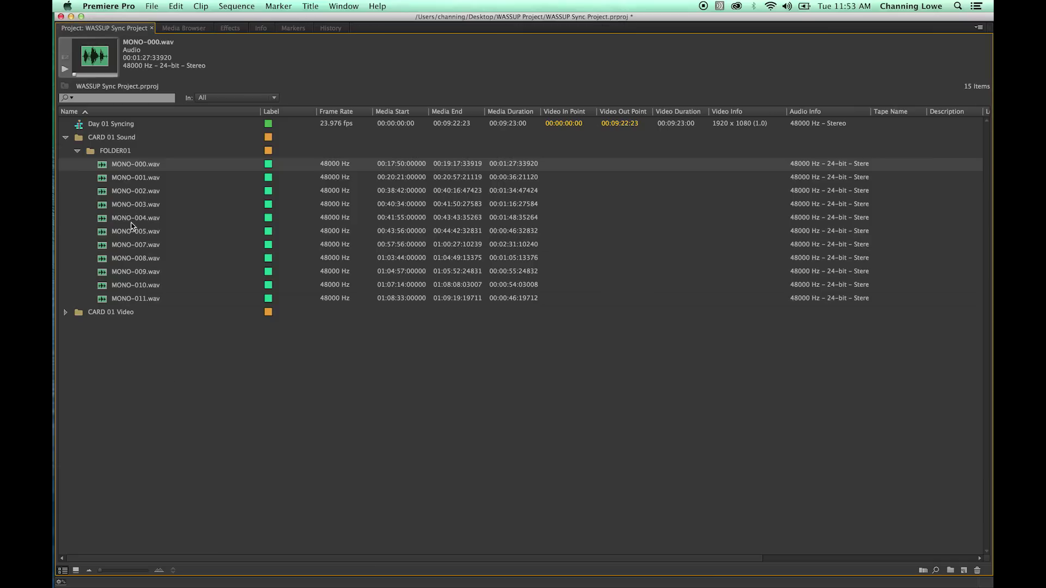
# - Modify the audio channels of all clips from MONO-000.wav to MONO-011.wav to Mono format with Left as the source channel
pyautogui.keyDown('shift'); pyautogui.click(124, 299); pyautogui.keyUp('shift')
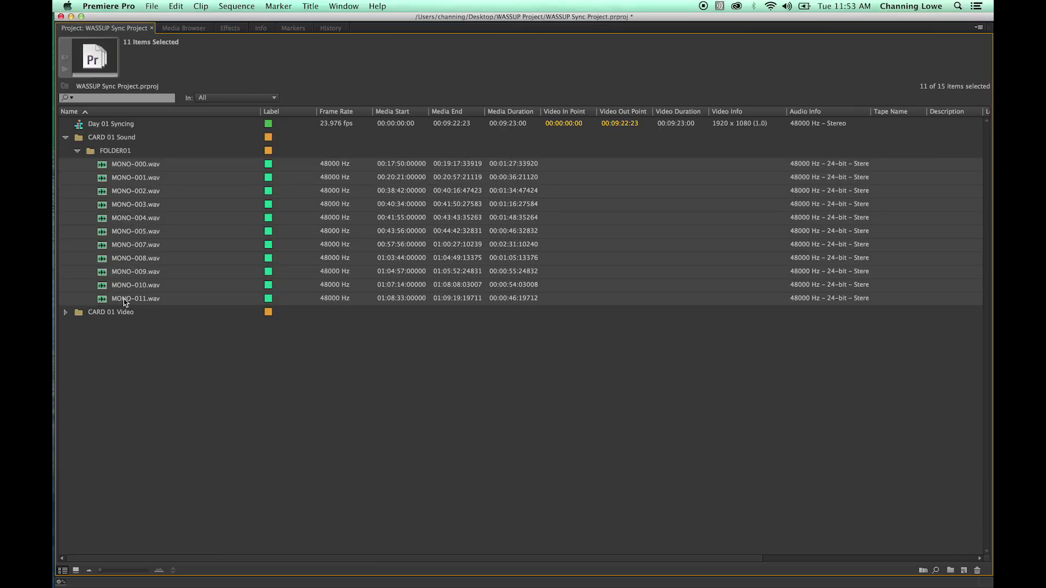
pyautogui.rightClick(132, 169)
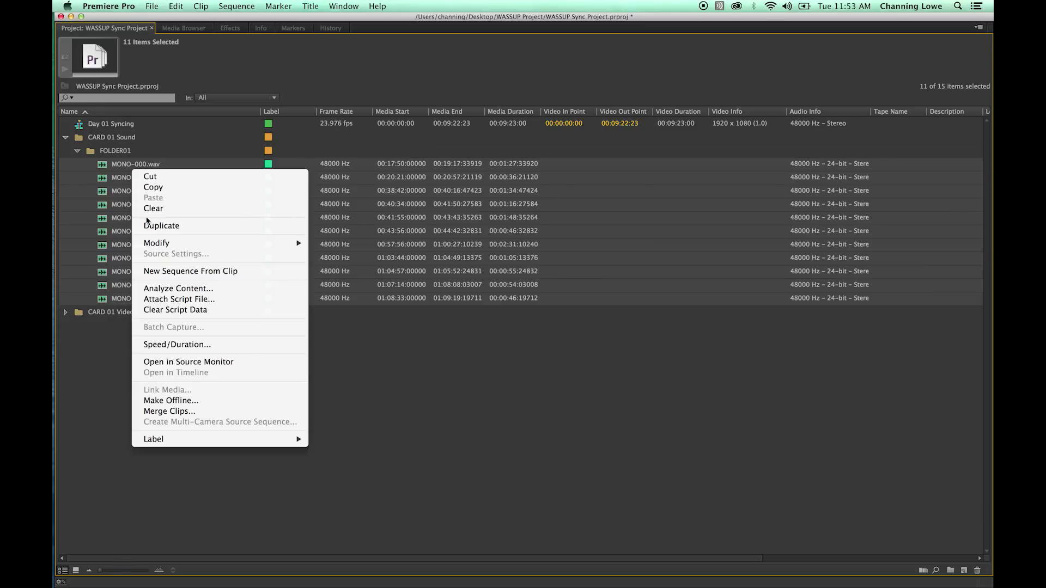
pyautogui.moveTo(150, 241)
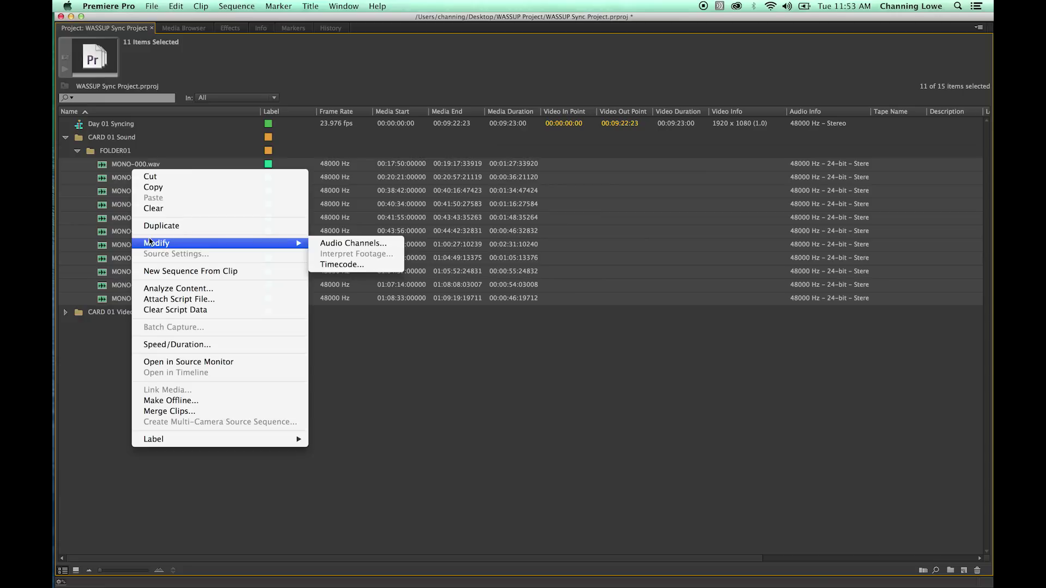
pyautogui.click(328, 246)
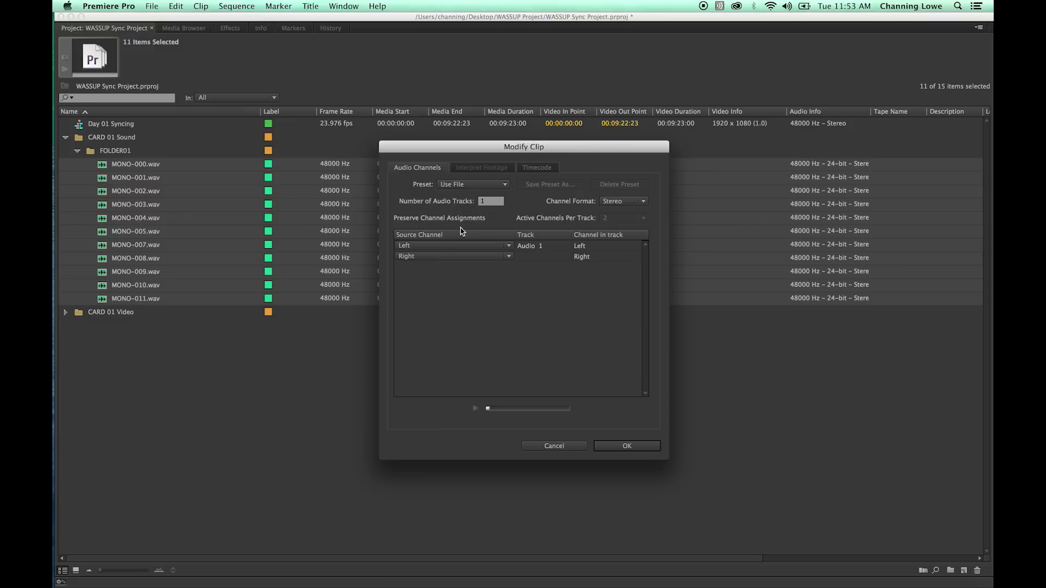
pyautogui.click(623, 202)
pyautogui.click(620, 212)
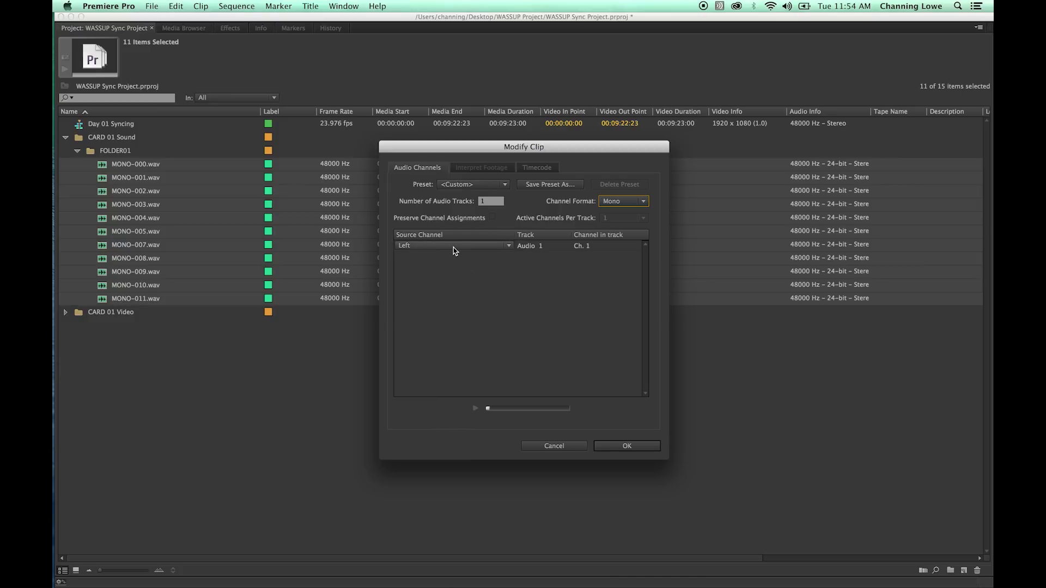
pyautogui.click(484, 249)
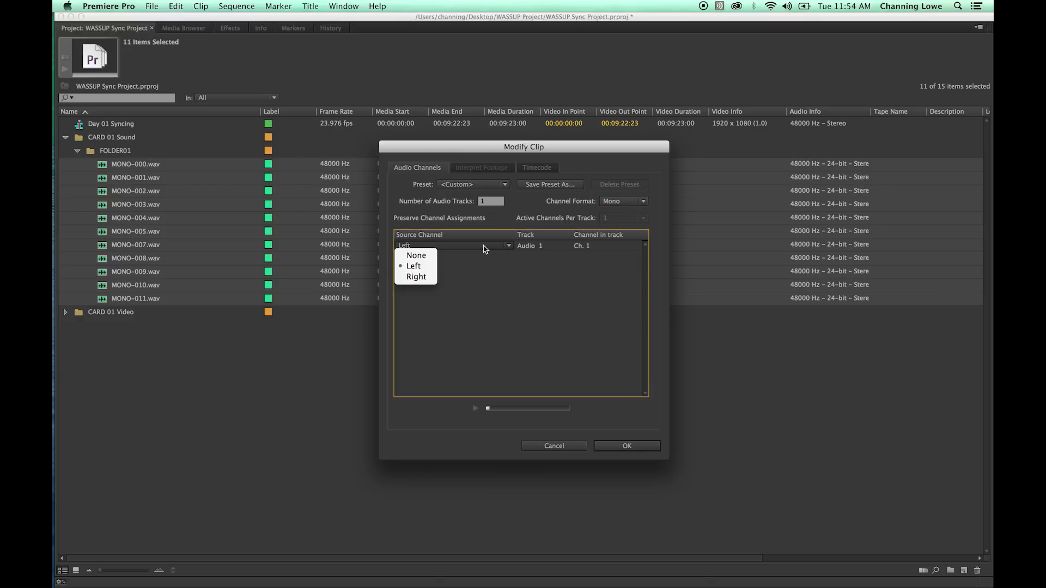
pyautogui.click(466, 268)
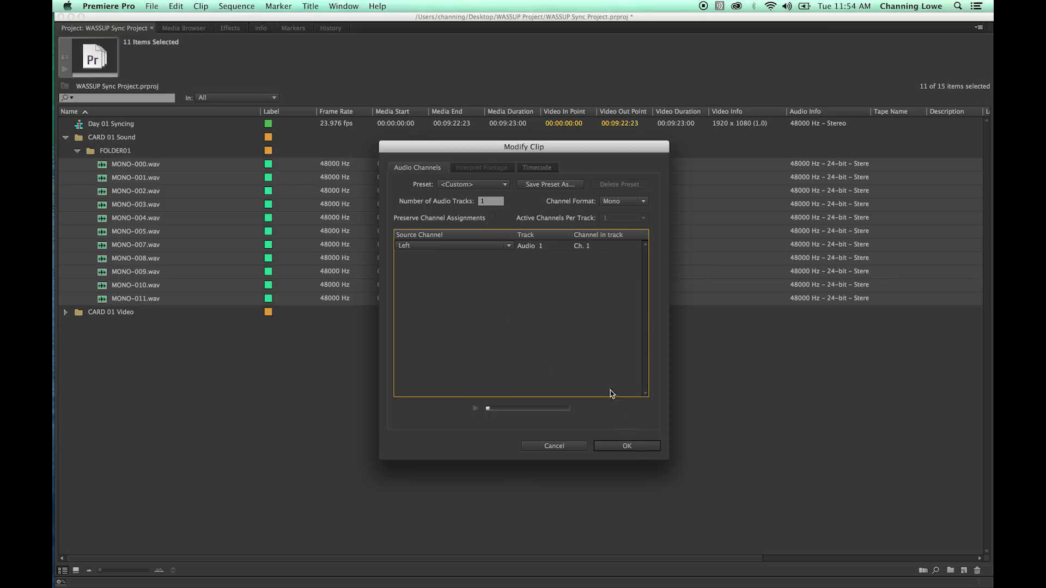
pyautogui.click(626, 446)
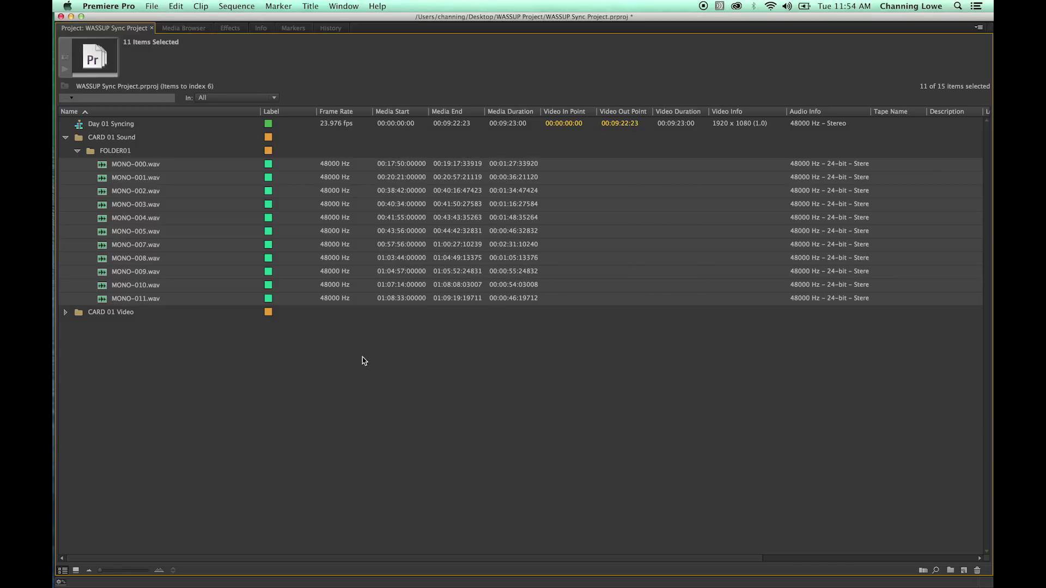
# - Reopen MONO-000.wav in the source monitor with the normal panel layout and play the mono audio through the clap
pyautogui.click(197, 270)
pyautogui.click(102, 167)
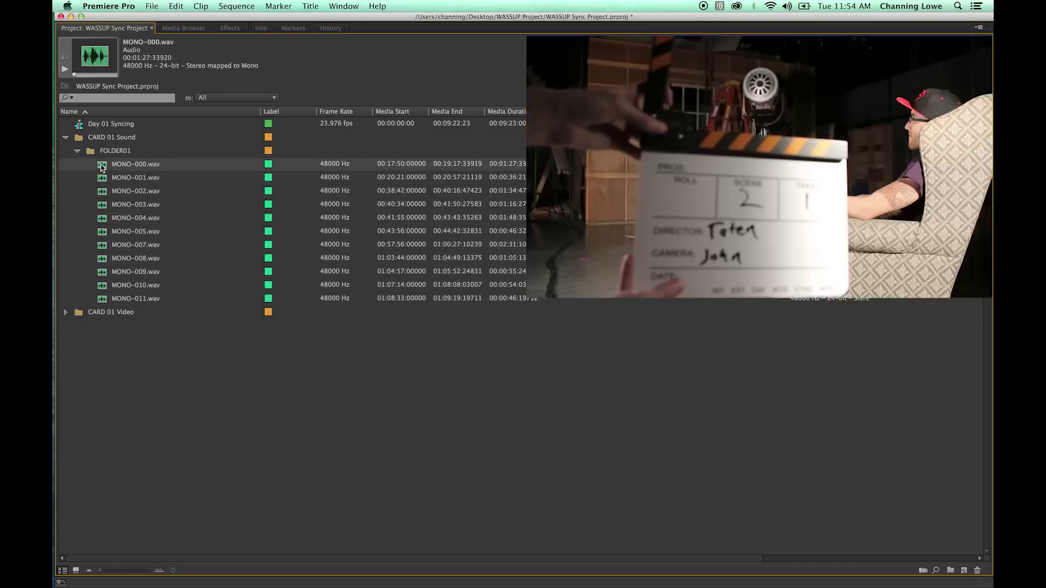
pyautogui.doubleClick(101, 167)
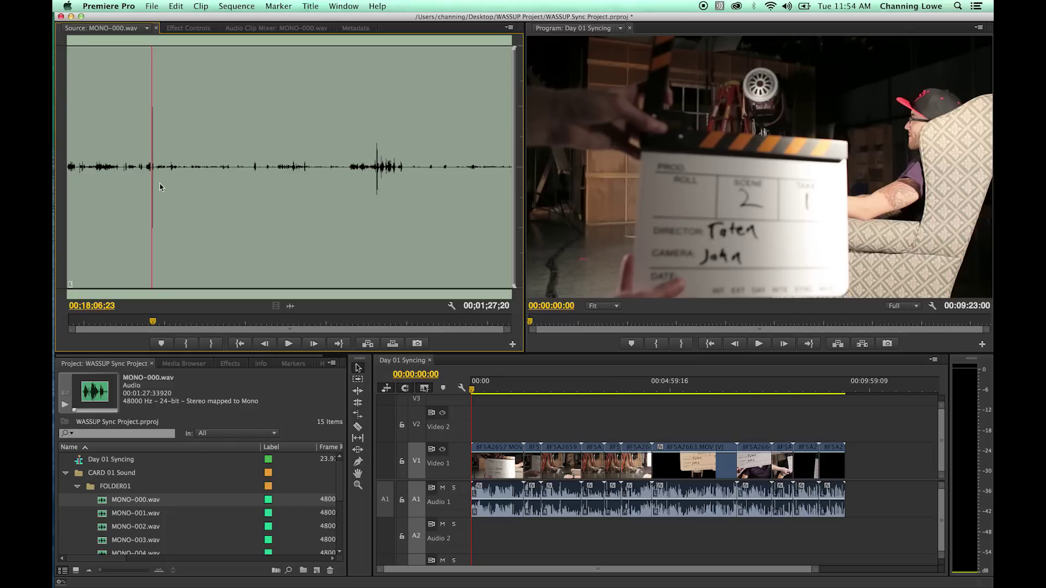
pyautogui.click(143, 180)
pyautogui.press('space')
pyautogui.press('space')
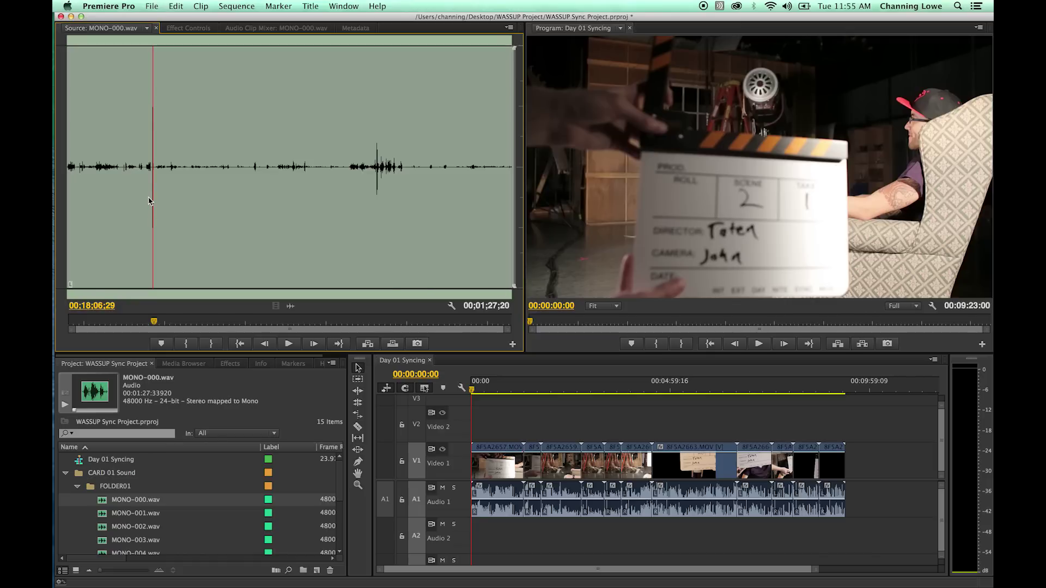
# - Place the source playhead at 00;18;05;28, just before the clap, and magnify the MONO-000.wav waveform around it
pyautogui.moveTo(150, 199); pyautogui.dragTo(148, 196)
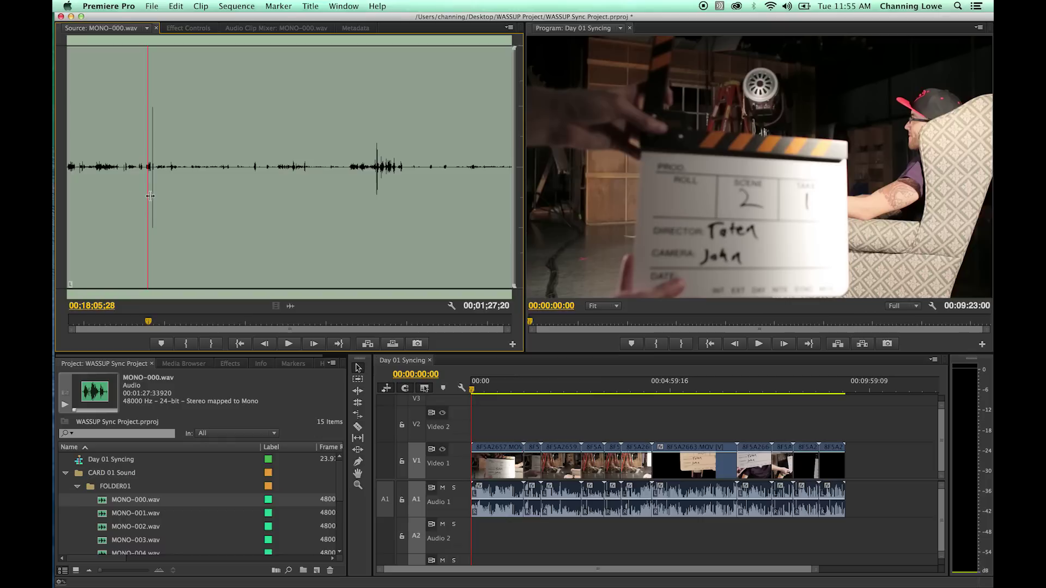
pyautogui.press('=')
pyautogui.press('=')
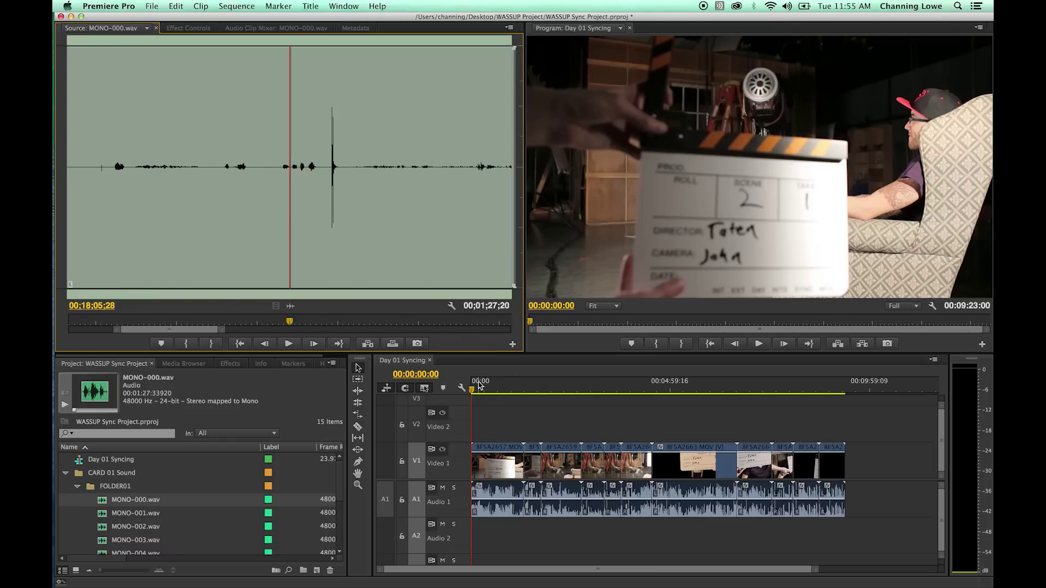
# - Magnify the start of the Day 01 Syncing timeline and scrub the first clip to 00:00:15:09
pyautogui.click(479, 414)
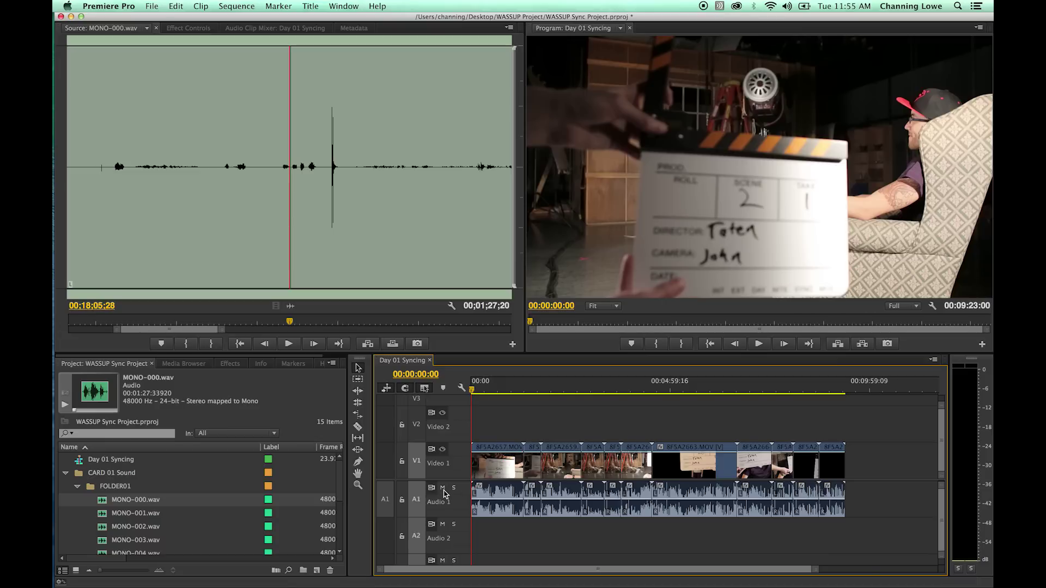
pyautogui.press('=')
pyautogui.press('=')
pyautogui.press('=')
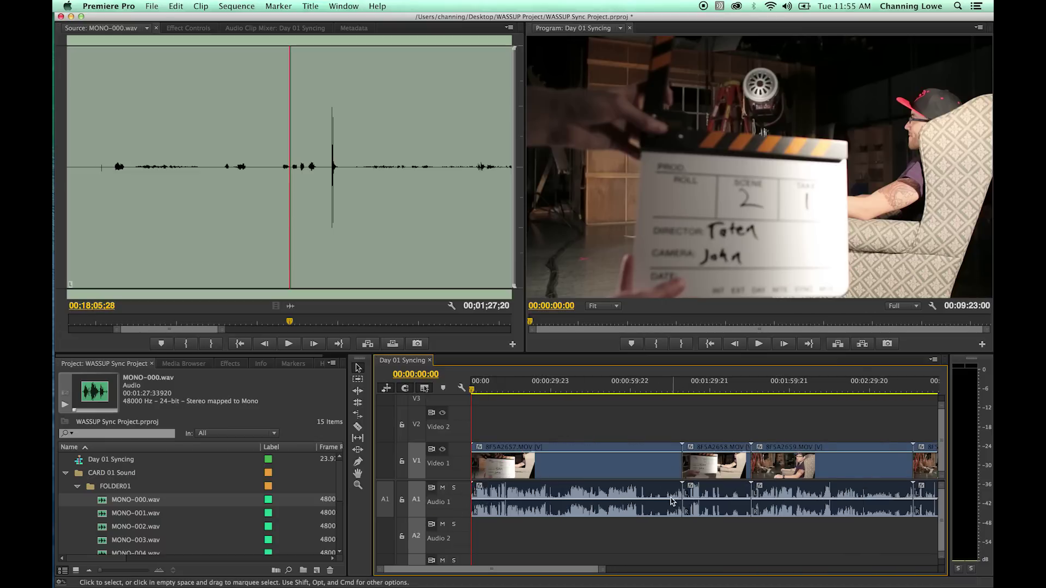
pyautogui.moveTo(495, 390); pyautogui.dragTo(512, 394)
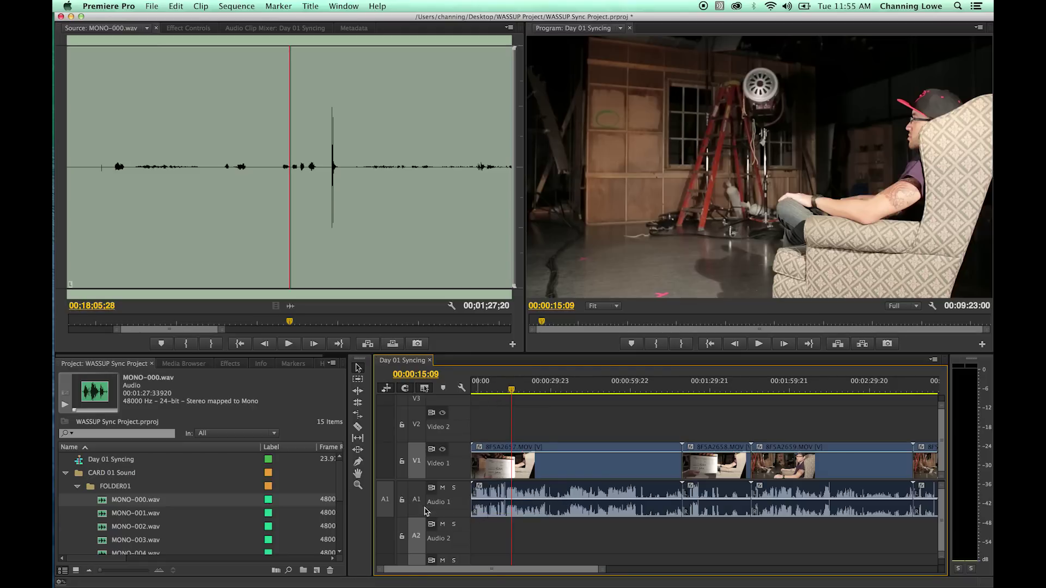
# - Patch the source audio to the Audio 2 track and target A2 instead of A1
pyautogui.click(385, 500)
pyautogui.click(386, 532)
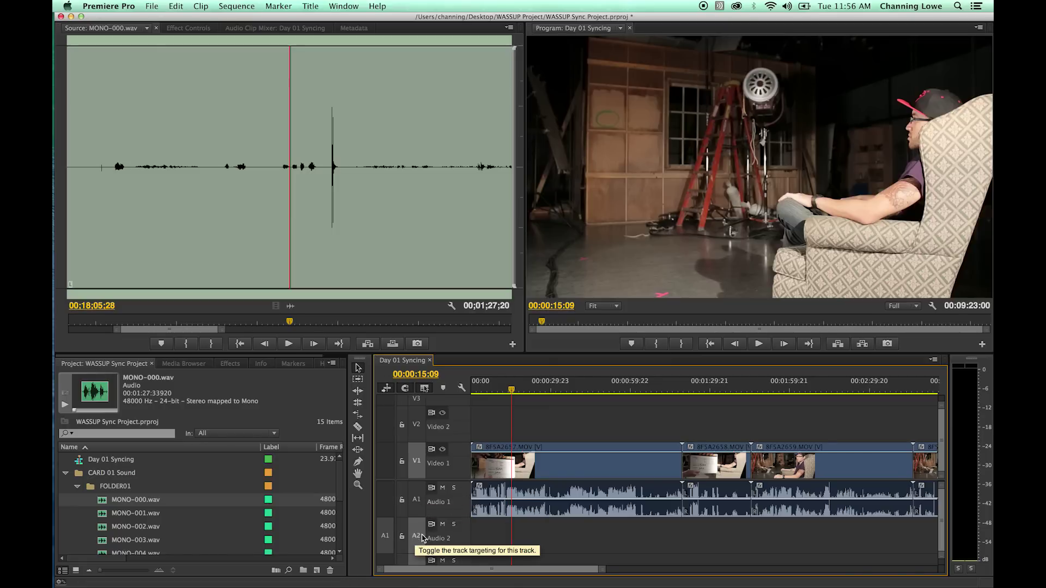
pyautogui.click(384, 535)
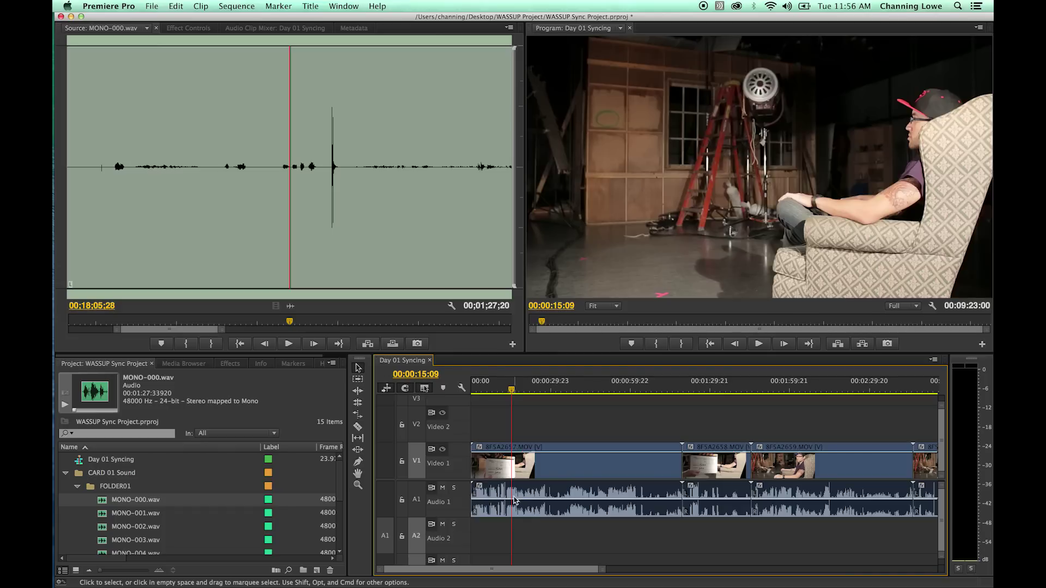
# - Find the frame at 00:00:12:18 where the slate closes in the first clip and mark a sequence In point there
pyautogui.moveTo(511, 390); pyautogui.dragTo(502, 391)
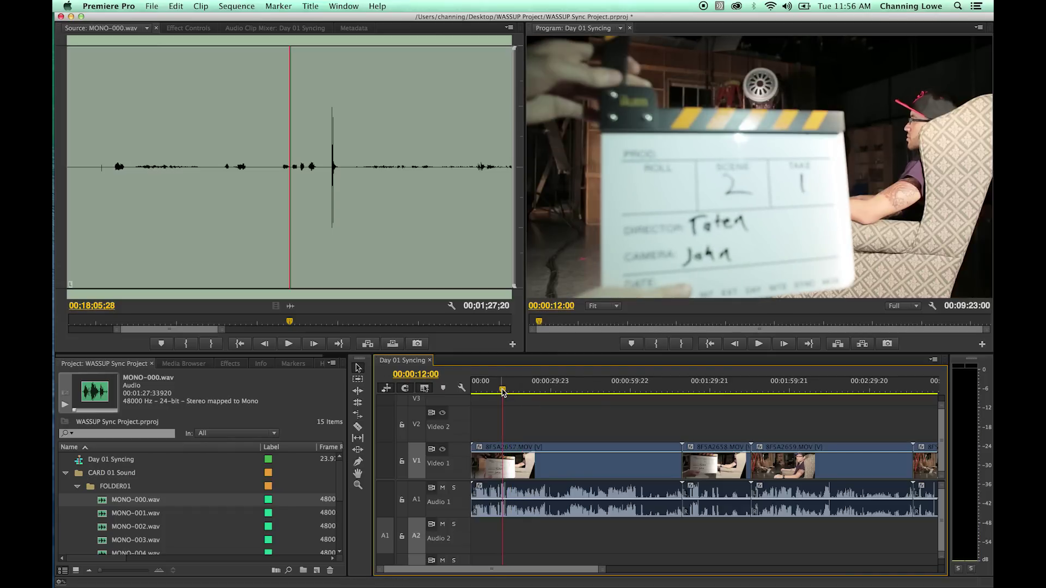
pyautogui.press('=')
pyautogui.press('=')
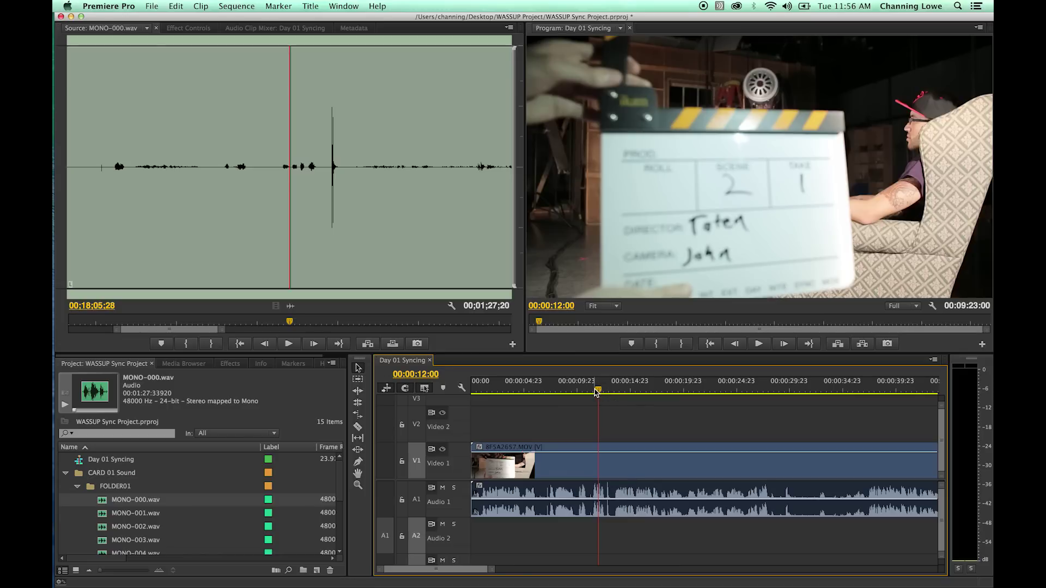
pyautogui.moveTo(596, 391); pyautogui.dragTo(602, 391)
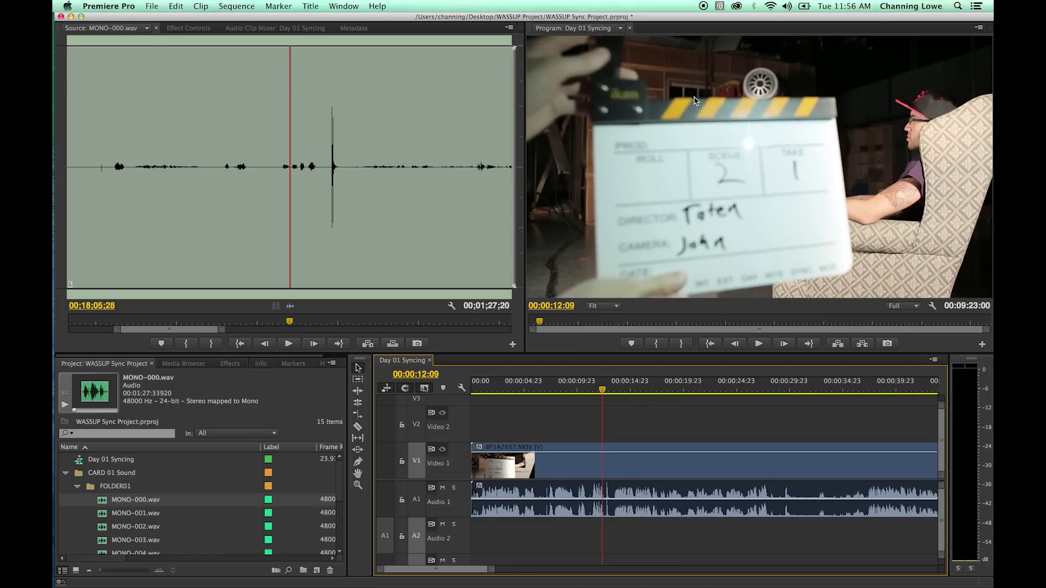
pyautogui.press('Right')
pyautogui.press('Right')
pyautogui.press('Right')
pyautogui.press('Right')
pyautogui.press('Right')
pyautogui.press('Right')
pyautogui.press('Right')
pyautogui.press('Right')
pyautogui.press('Right')
pyautogui.press('Left')
pyautogui.press('Right')
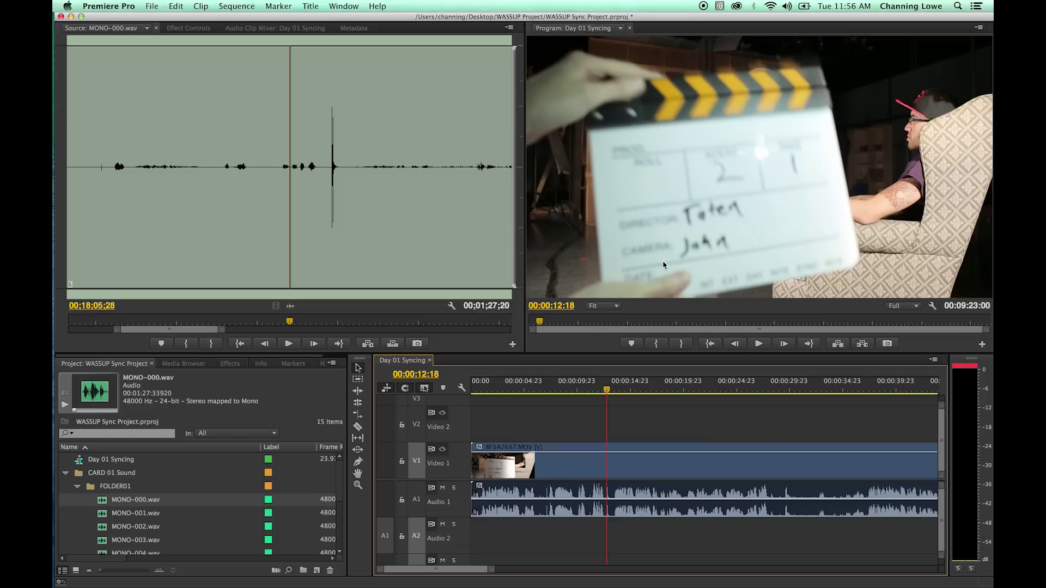
pyautogui.press('i')
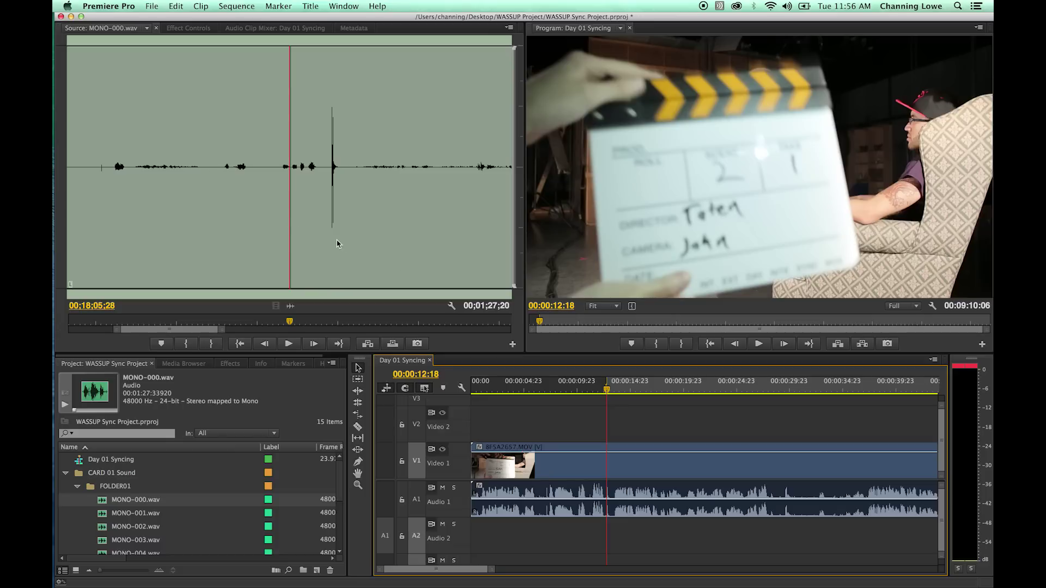
# - Find the slate clap at 00;18;06;29 in MONO-000.wav and mark a source In point there
pyautogui.click(280, 203)
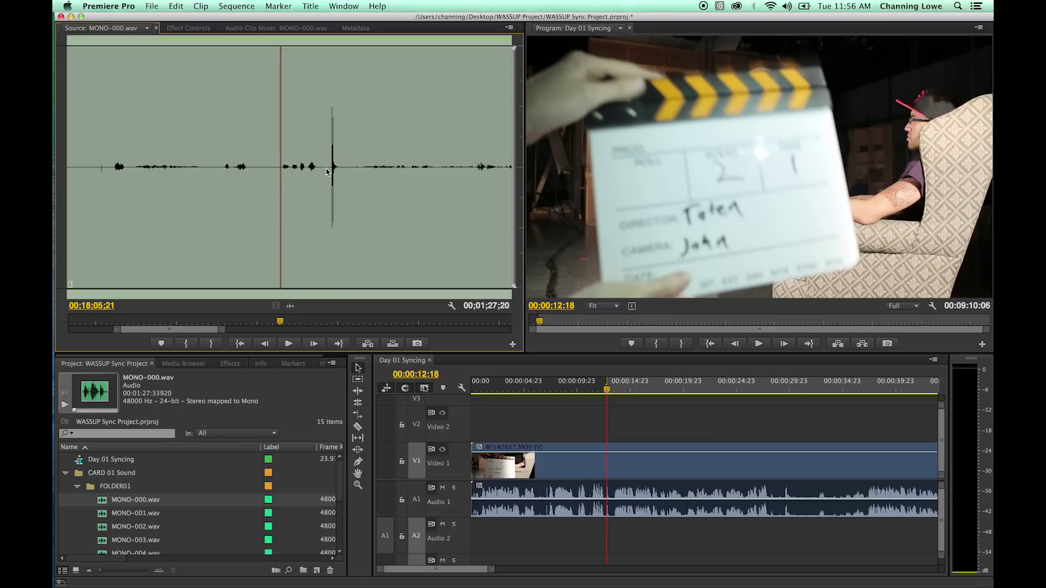
pyautogui.press('space')
pyautogui.press('space')
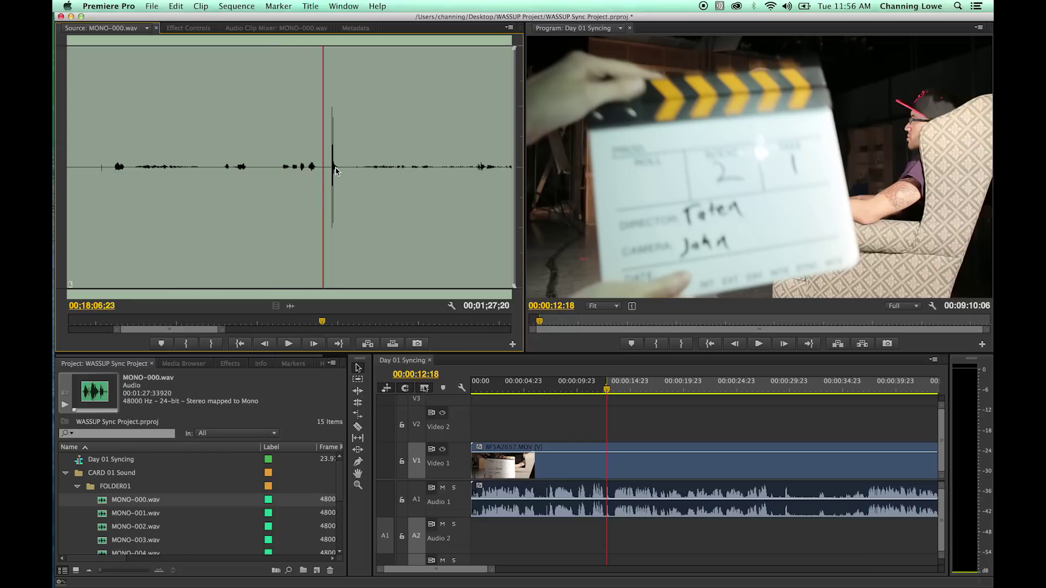
pyautogui.press('Right')
pyautogui.press('Right')
pyautogui.press('Right')
pyautogui.press('Right')
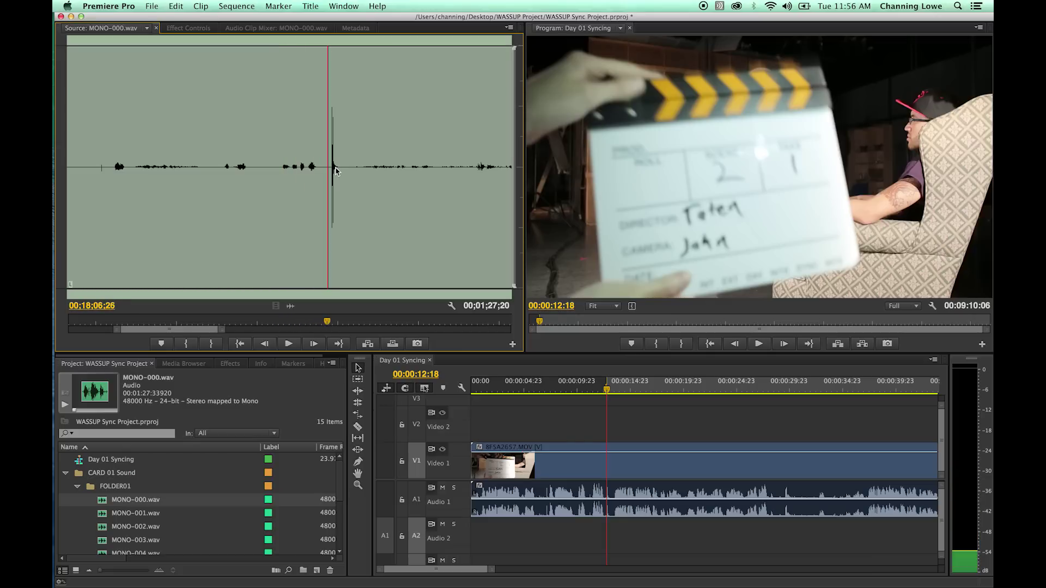
pyautogui.press('Right')
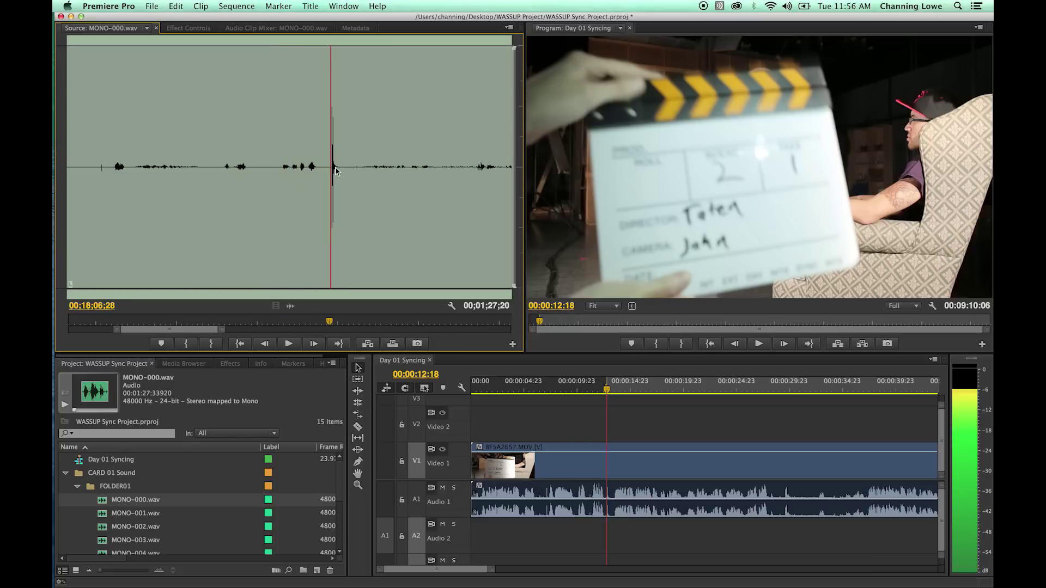
pyautogui.press('Right')
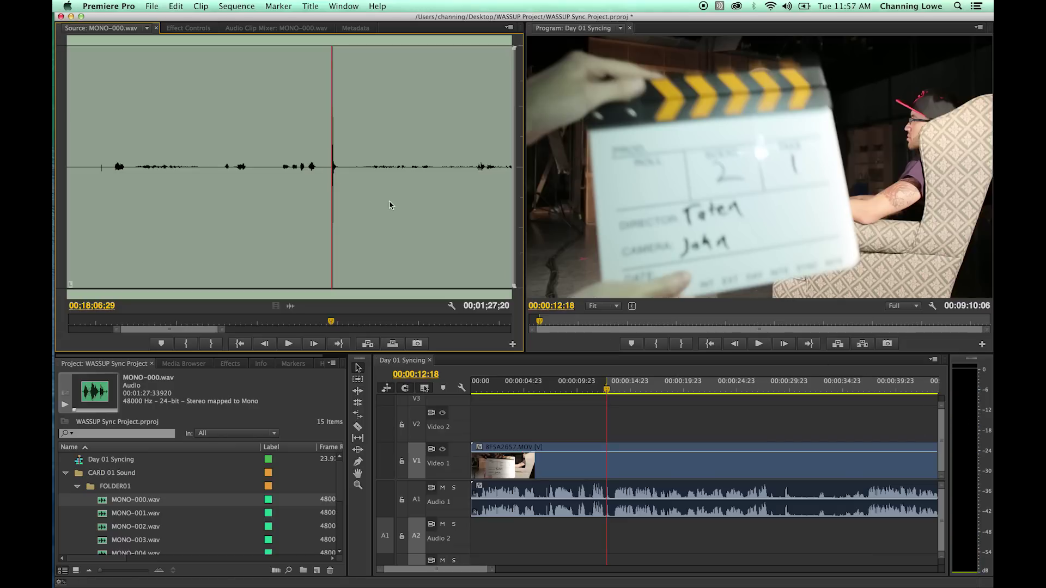
pyautogui.press('i')
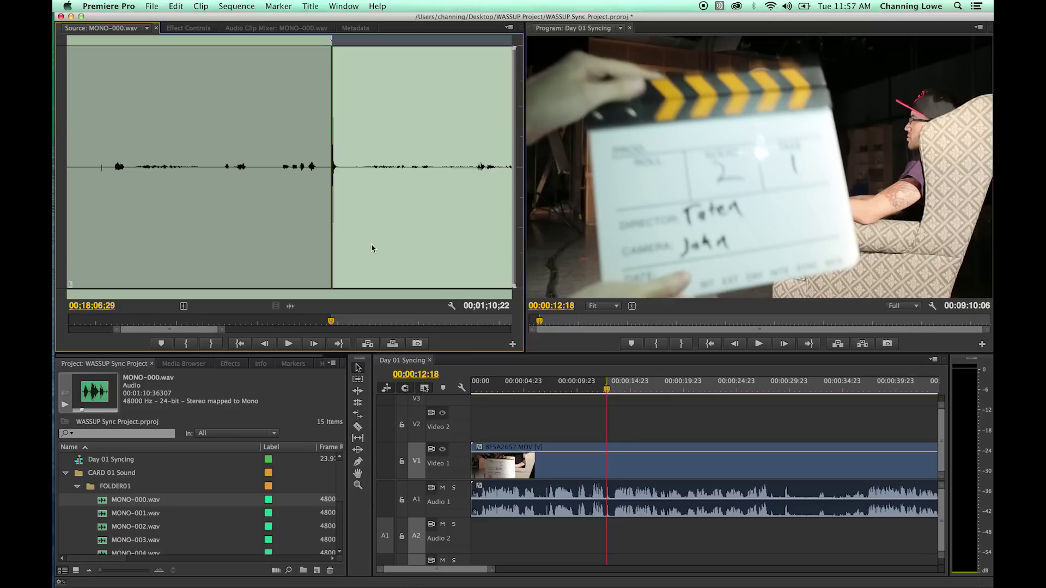
# - Overwrite MONO-000.wav onto Audio 2 from the sequence In point and check its placement under the first clip
pyautogui.press('.')
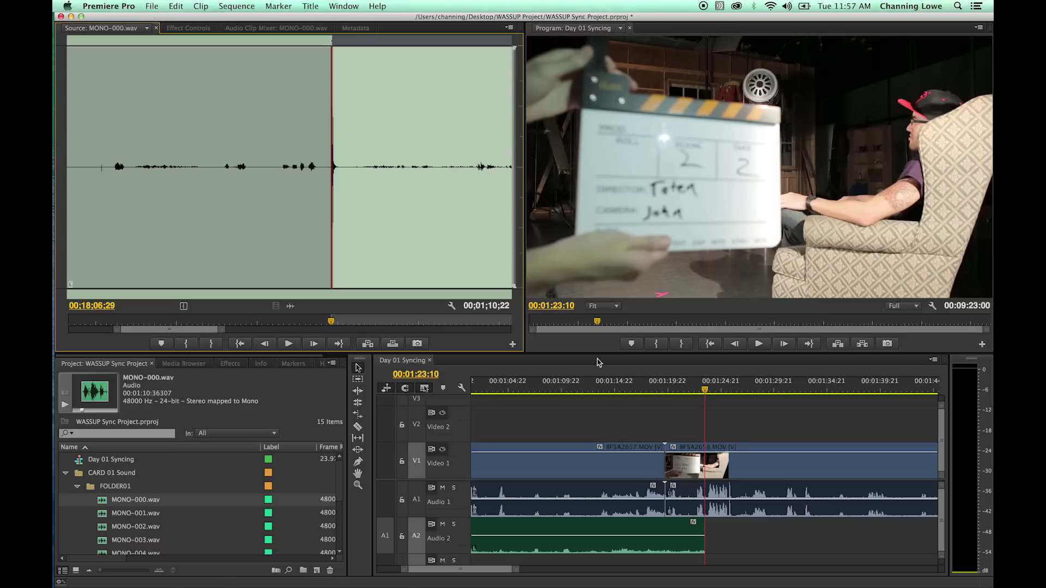
pyautogui.click(580, 389)
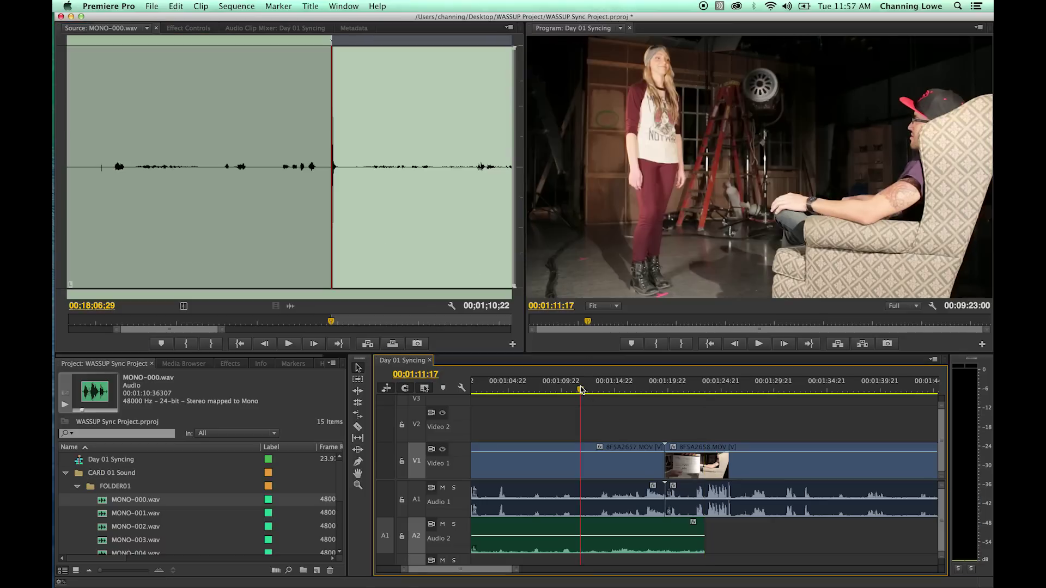
pyautogui.press('\\')
pyautogui.click(485, 390)
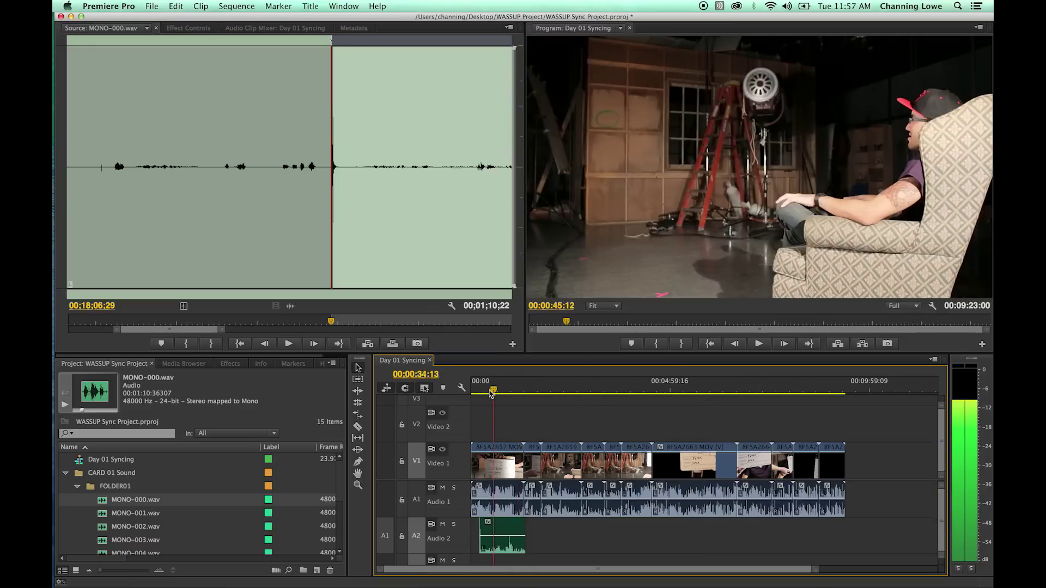
pyautogui.press('=')
pyautogui.press('=')
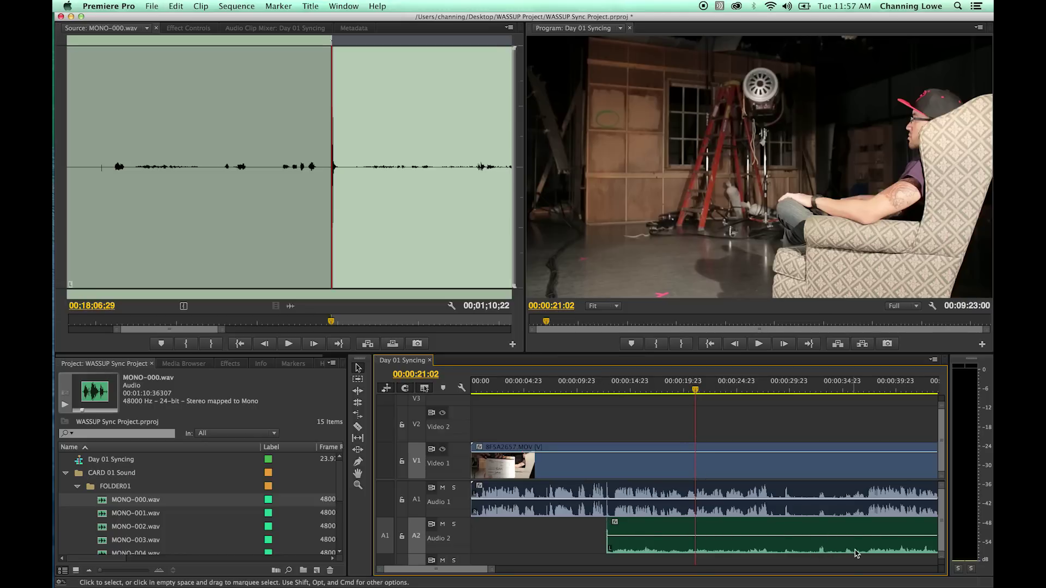
# - Trim the end of the MONO-000.wav clip on Audio 2 to the first video clip's end at 00:01:19:15
pyautogui.click(843, 390)
pyautogui.press('-')
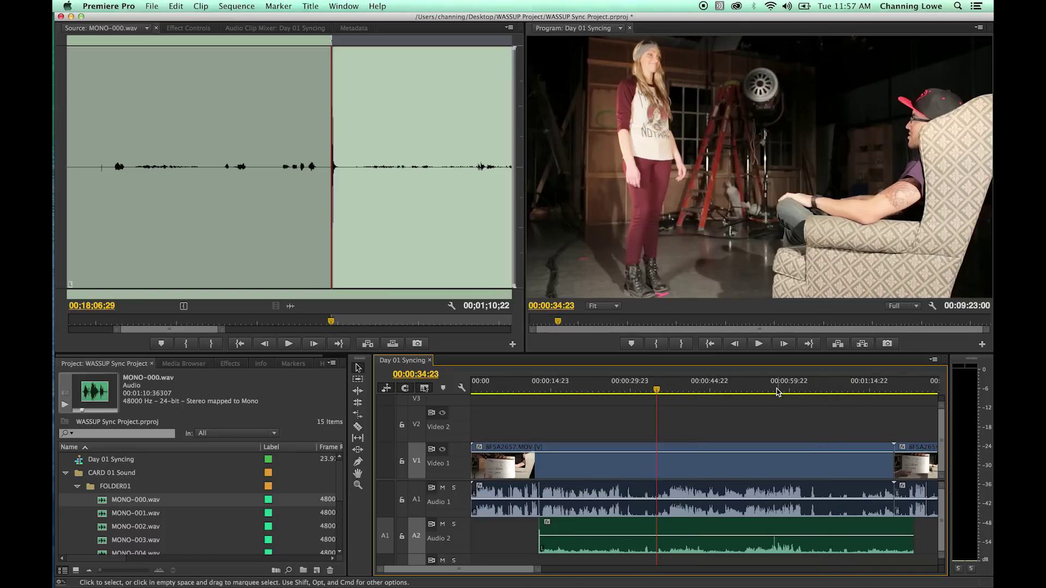
pyautogui.click(866, 393)
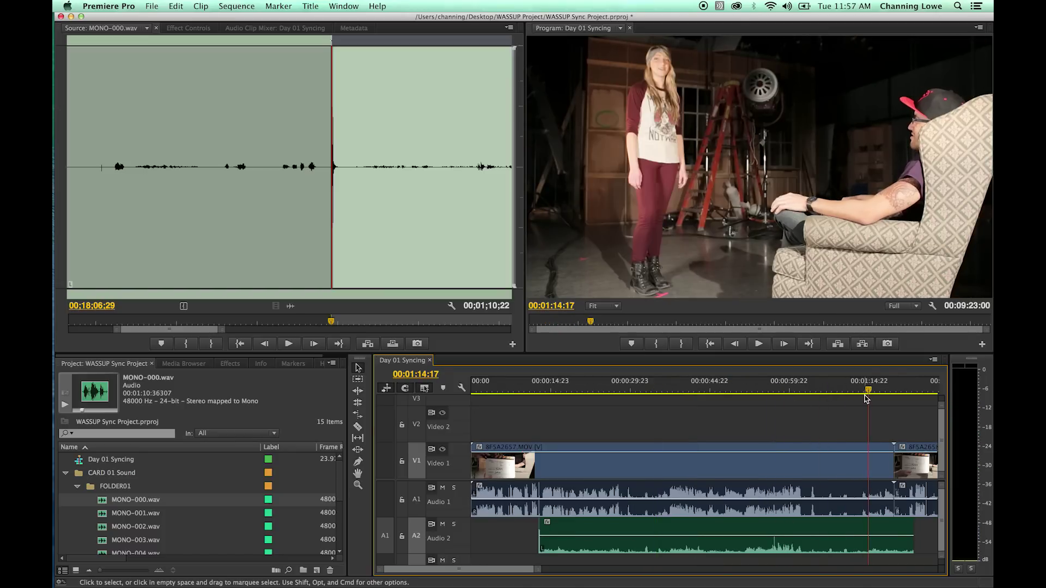
pyautogui.press('Down')
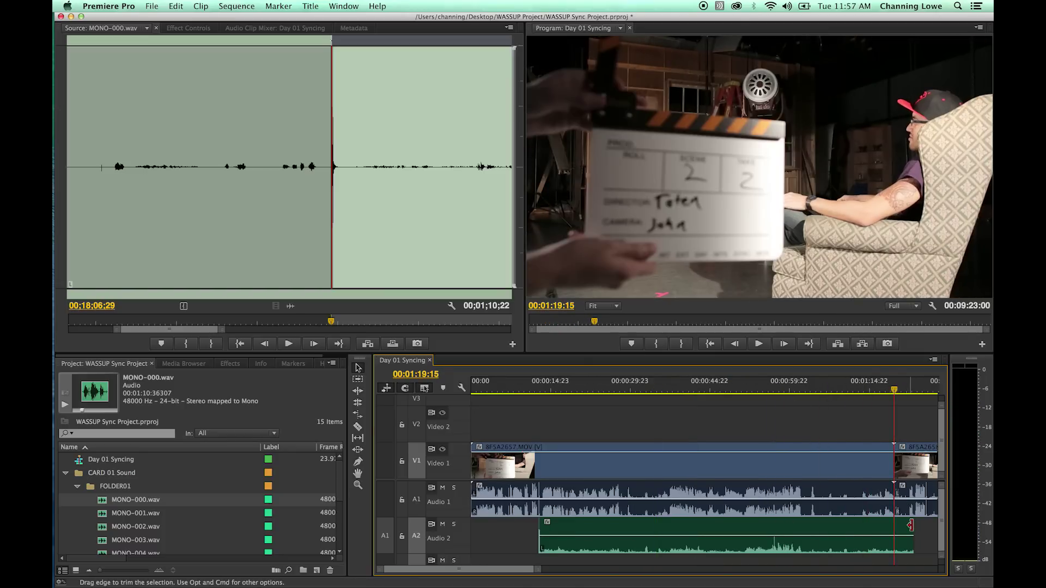
pyautogui.moveTo(912, 526); pyautogui.dragTo(893, 526)
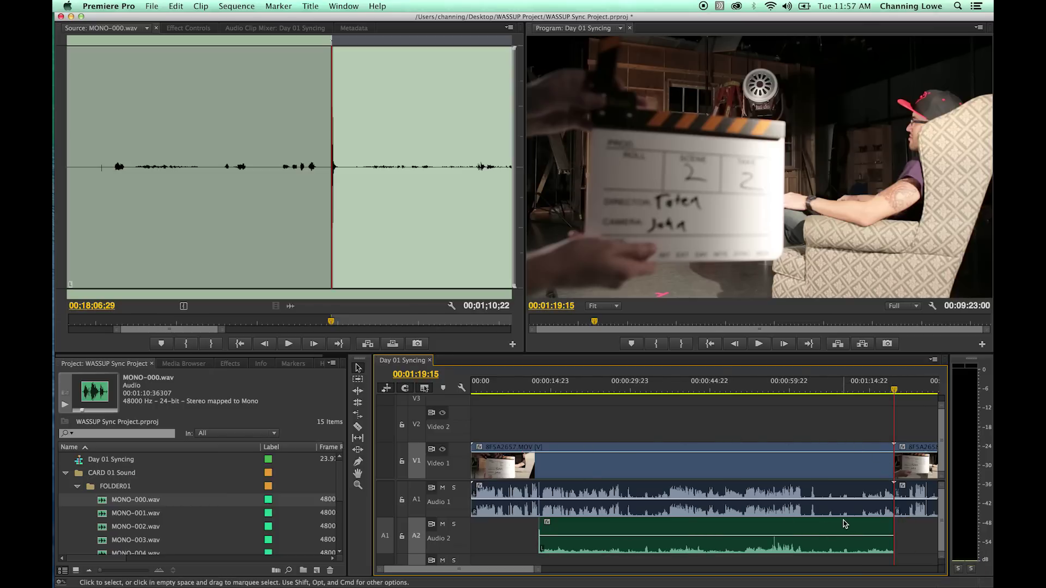
pyautogui.press('-')
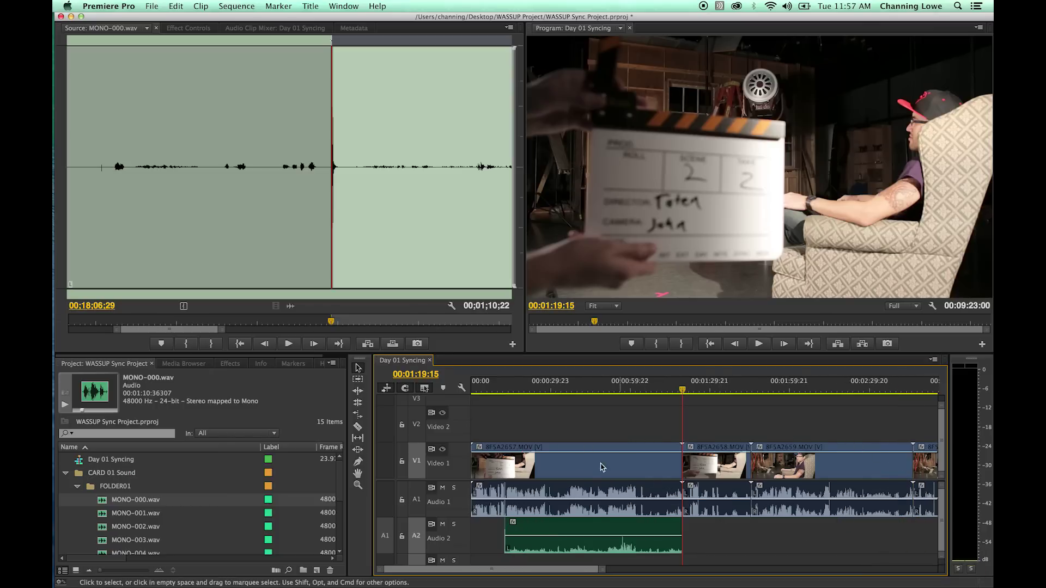
# - Open MONO-001.wav in the source monitor and place its playhead at 00;20;31;29, just before the clap
pyautogui.doubleClick(103, 516)
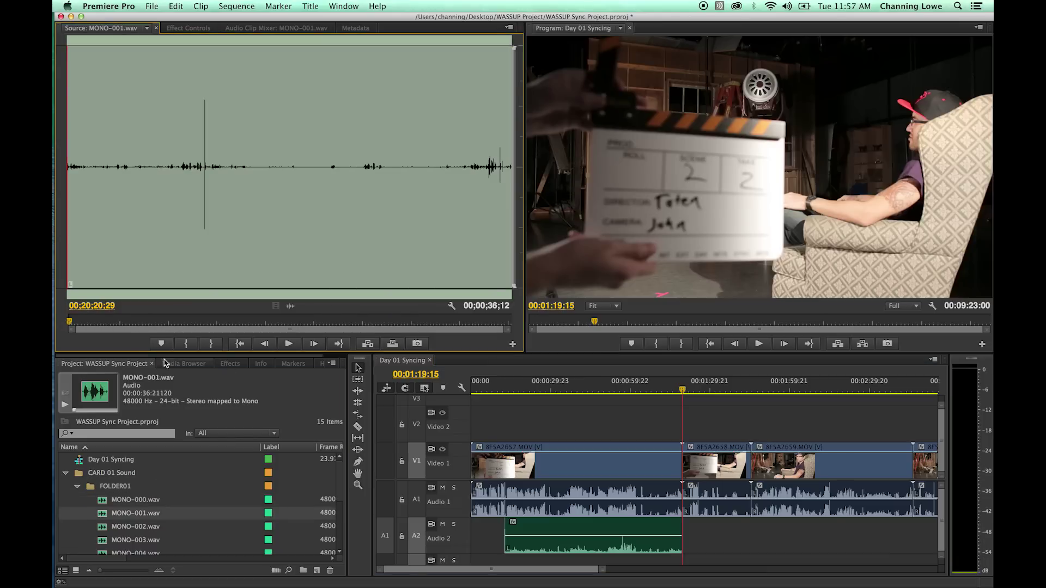
pyautogui.click(183, 165)
pyautogui.press('space')
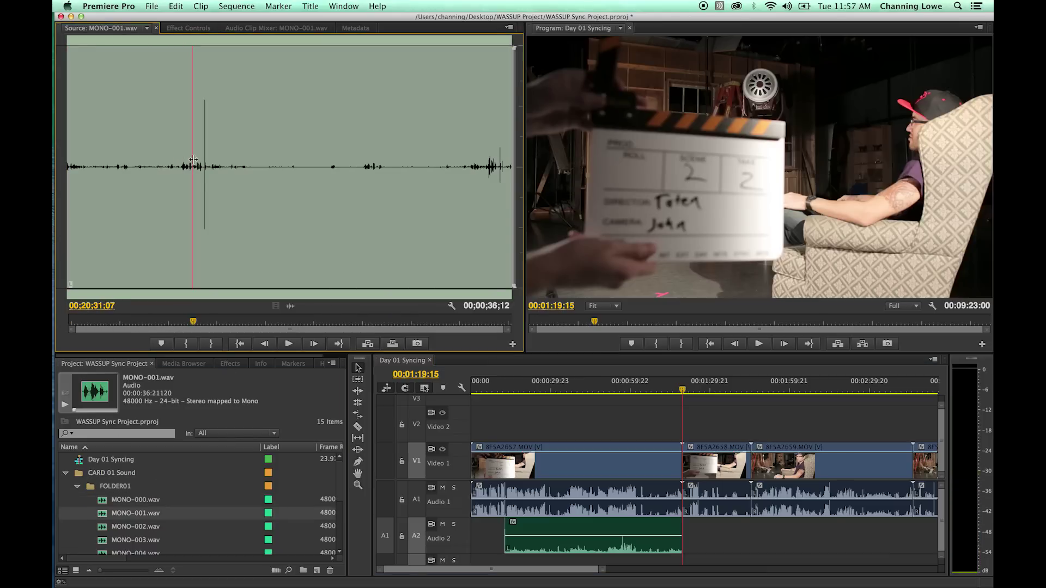
pyautogui.click(178, 193)
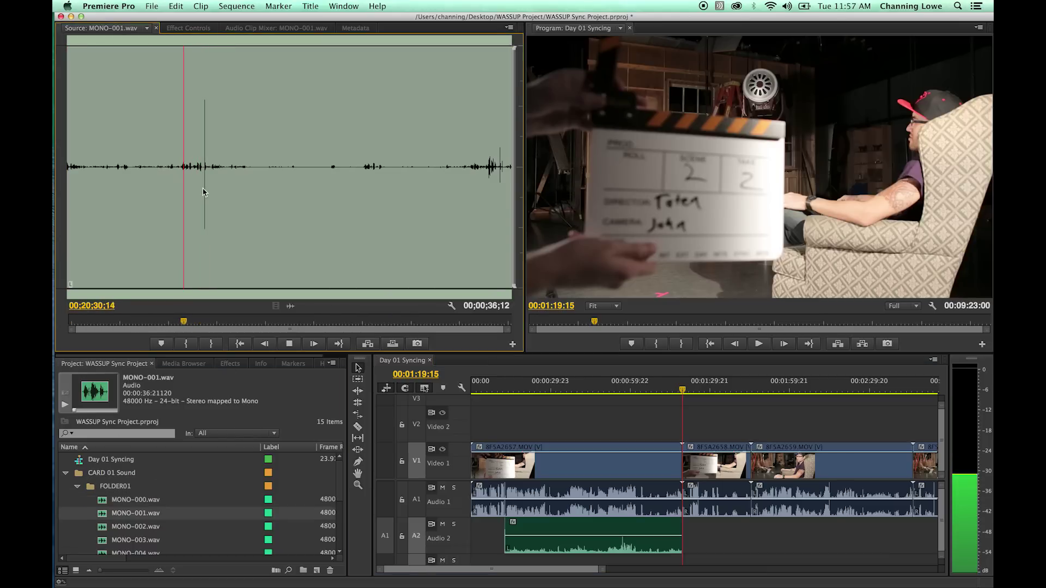
pyautogui.press('space')
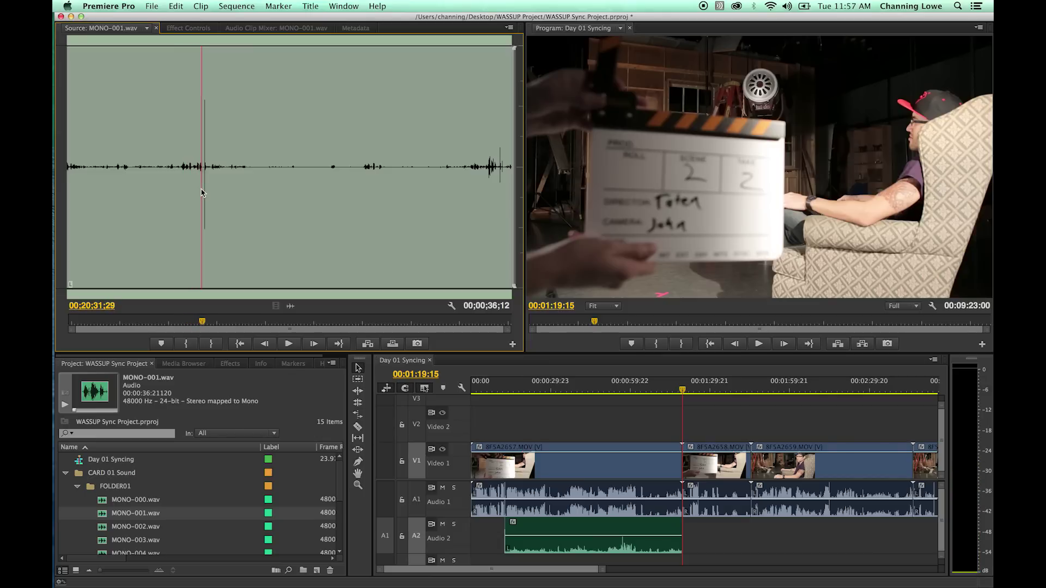
# - Advance frame by frame to the clap at 00;20;32;08 in MONO-001.wav and mark a source In point there
pyautogui.press('Right')
pyautogui.press('Right')
pyautogui.press('Right')
pyautogui.press('Right')
pyautogui.press('Right')
pyautogui.press('Right')
pyautogui.press('Right')
pyautogui.press('Right')
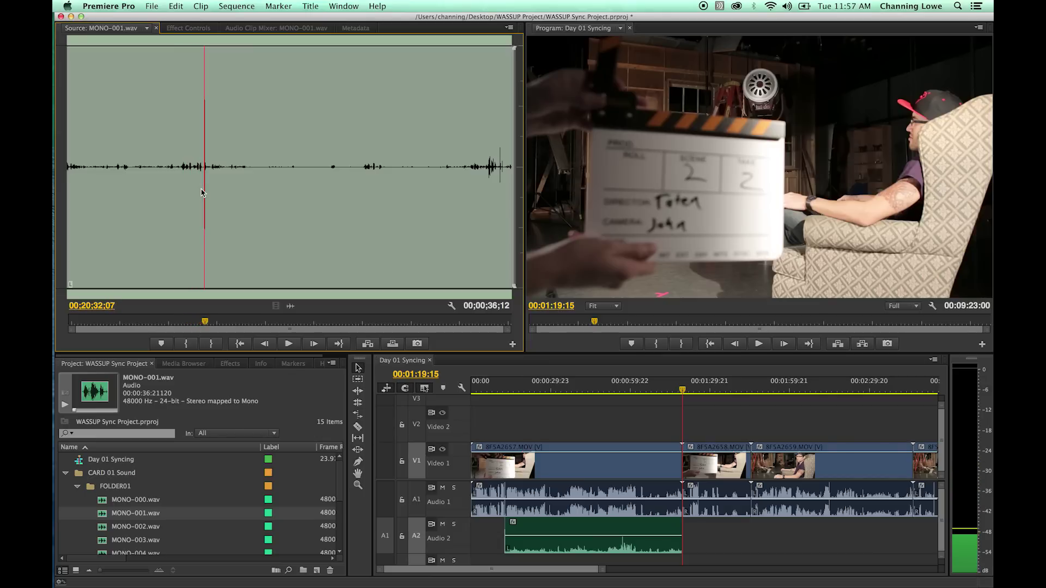
pyautogui.press('Right')
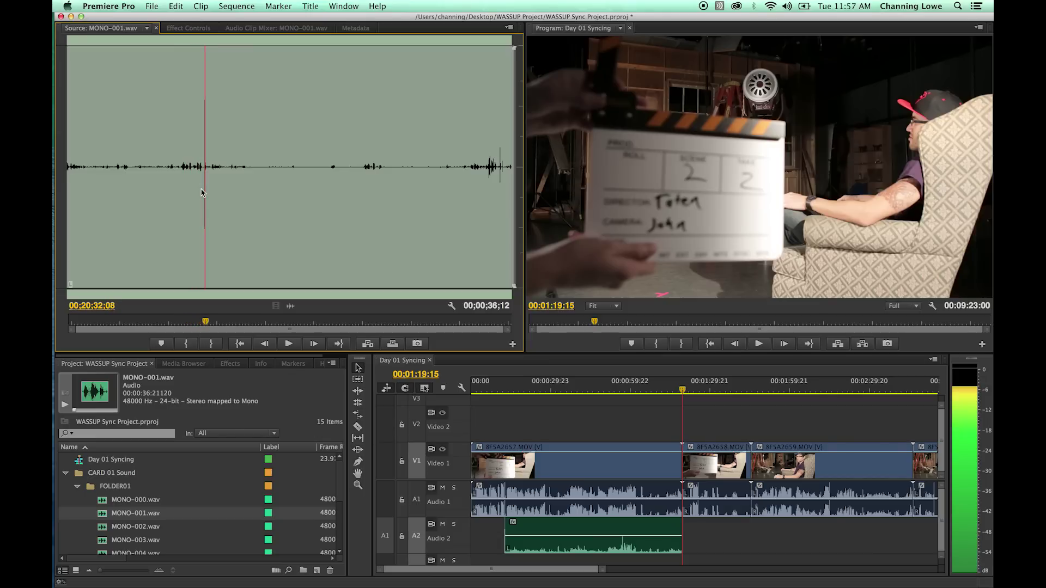
pyautogui.press('i')
# - Find the frame at 00:01:25:16 where the slate closes in the second clip and mark a sequence In point there
pyautogui.hotkey('shift', '3')
pyautogui.press('space')
pyautogui.press('space')
pyautogui.press('=')
pyautogui.press('=')
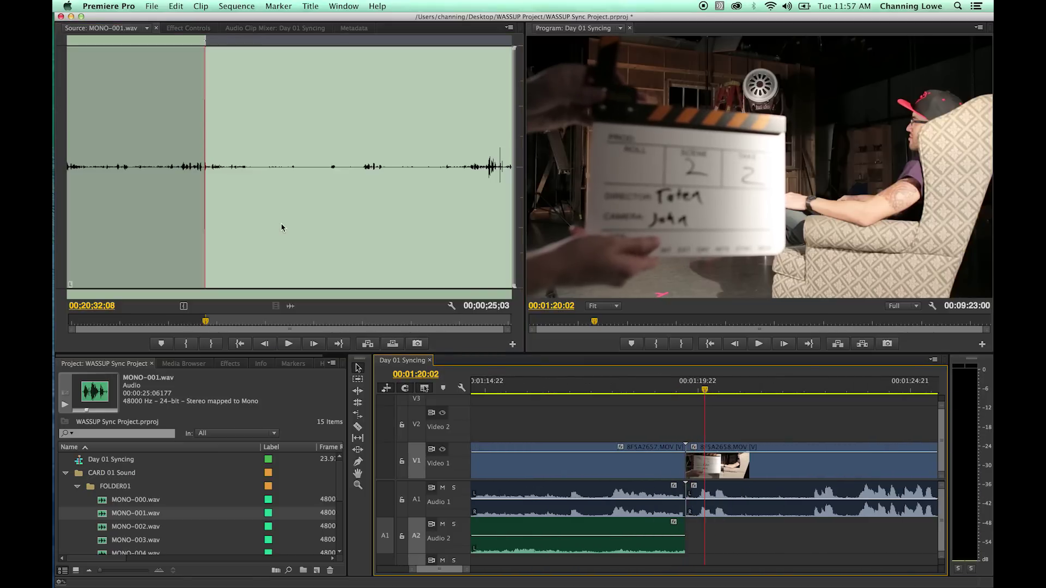
pyautogui.moveTo(716, 377); pyautogui.dragTo(881, 382)
pyautogui.press('-')
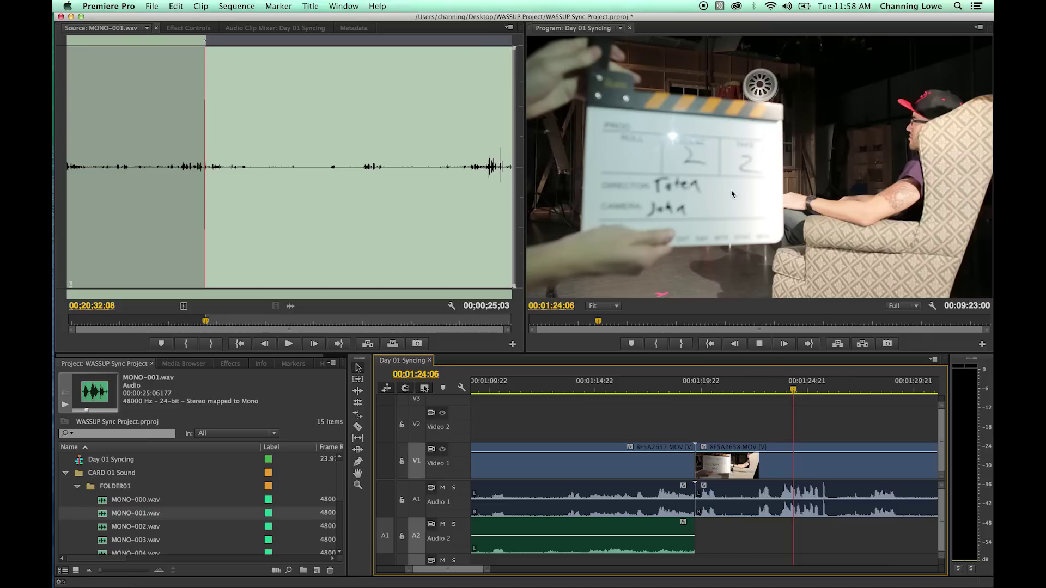
pyautogui.press('space')
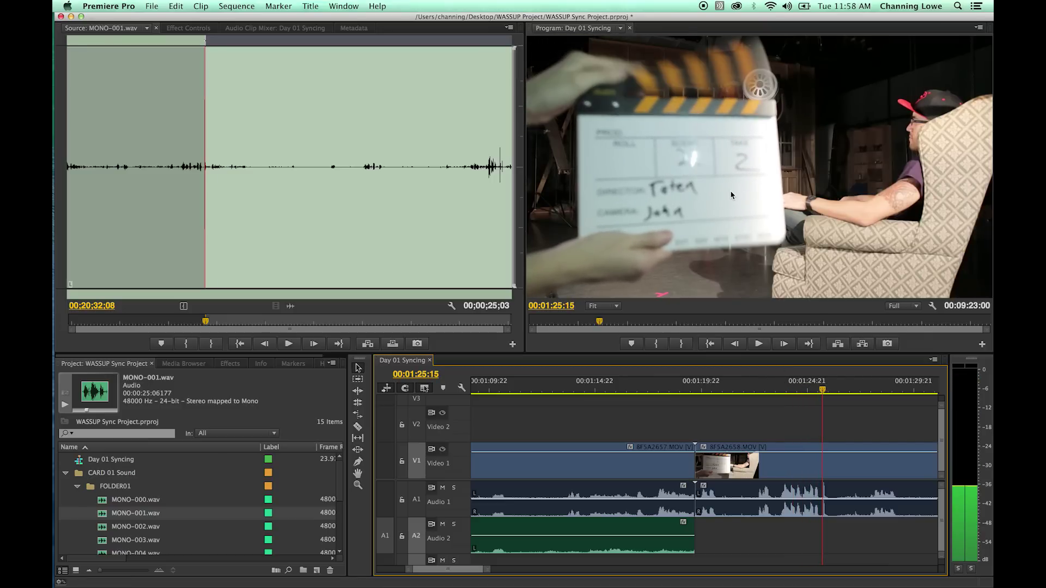
pyautogui.press('i')
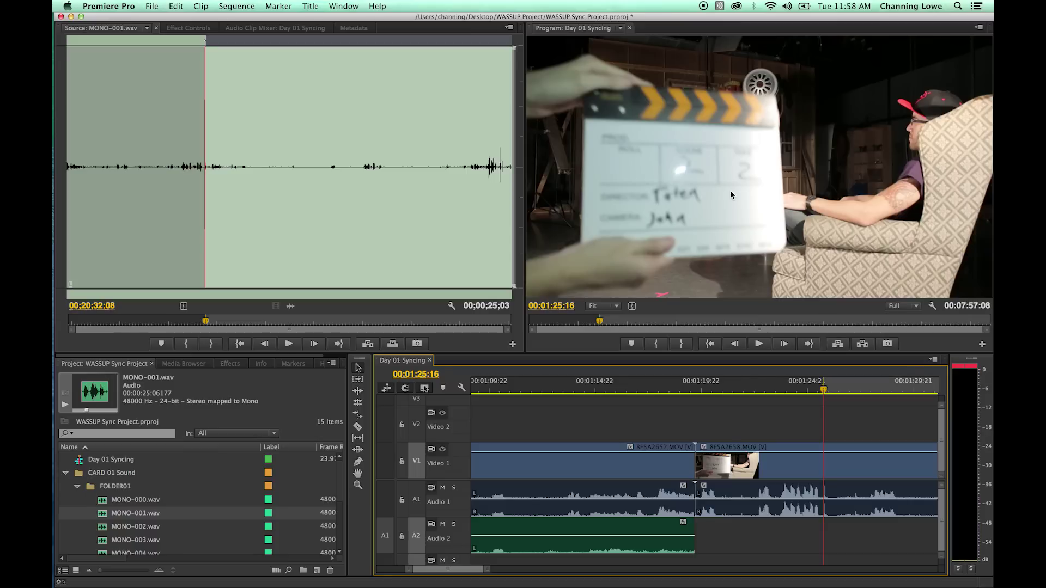
# - Overwrite MONO-001.wav onto Audio 2 at the sequence In point and trim its end to the second video clip's end
pyautogui.press('.')
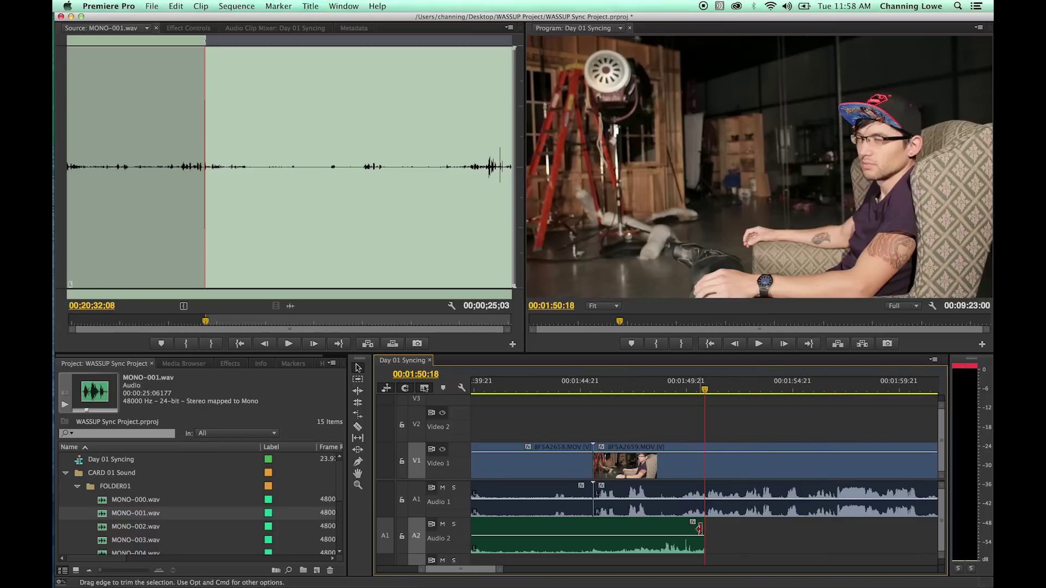
pyautogui.moveTo(701, 529); pyautogui.dragTo(592, 529)
pyautogui.click(593, 388)
pyautogui.press('-')
pyautogui.press('-')
pyautogui.press('\\')
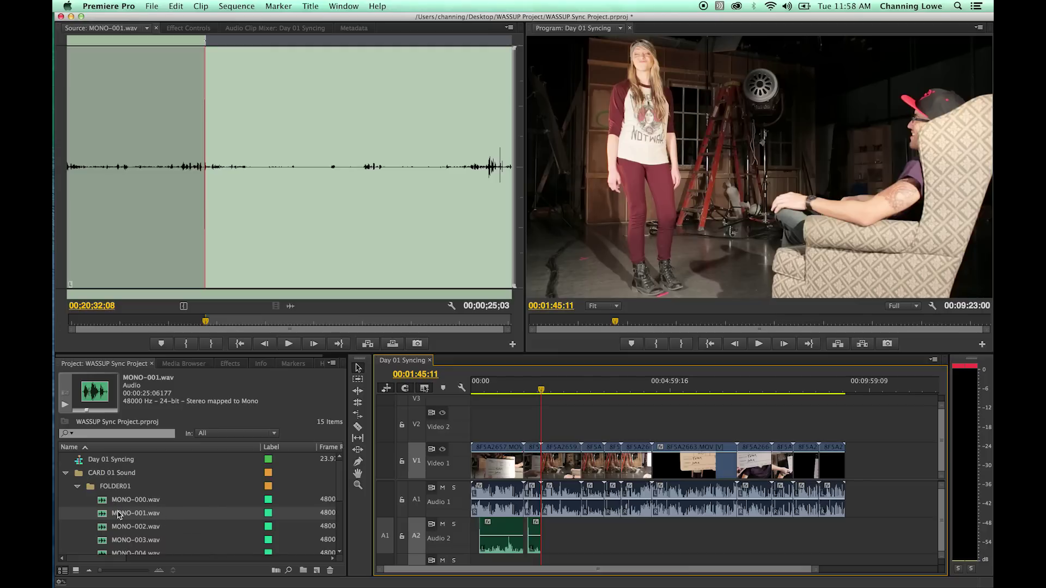
# - Return to the start of the sequence and examine how the Audio 2 recordings line up with the camera audio
pyautogui.press('super+Tab')
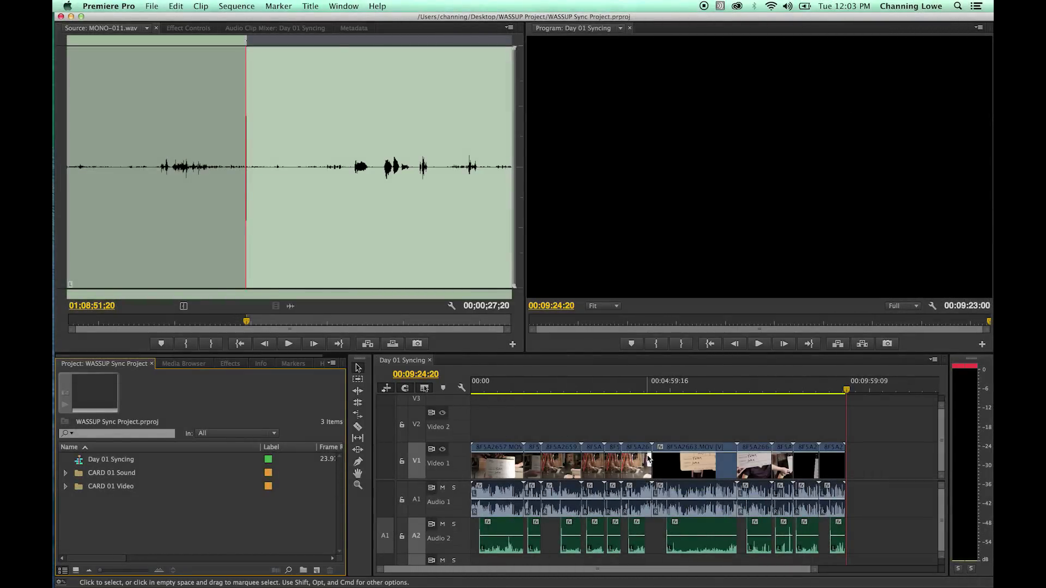
pyautogui.click(501, 397)
pyautogui.press('Home')
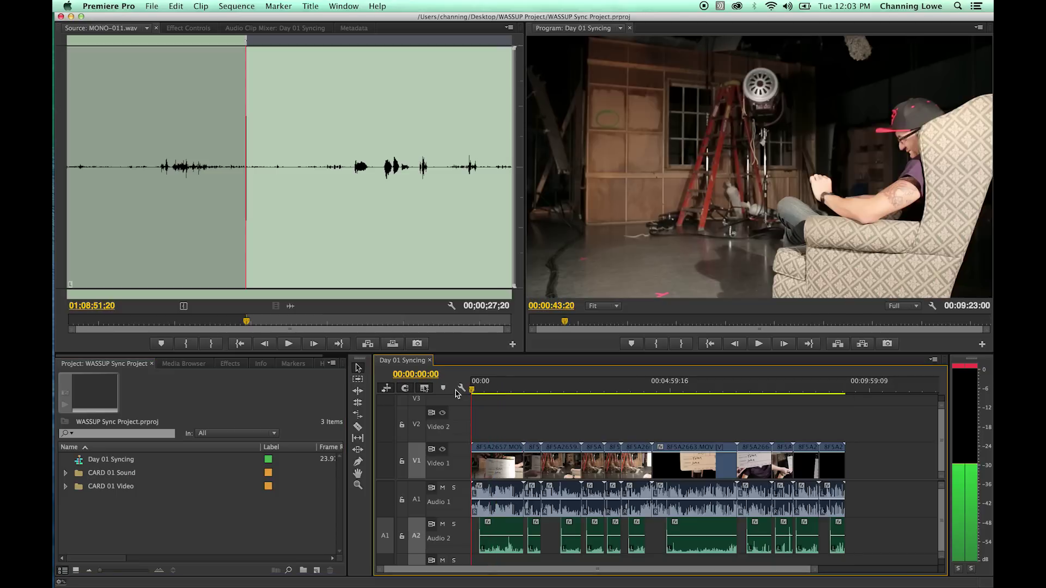
pyautogui.press('=')
pyautogui.press('=')
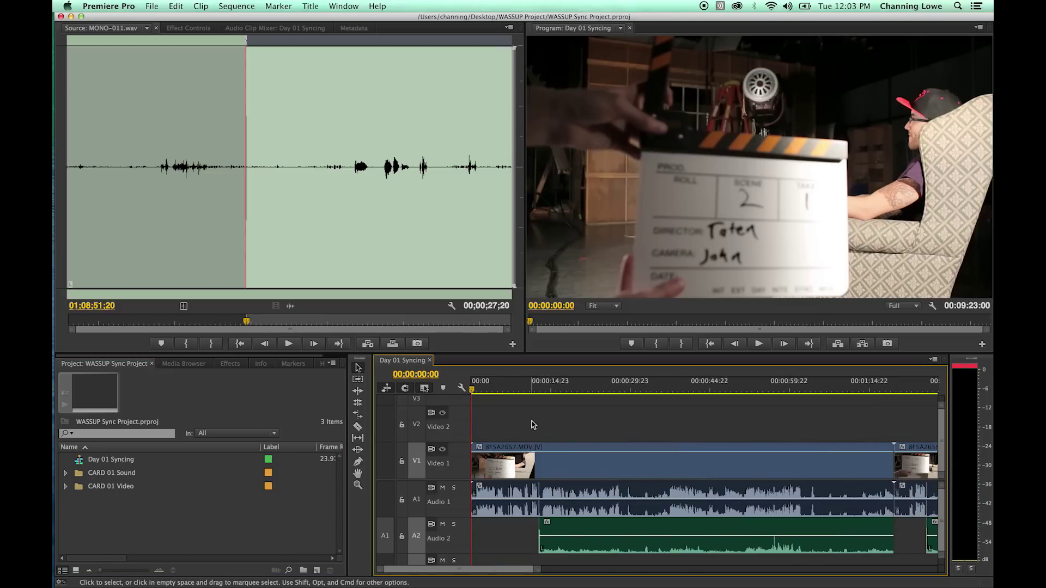
pyautogui.press('=')
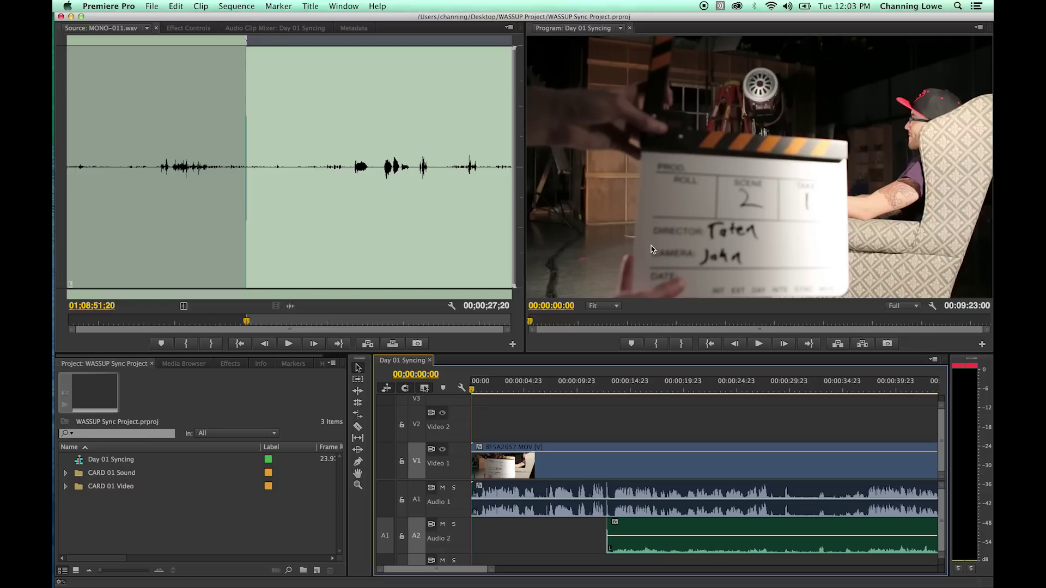
pyautogui.press('\\')
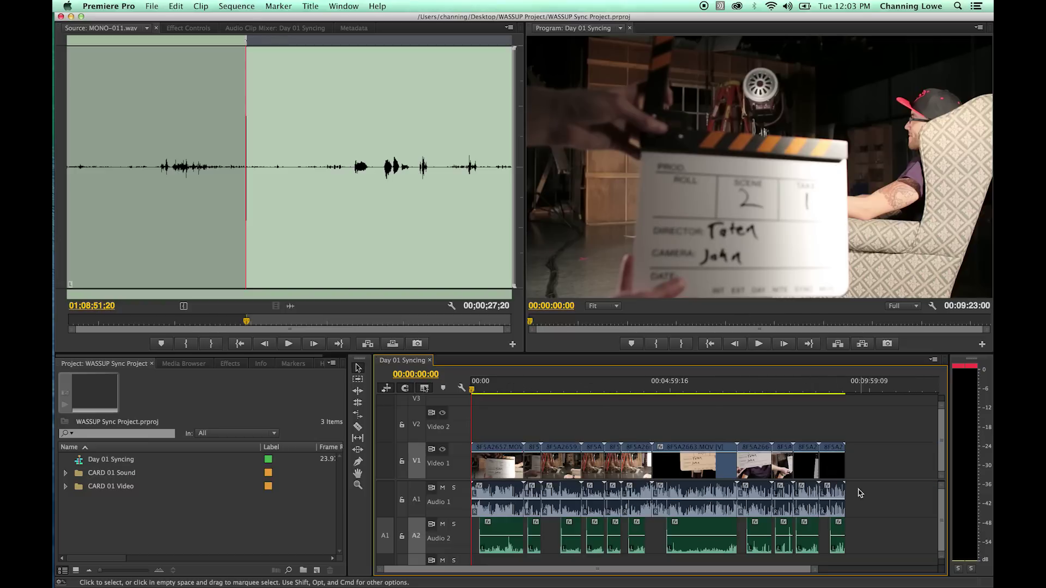
# - Delete all the camera audio on Audio 1 and move the separately recorded clips from Audio 2 up to Audio 1
pyautogui.moveTo(868, 498); pyautogui.dragTo(472, 503)
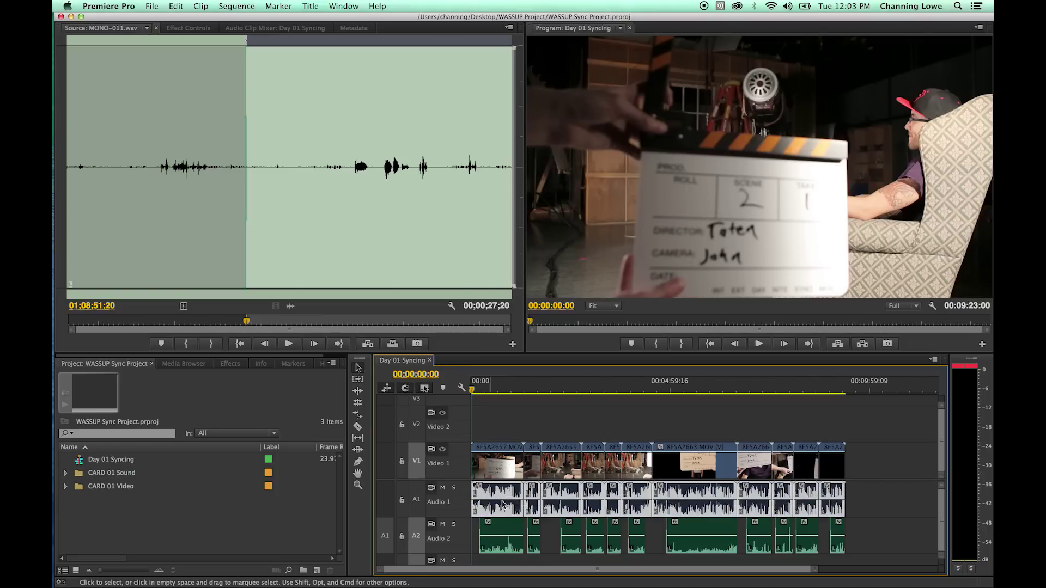
pyautogui.click(885, 496)
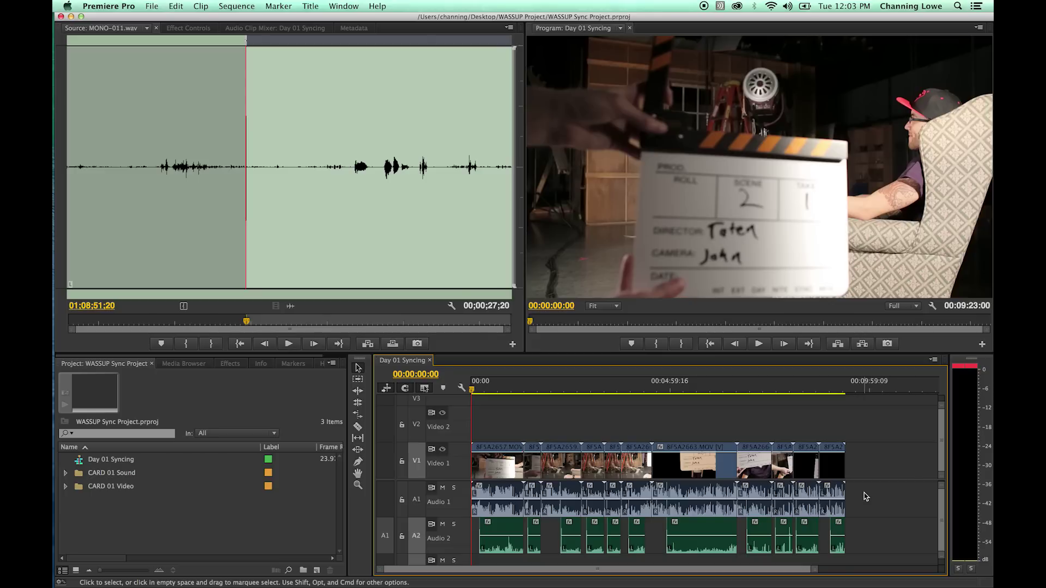
pyautogui.moveTo(872, 493); pyautogui.dragTo(485, 508)
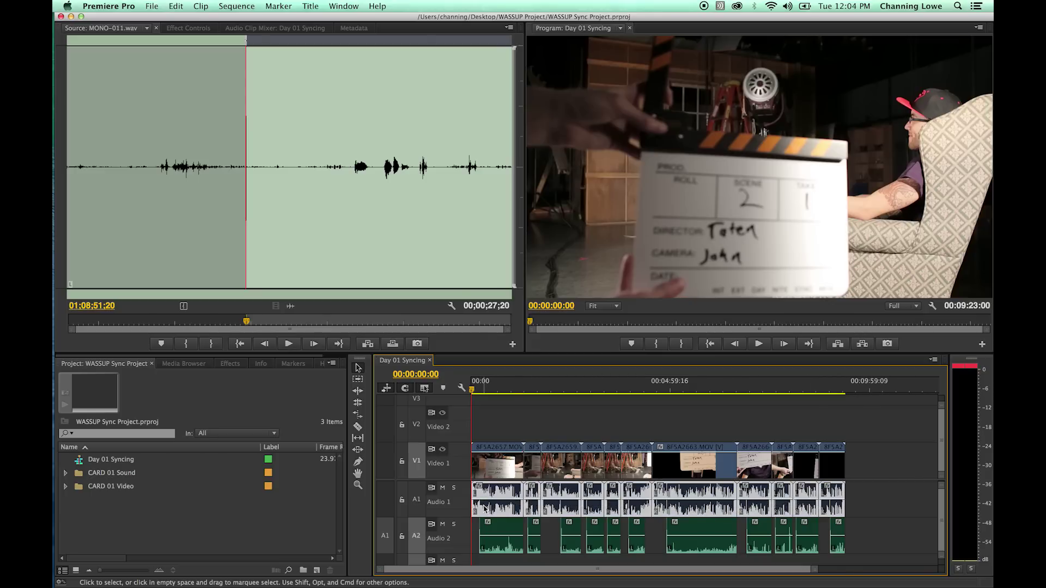
pyautogui.press('Delete')
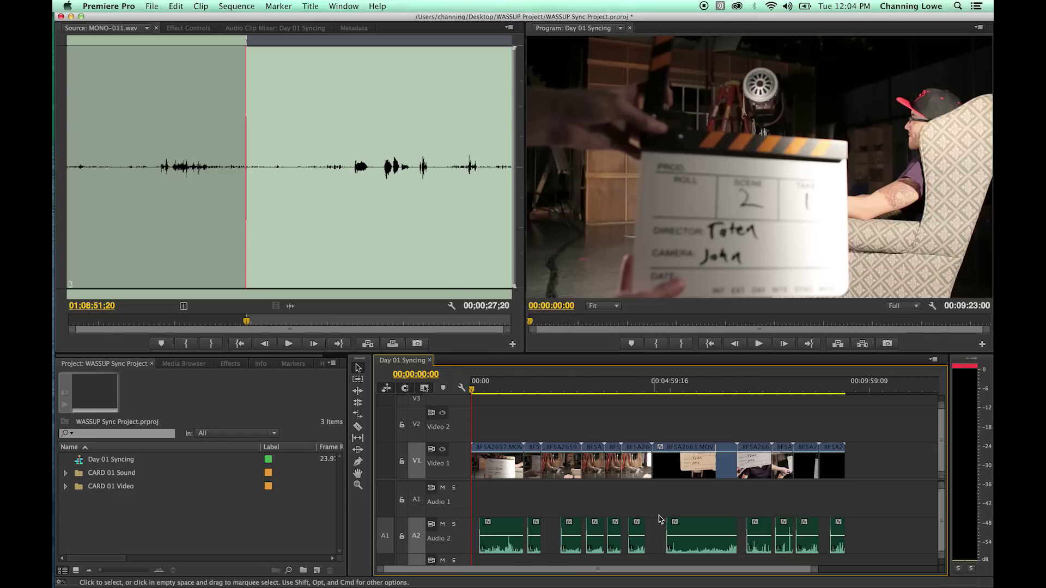
pyautogui.moveTo(850, 512); pyautogui.dragTo(486, 548)
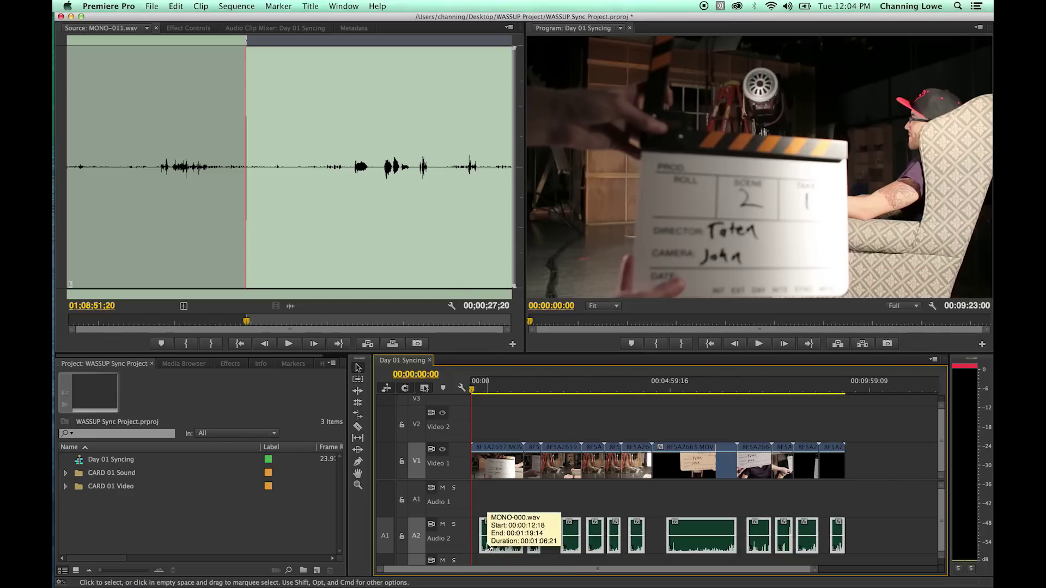
pyautogui.hotkey('alt', 'Up')
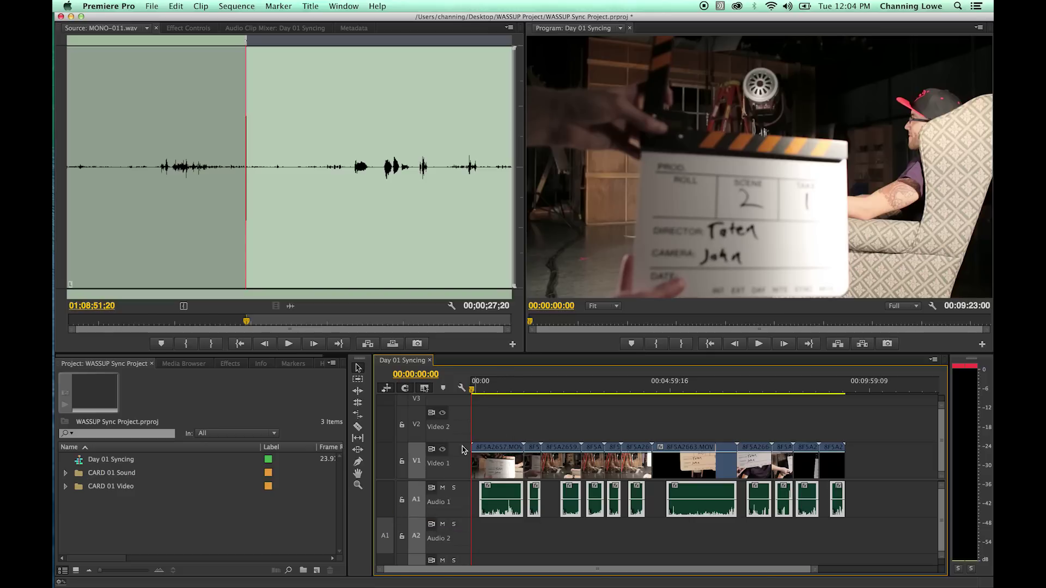
# - Split the first video clip at 00:00:12:18, where its recorded audio begins, and ripple delete the part before the cut
pyautogui.press('=')
pyautogui.press('=')
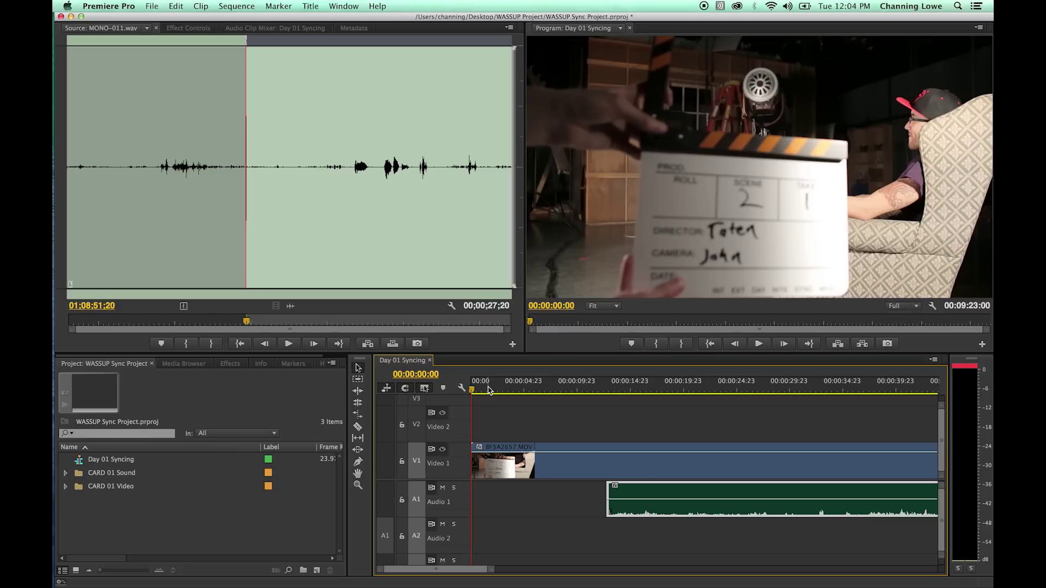
pyautogui.press('Down')
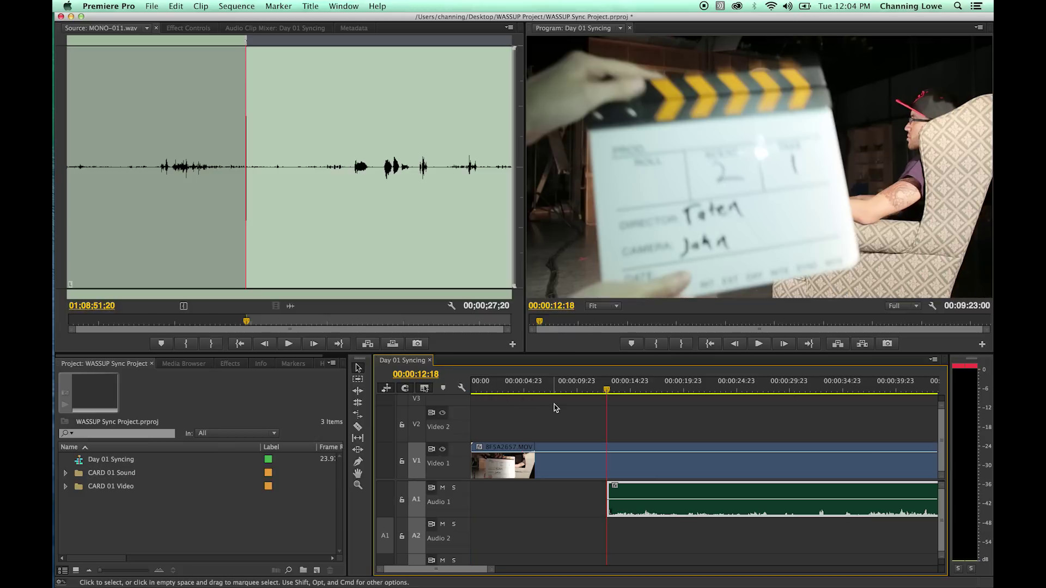
pyautogui.click(578, 433)
pyautogui.press('super+k')
pyautogui.click(553, 463)
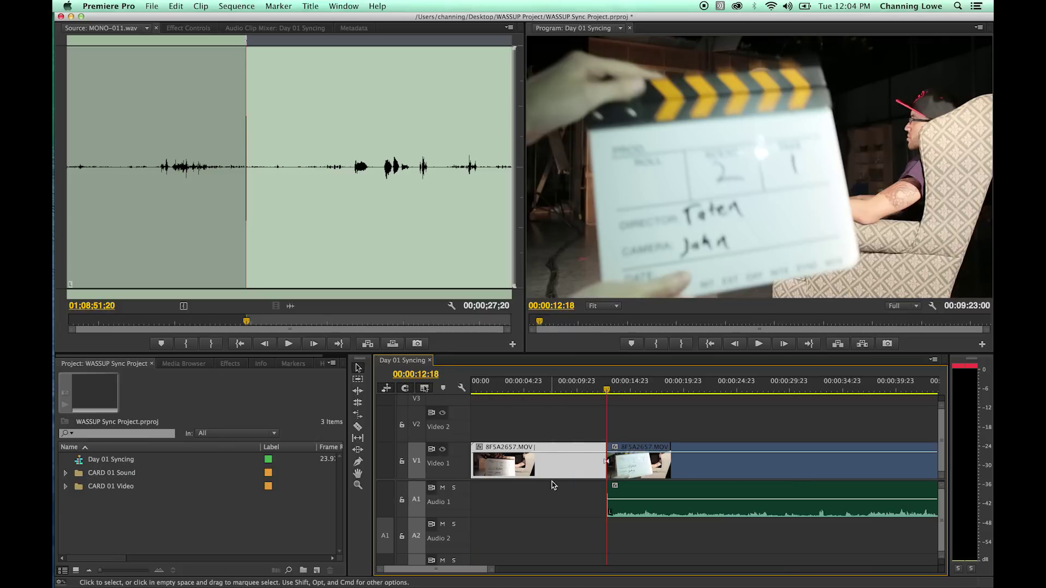
pyautogui.hotkey('shift', 'Delete')
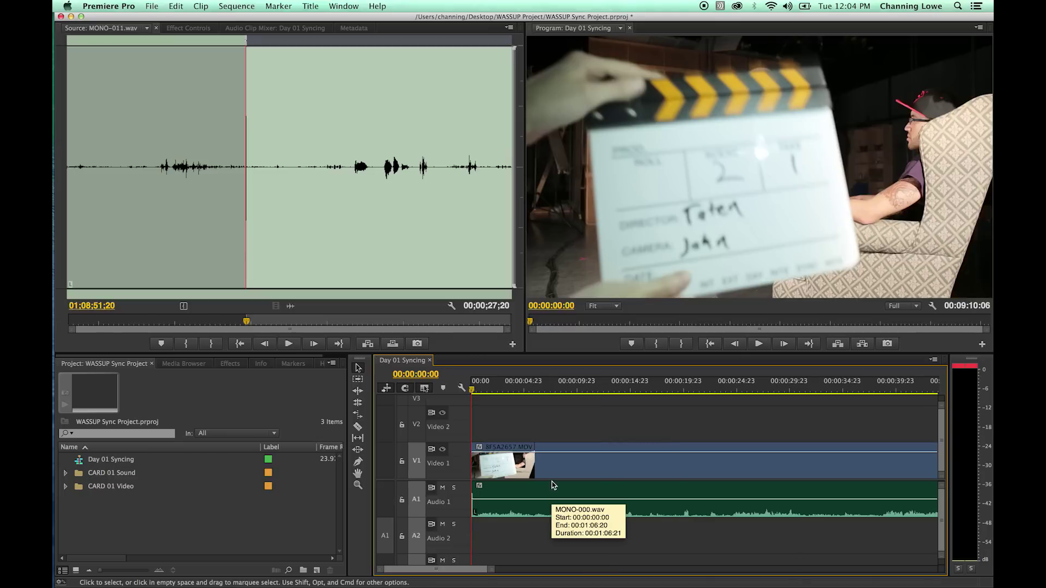
# - Cut the second video clip, 8F5A2658.MOV, at its audio start at 00:01:12:22 and ripple delete the leading portion
pyautogui.press('-')
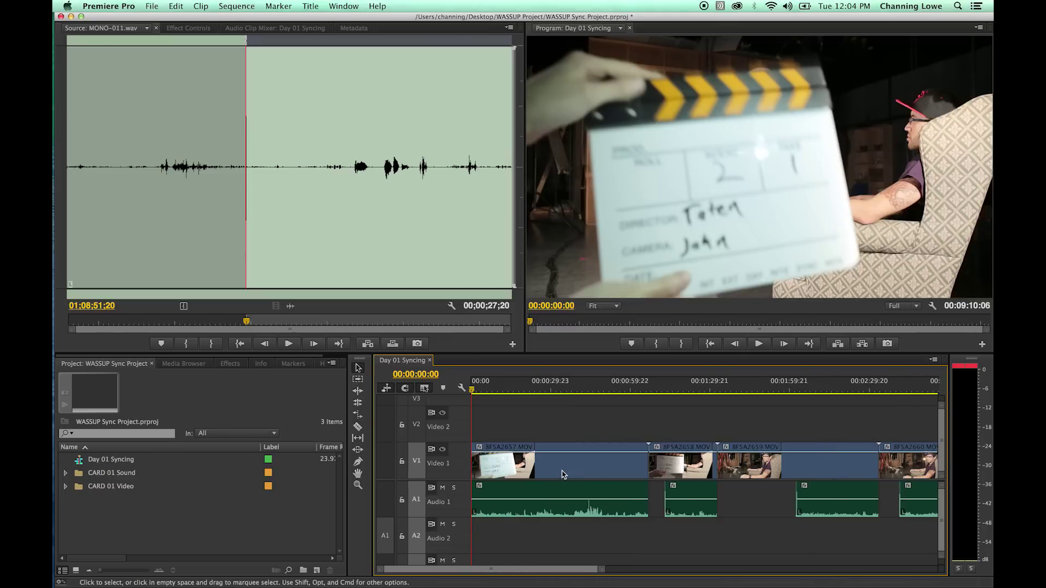
pyautogui.click(482, 391)
pyautogui.press('=')
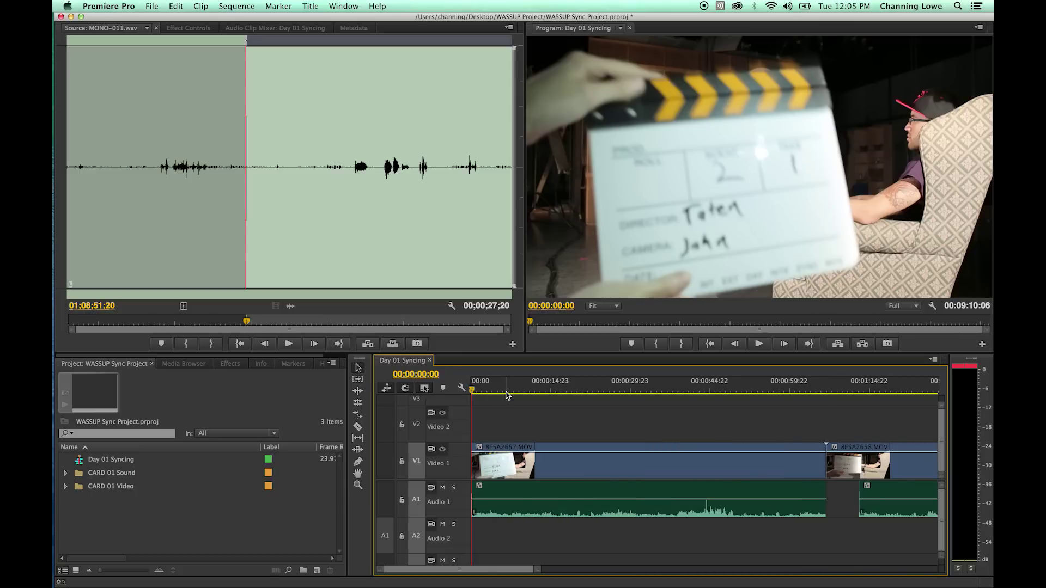
pyautogui.press('Down')
pyautogui.moveTo(630, 415); pyautogui.dragTo(751, 493)
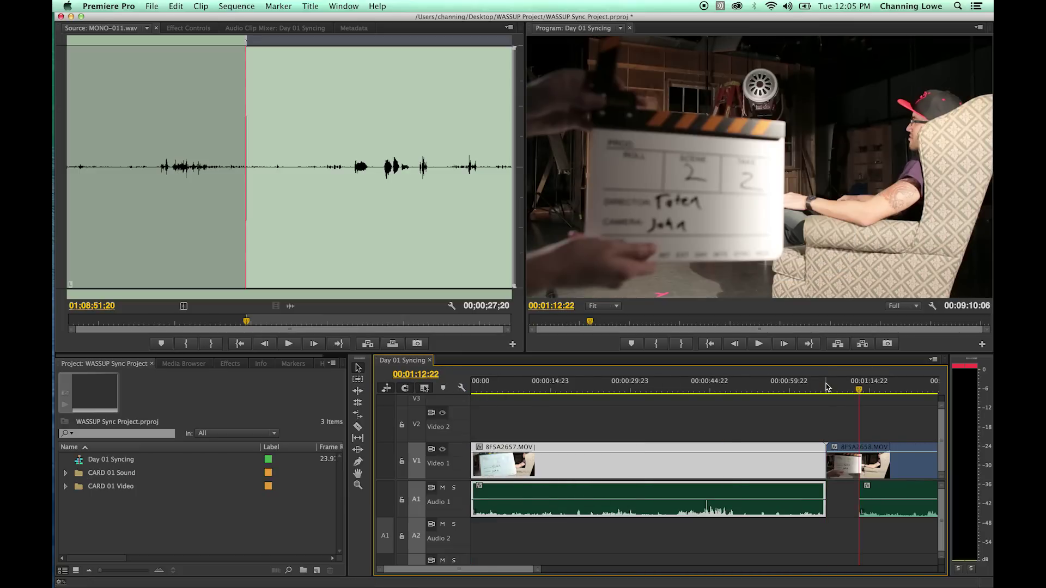
pyautogui.press('Down')
pyautogui.press('super+k')
pyautogui.click(844, 461)
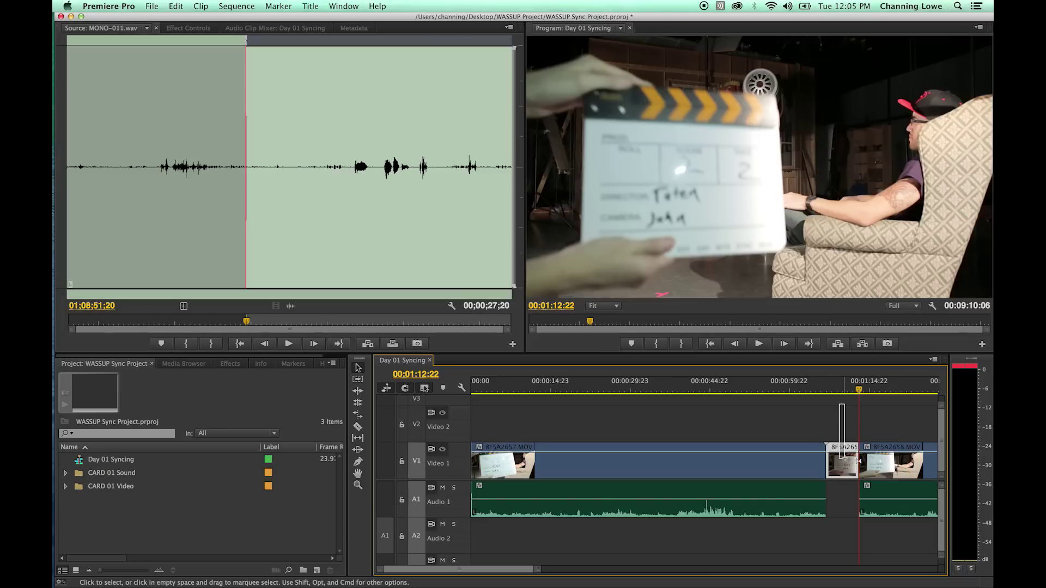
pyautogui.press('q')
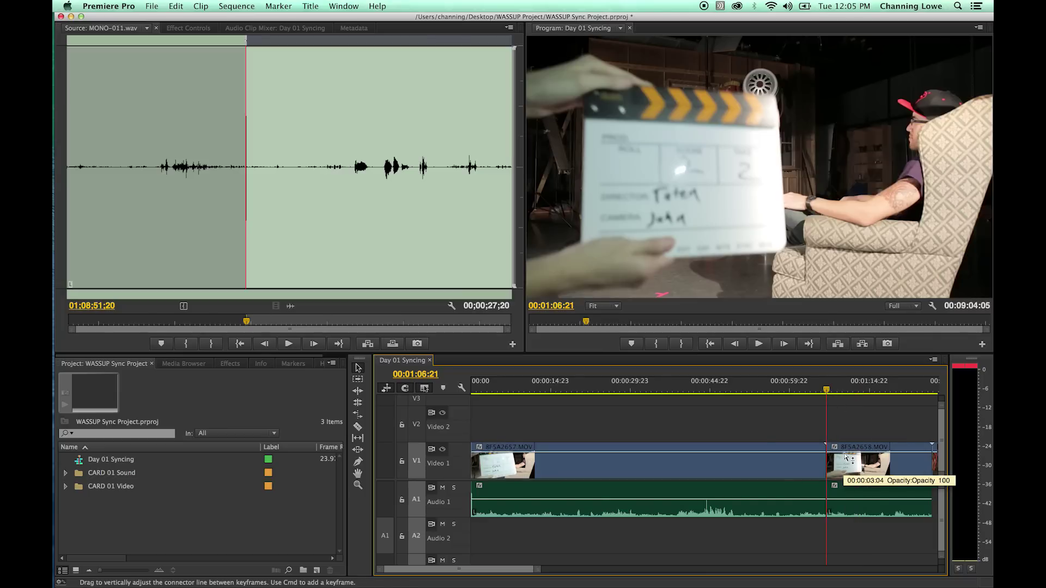
# - Ripple delete the part of 8F5A2659.MOV before its audio start at 00:01:56:04
pyautogui.press('Down')
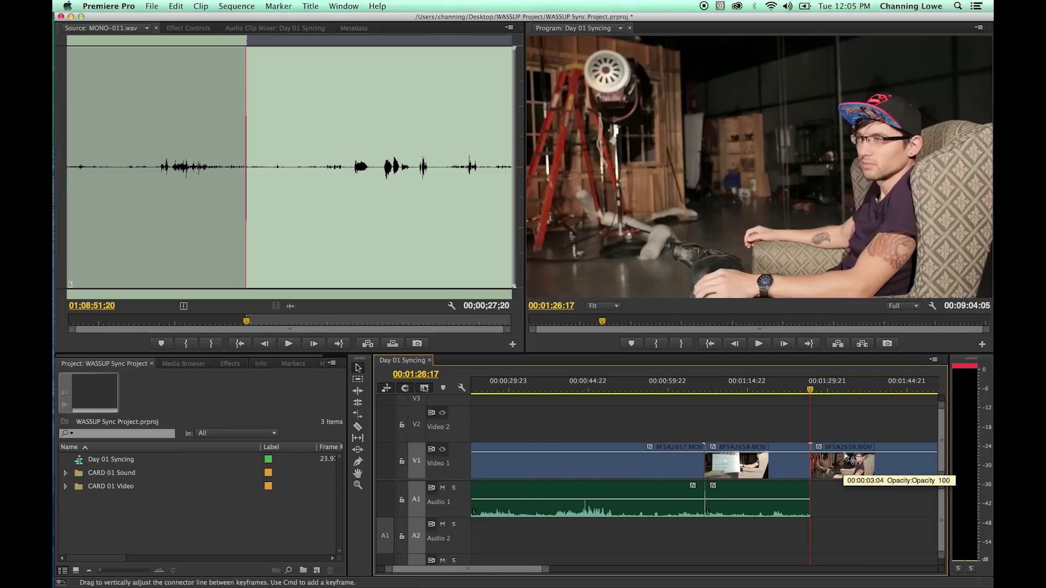
pyautogui.press('Down')
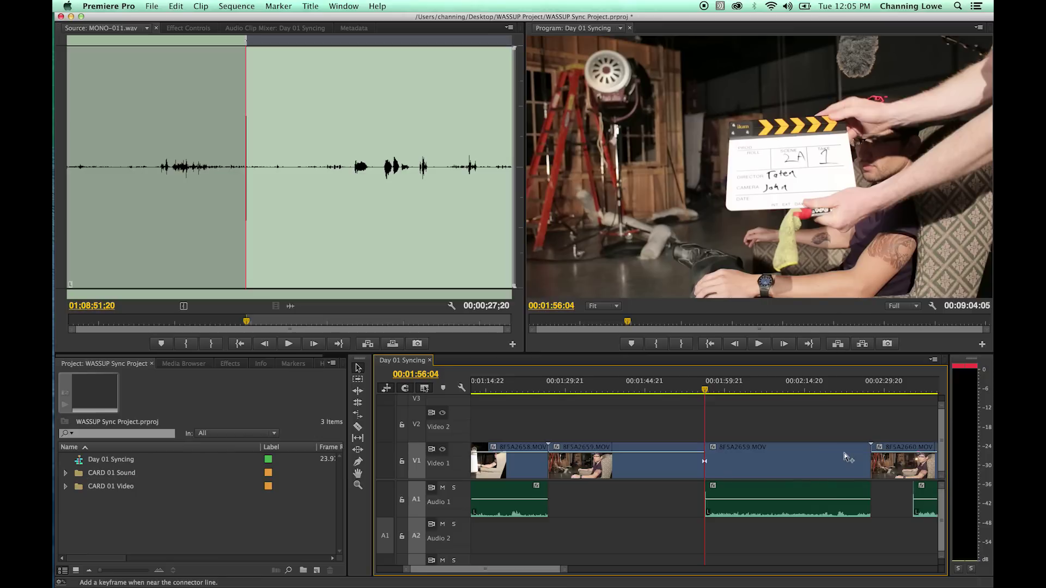
pyautogui.click(664, 463)
pyautogui.press('q')
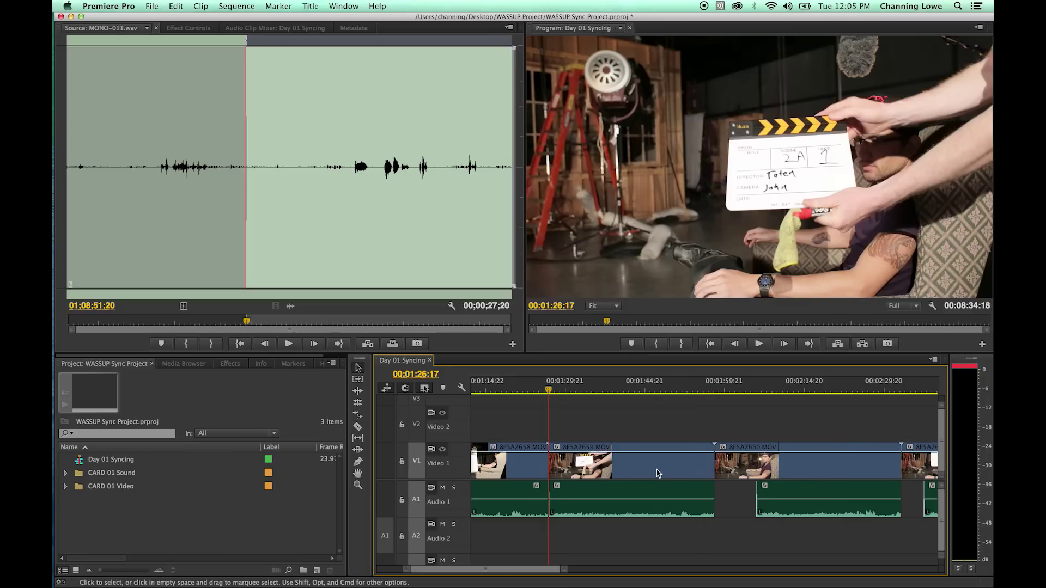
# - Ripple trim the head of 8F5A2660.MOV up to its audio start at 00:02:05:20
pyautogui.press('\\')
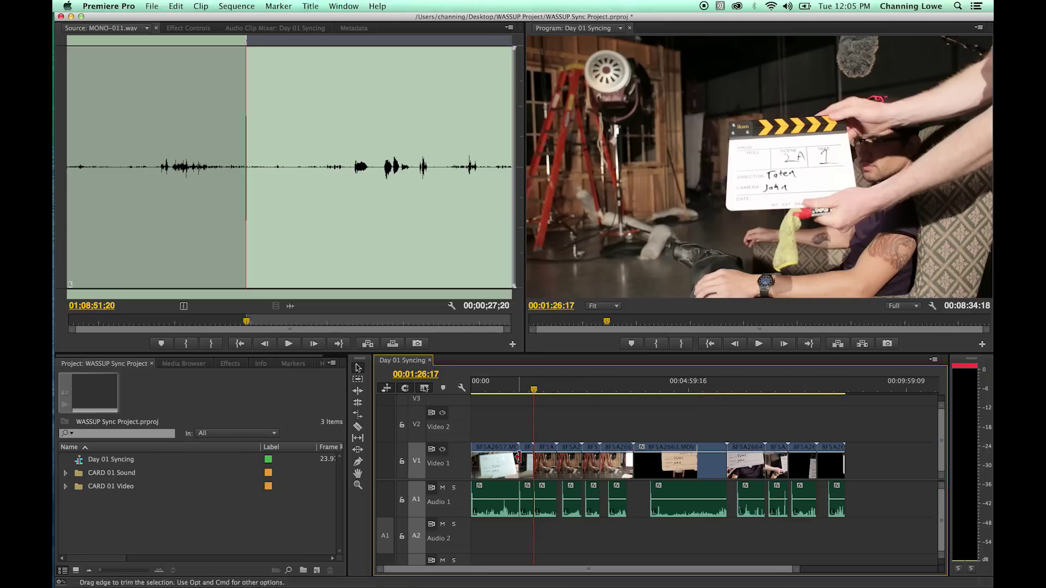
pyautogui.press('Down')
pyautogui.press('=')
pyautogui.press('=')
pyautogui.press('=')
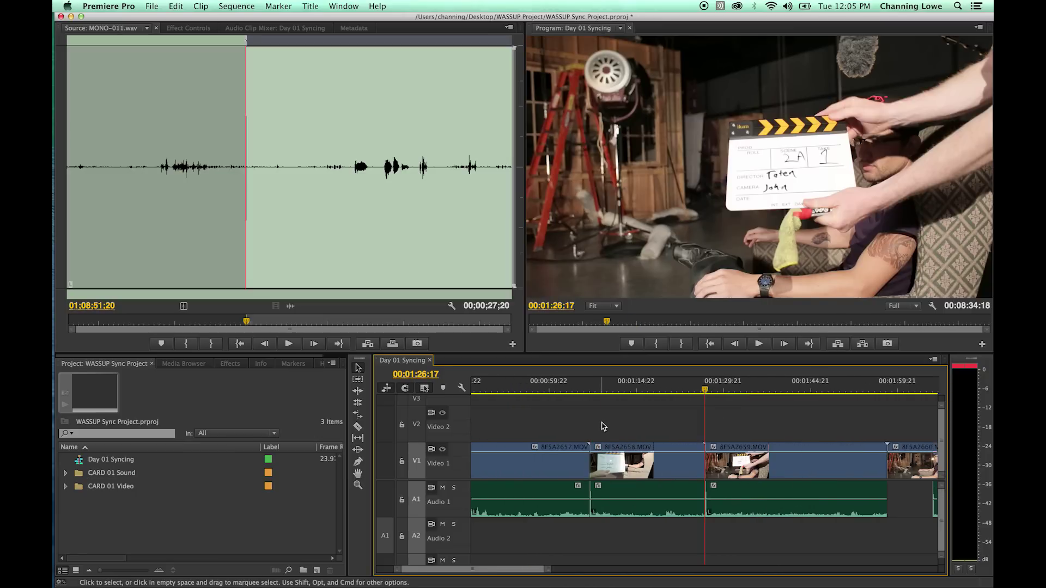
pyautogui.press('Down')
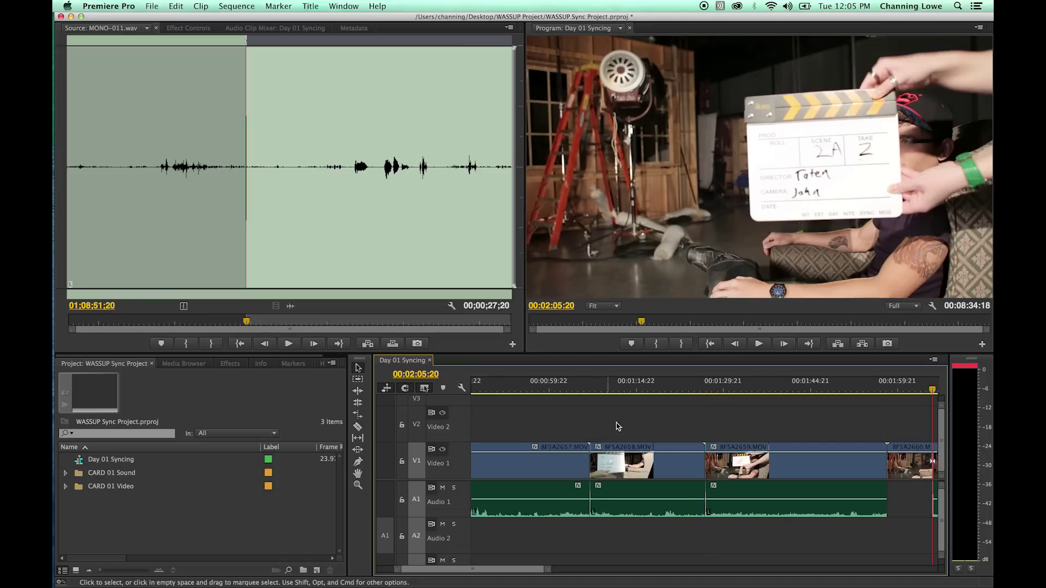
pyautogui.press('q')
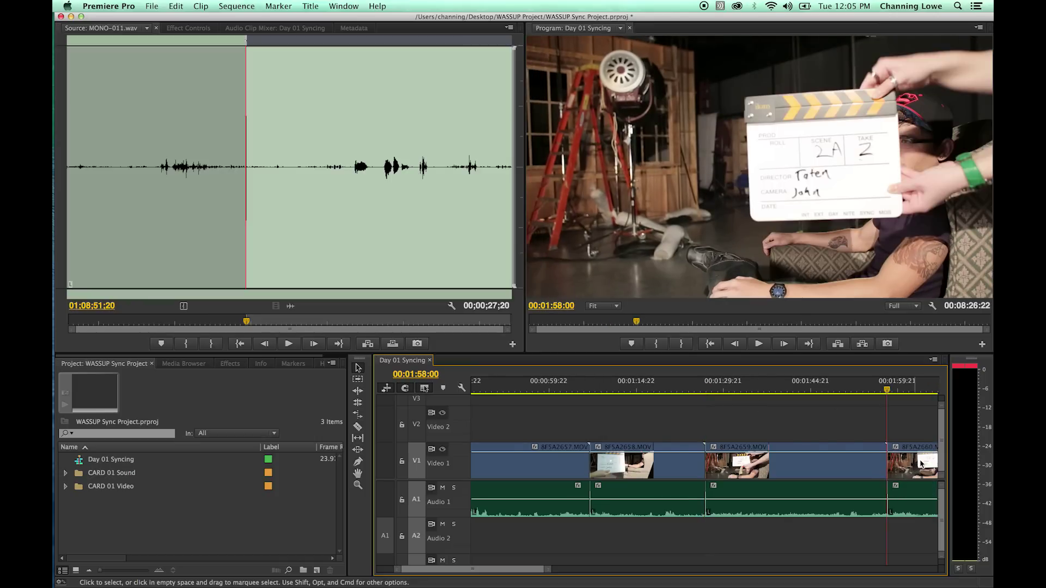
# - Split 8F5A2661.MOV at its audio start at 00:02:29:12 and ripple delete the piece before it
pyautogui.press('-')
pyautogui.press('=')
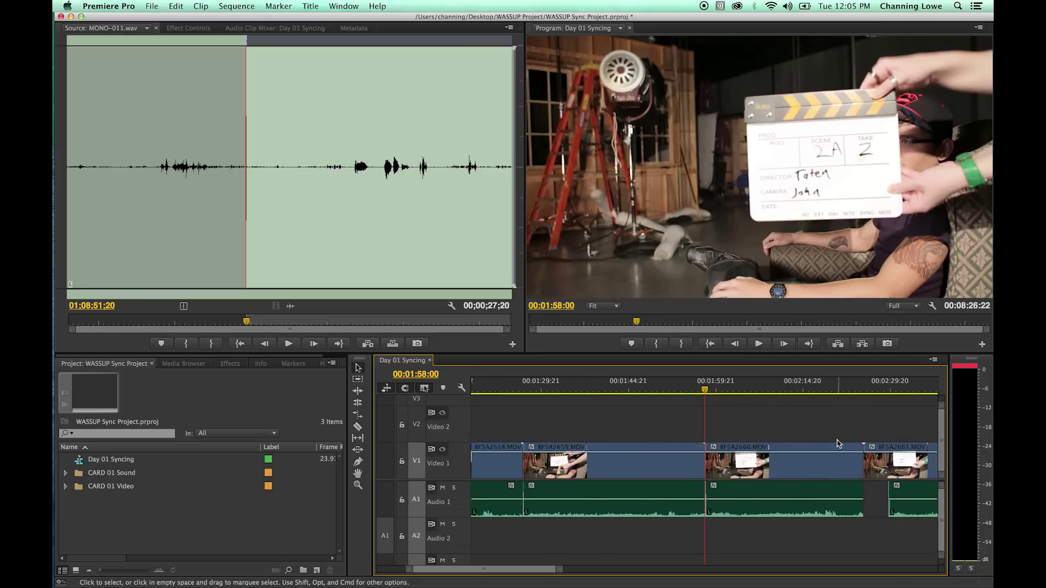
pyautogui.press('space')
pyautogui.press('Down')
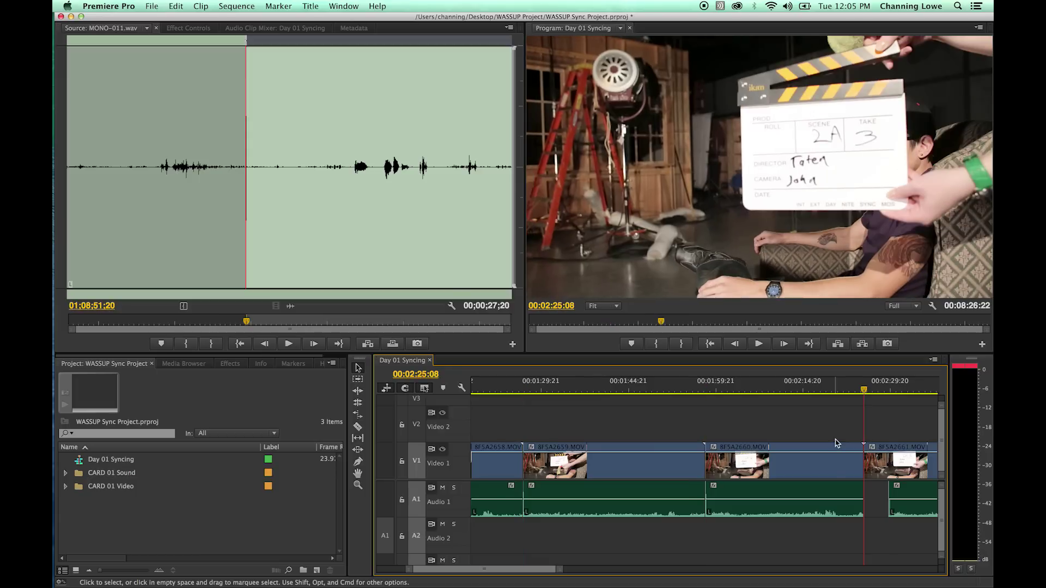
pyautogui.press('Down')
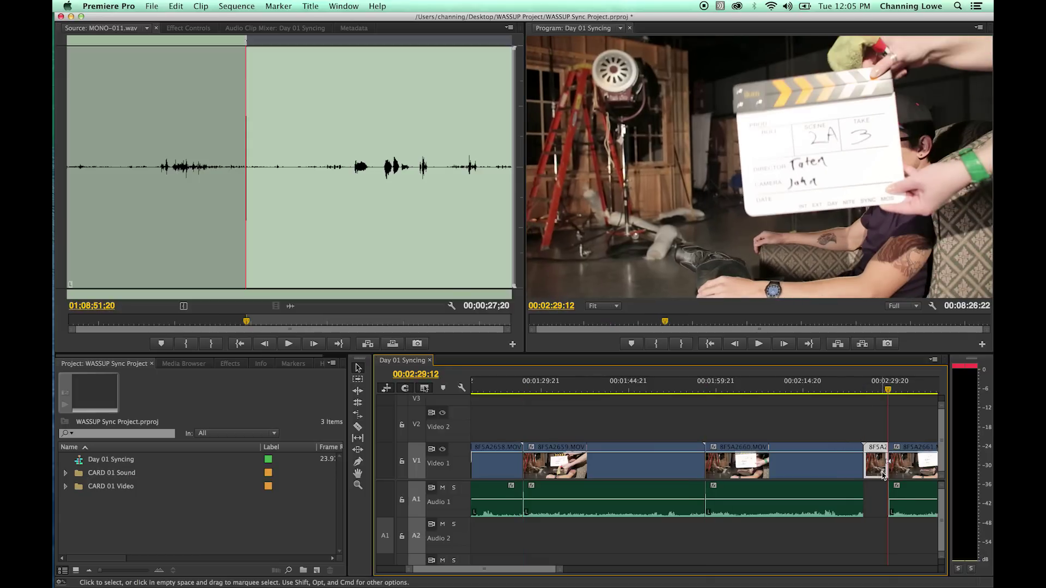
pyautogui.press('super+z')
# - Split 8F5A2662.MOV at 00:02:57:05, where its audio begins, and ripple delete the leading piece
pyautogui.press('-')
pyautogui.press('Down')
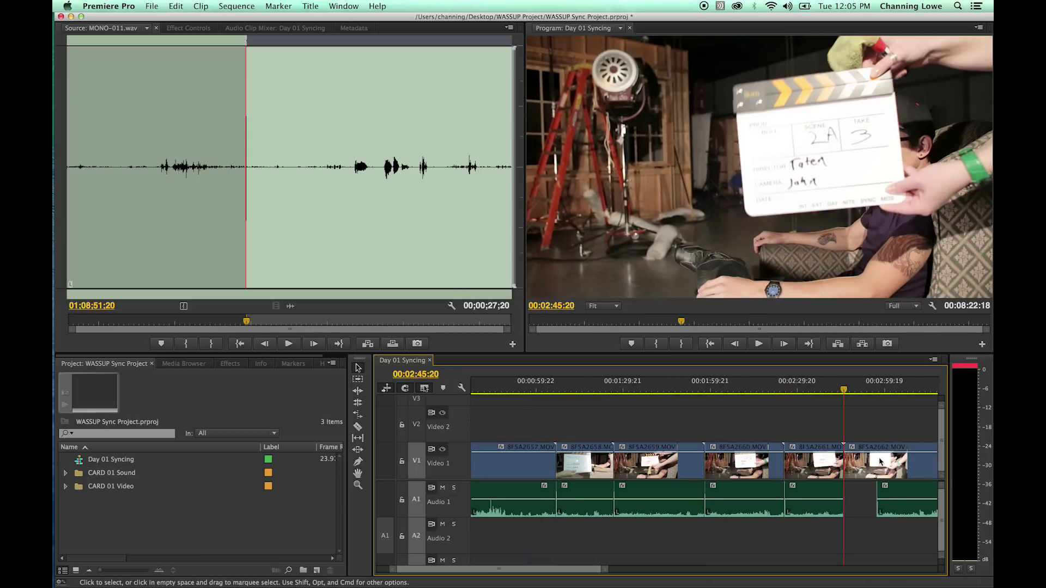
pyautogui.press('Down')
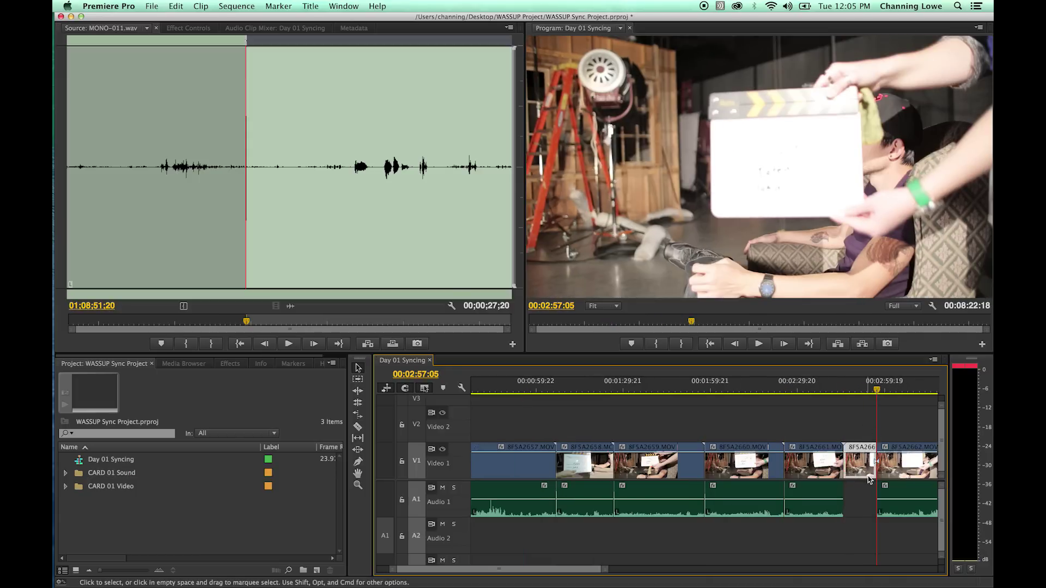
pyautogui.press('super+z')
# - Ripple delete the silent heads of the remaining video clips through 8F5A2667.MOV so each starts with its recorded audio
pyautogui.press('Up')
pyautogui.press('-')
pyautogui.press('Down')
pyautogui.press('Down')
pyautogui.press('Down')
pyautogui.press('Down')
pyautogui.press('Down')
pyautogui.press('Down')
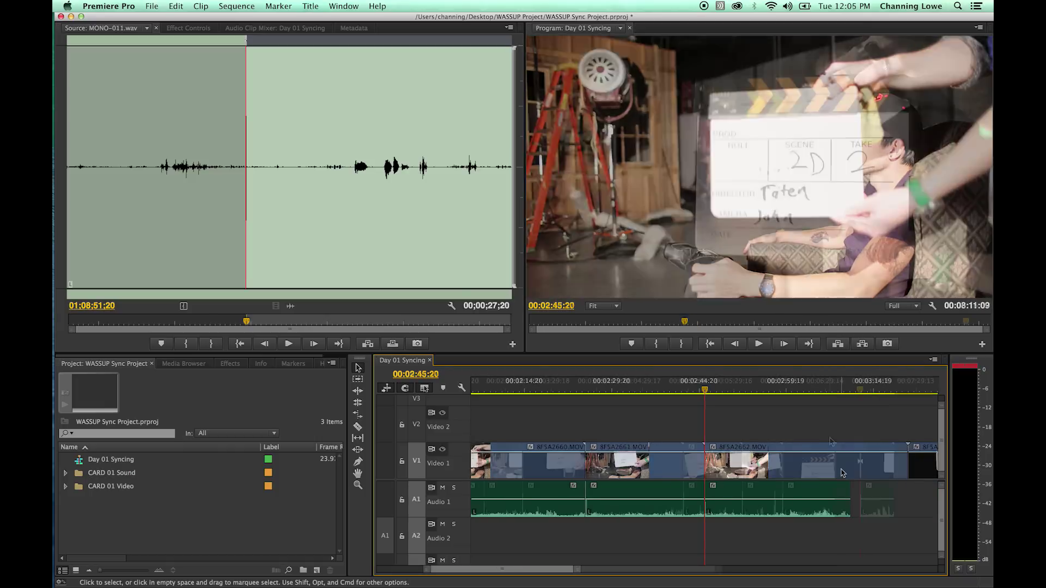
pyautogui.click(848, 469)
pyautogui.press('q')
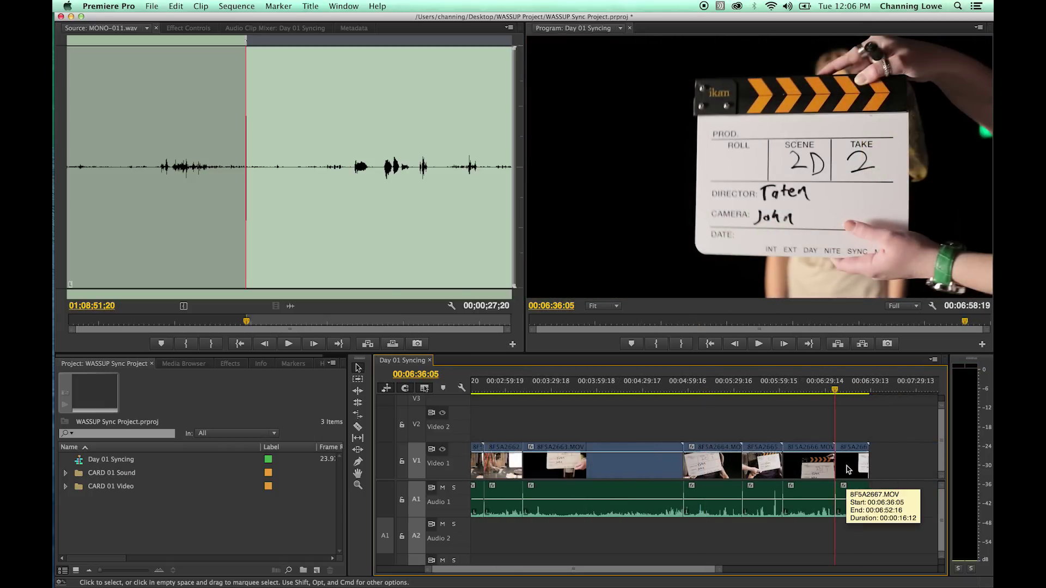
# - Examine how the trimmed video clips pair with their audio across the sequence and return to its start
pyautogui.press('-')
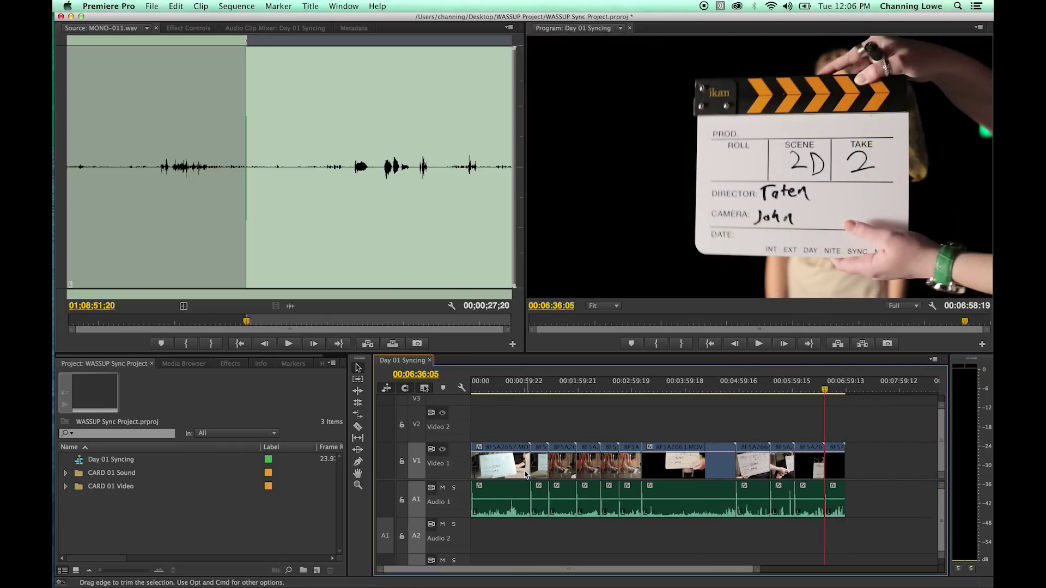
pyautogui.click(507, 463)
pyautogui.click(539, 463)
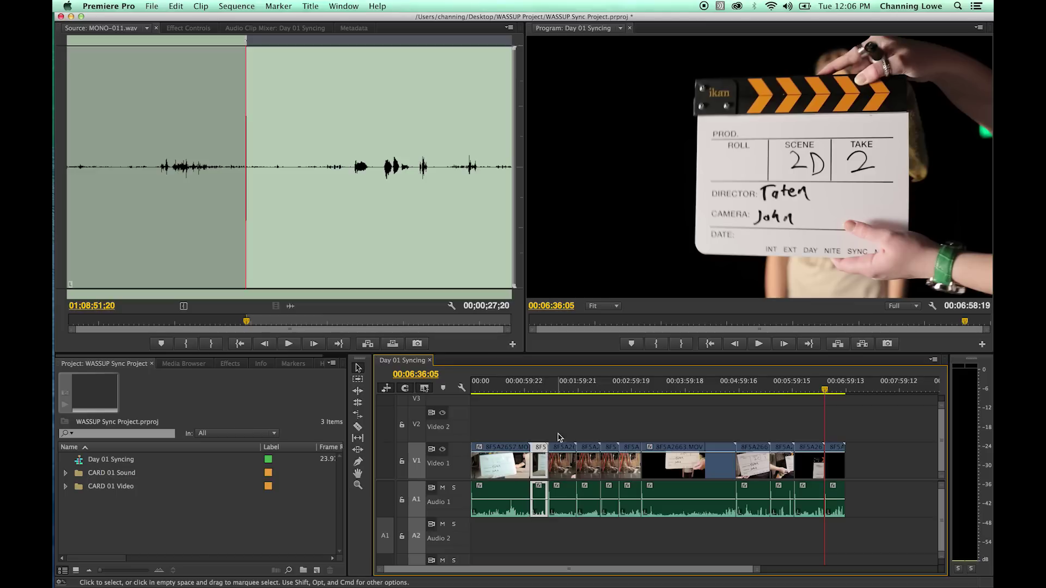
pyautogui.click(563, 463)
pyautogui.click(591, 462)
pyautogui.moveTo(603, 421); pyautogui.dragTo(615, 477)
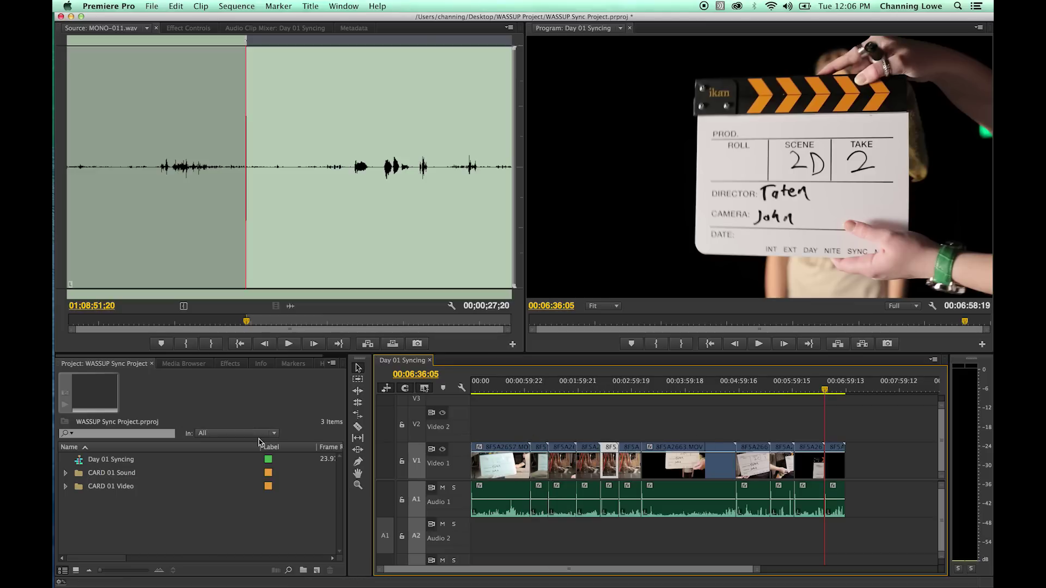
pyautogui.press('Home')
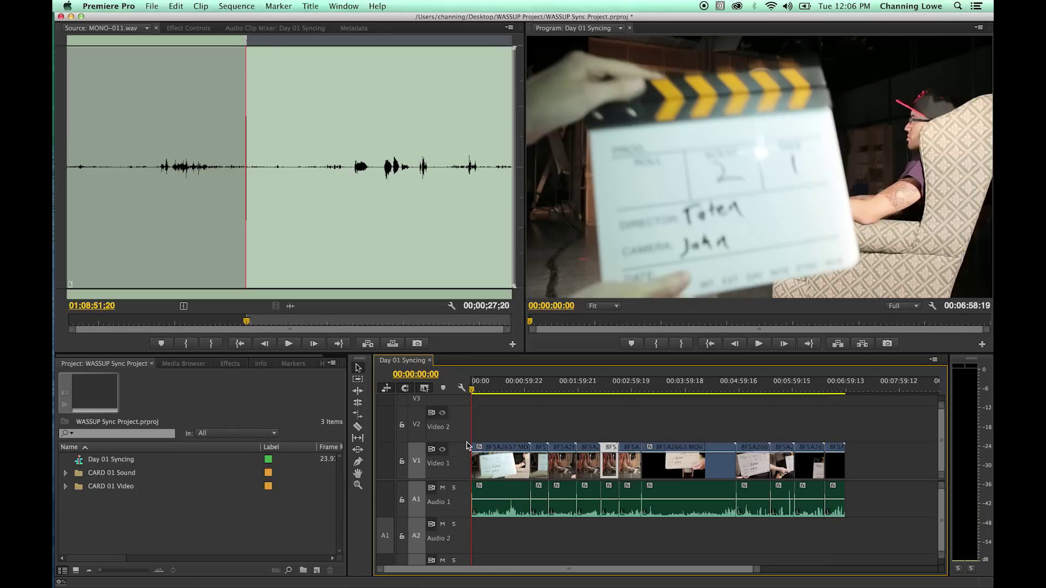
pyautogui.press('=')
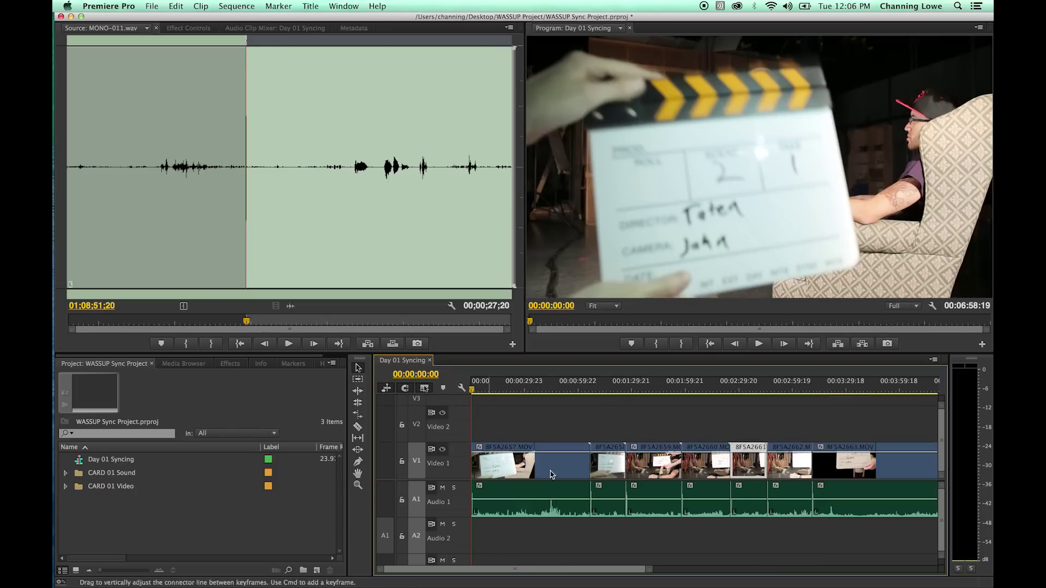
pyautogui.click(502, 423)
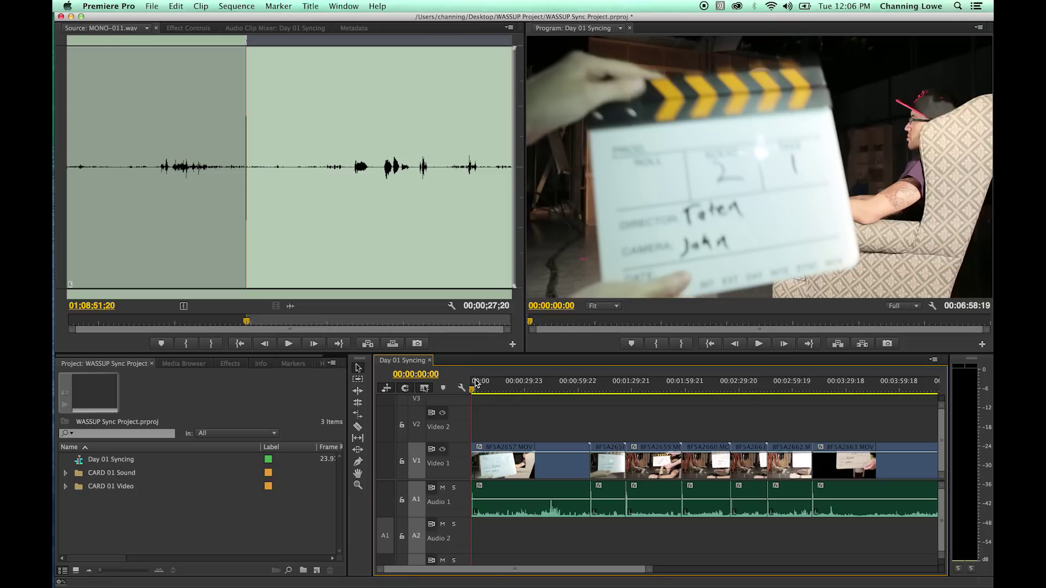
# - Merge the first video clip, 8F5A2657.MOV, with its recorded audio as a merged clip named Scene 2 Take 1
pyautogui.moveTo(494, 415); pyautogui.dragTo(531, 510)
pyautogui.rightClick(517, 471)
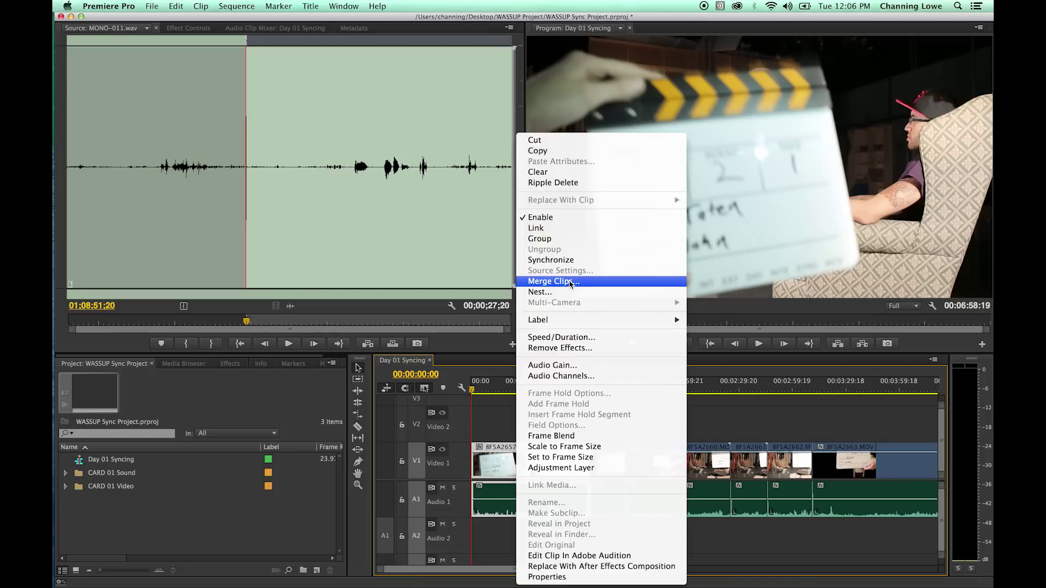
pyautogui.click(570, 282)
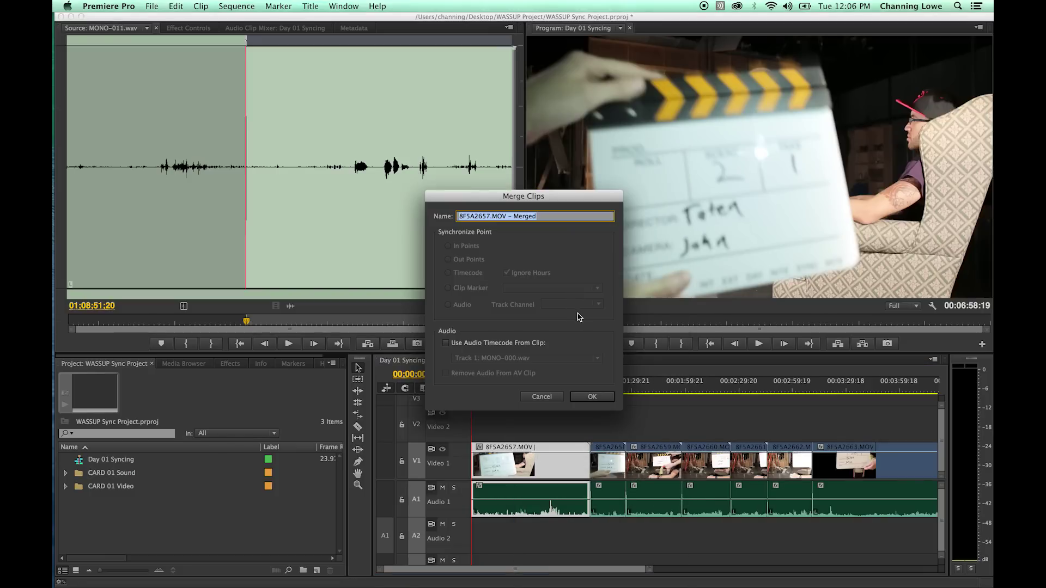
pyautogui.write('Scene 02 Take 1')
pyautogui.moveTo(512, 219); pyautogui.dragTo(449, 219)
pyautogui.click(483, 217)
pyautogui.press('BackSpace')
pyautogui.press('super+a')
pyautogui.click(590, 397)
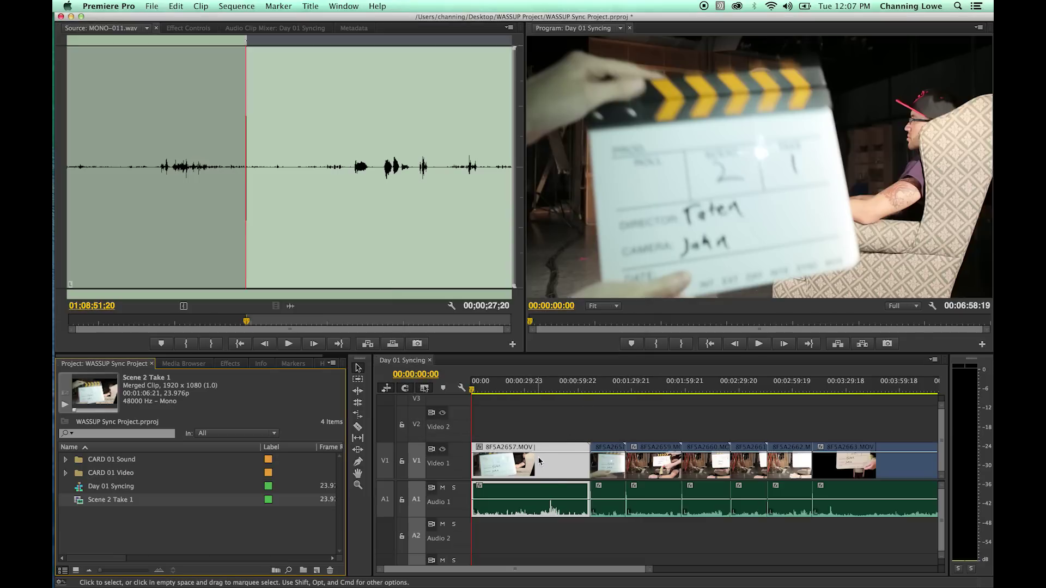
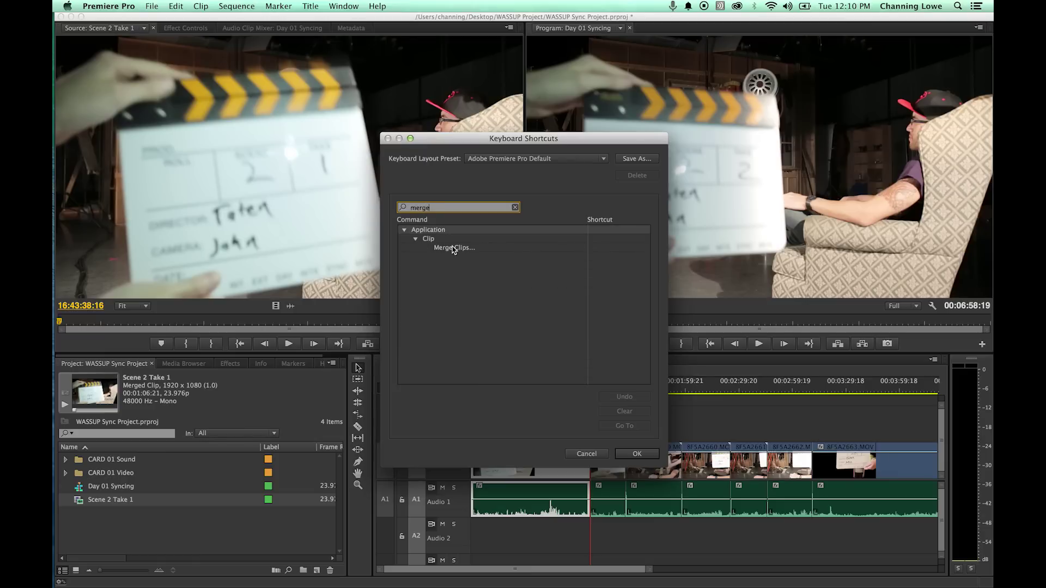
# - Assign Opt+Cmd+G as the keyboard shortcut for the Merge Clips command and save the shortcut settings
pyautogui.click(458, 249)
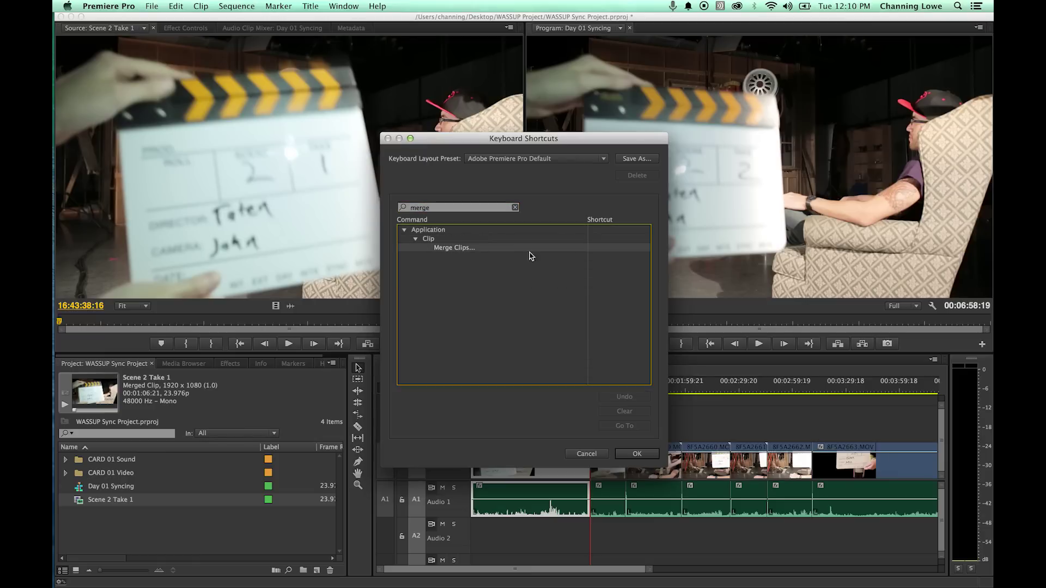
pyautogui.click(609, 252)
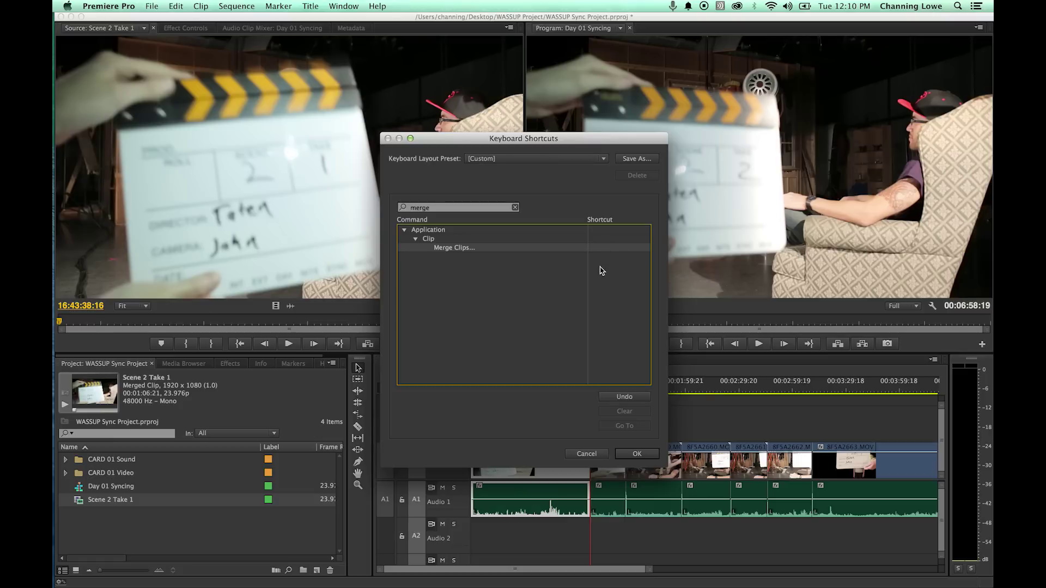
pyautogui.click(600, 248)
pyautogui.press('alt+super+g')
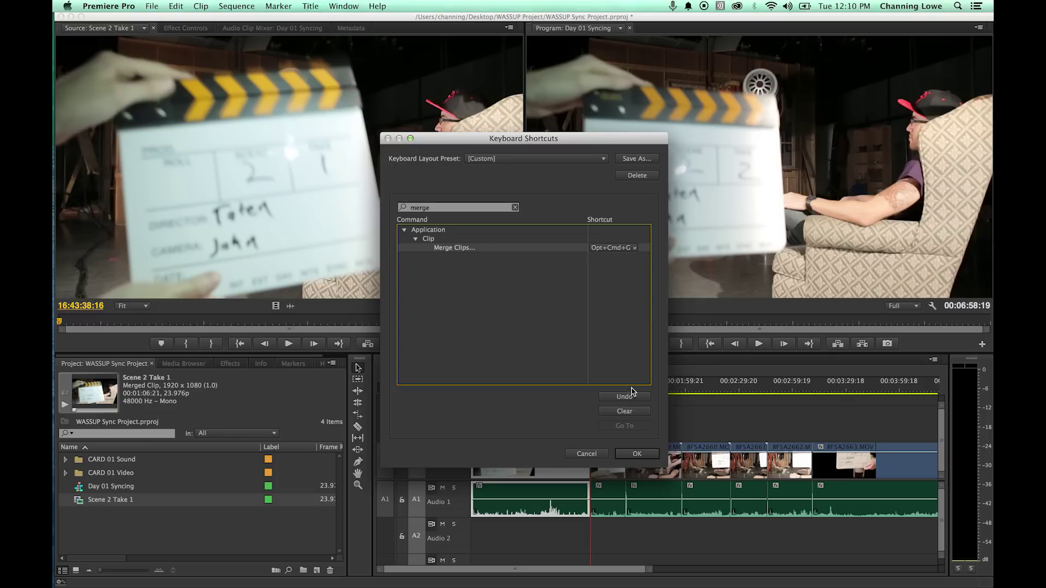
pyautogui.click(637, 456)
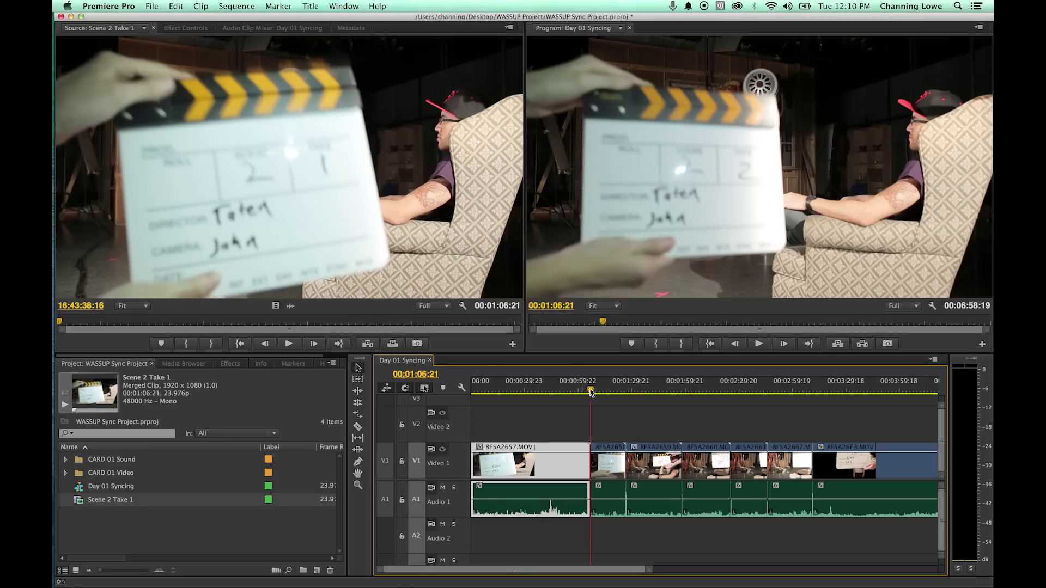
# - Merge 8F5A2658.MOV and the audio beneath it into a clip named Scene 2 Take 2
pyautogui.moveTo(603, 415); pyautogui.dragTo(606, 490)
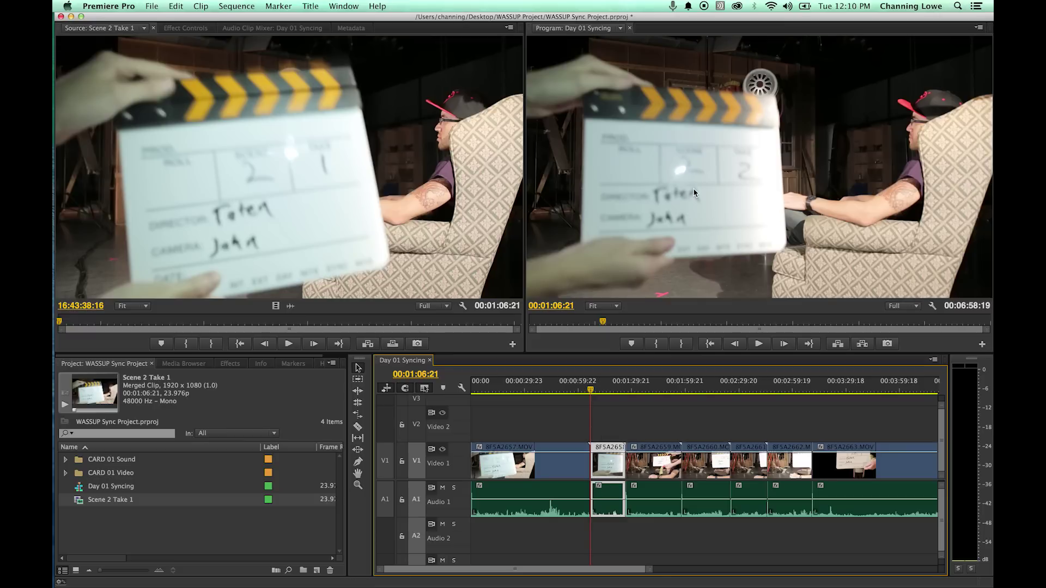
pyautogui.press('super+m')
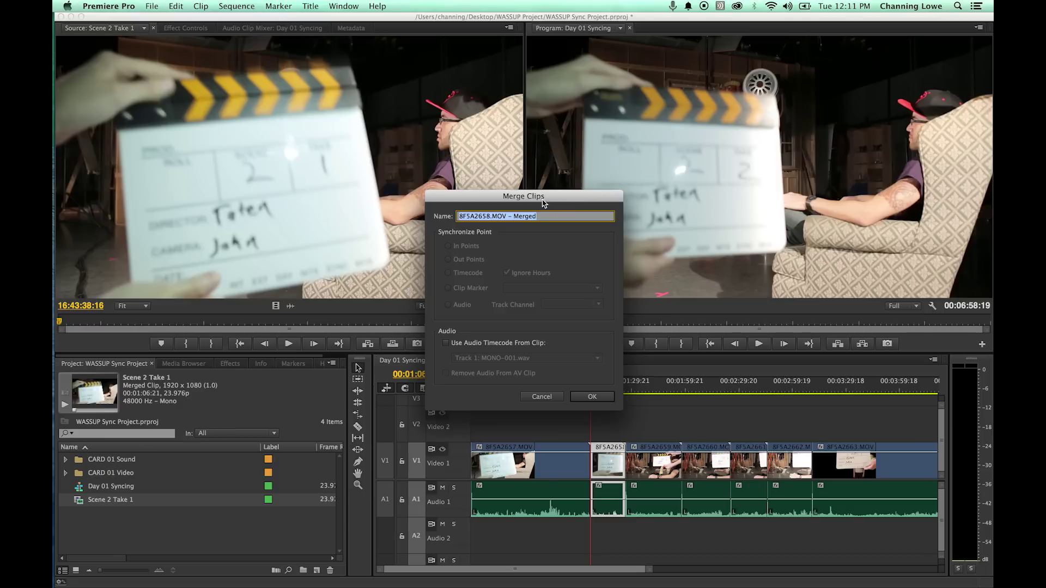
pyautogui.write('Scene 2 Take 1')
pyautogui.press('super+a')
pyautogui.press('super+c')
pyautogui.click(595, 397)
# - Merge 8F5A2659.MOV with its audio as Scene 2A Take 1 and copy that name for reuse
pyautogui.click(625, 390)
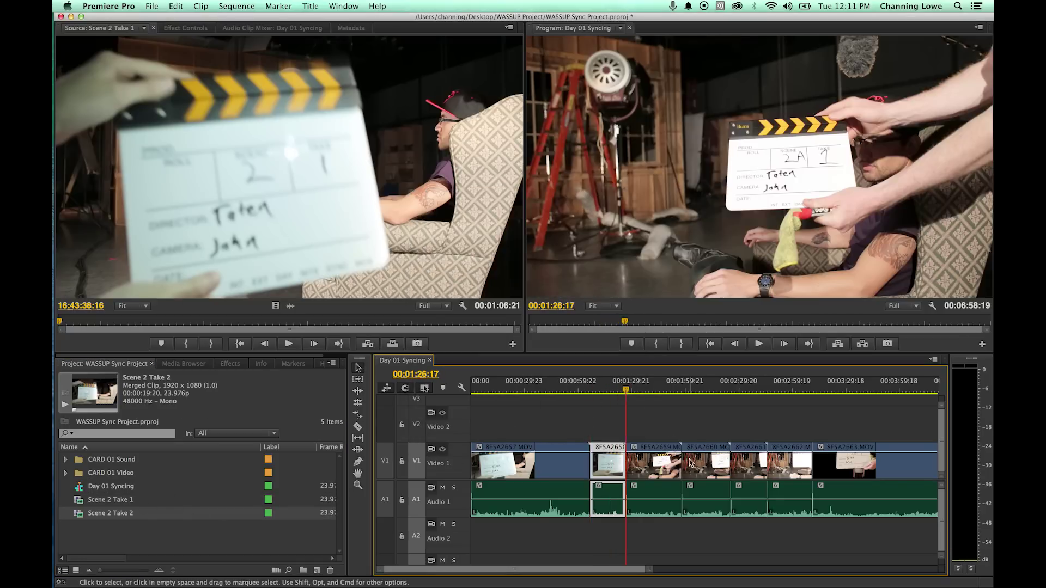
pyautogui.click(653, 511)
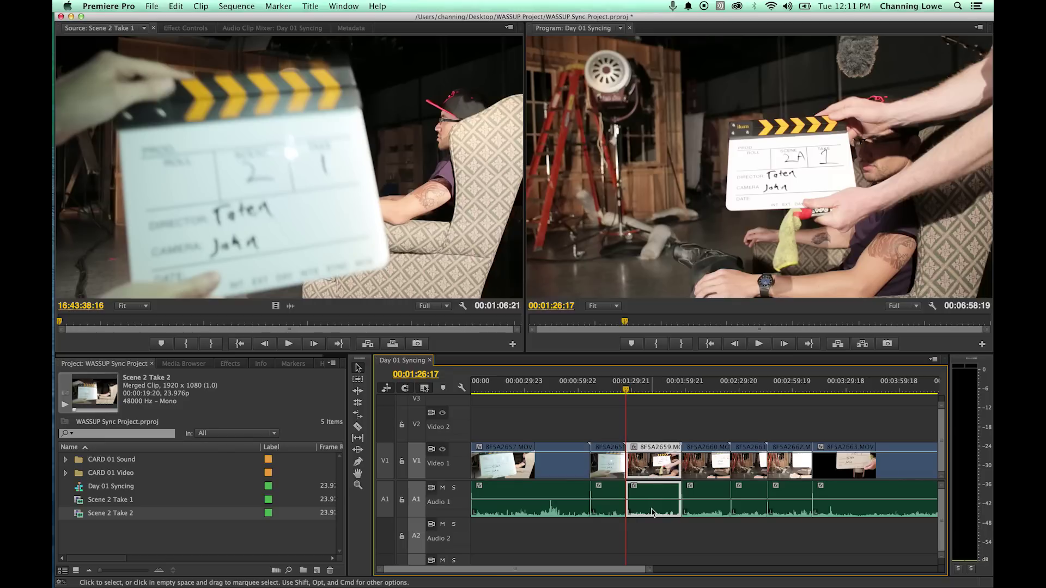
pyautogui.press('super+m')
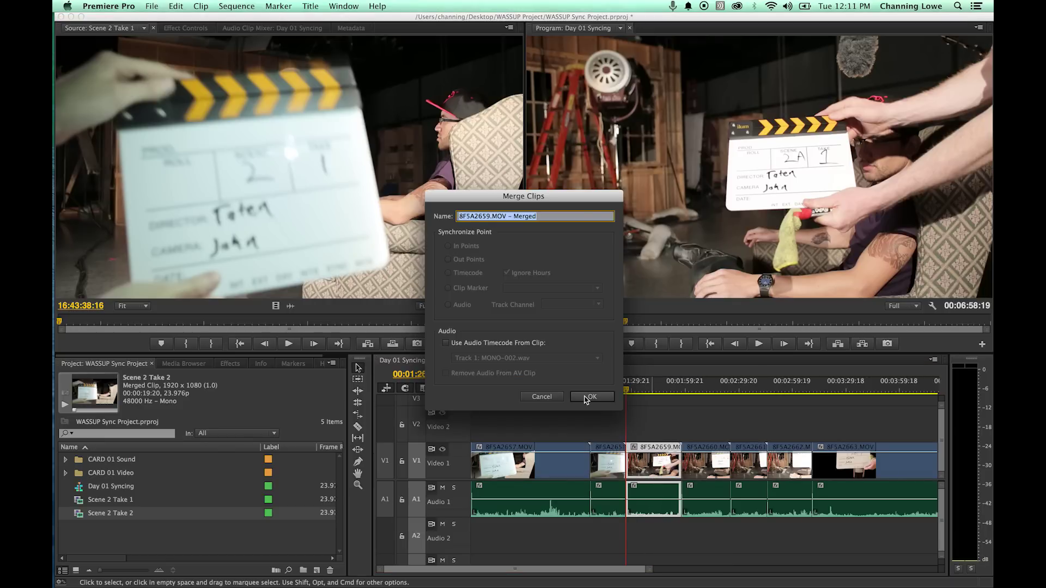
pyautogui.press('super+v')
pyautogui.click(484, 218)
pyautogui.write('A')
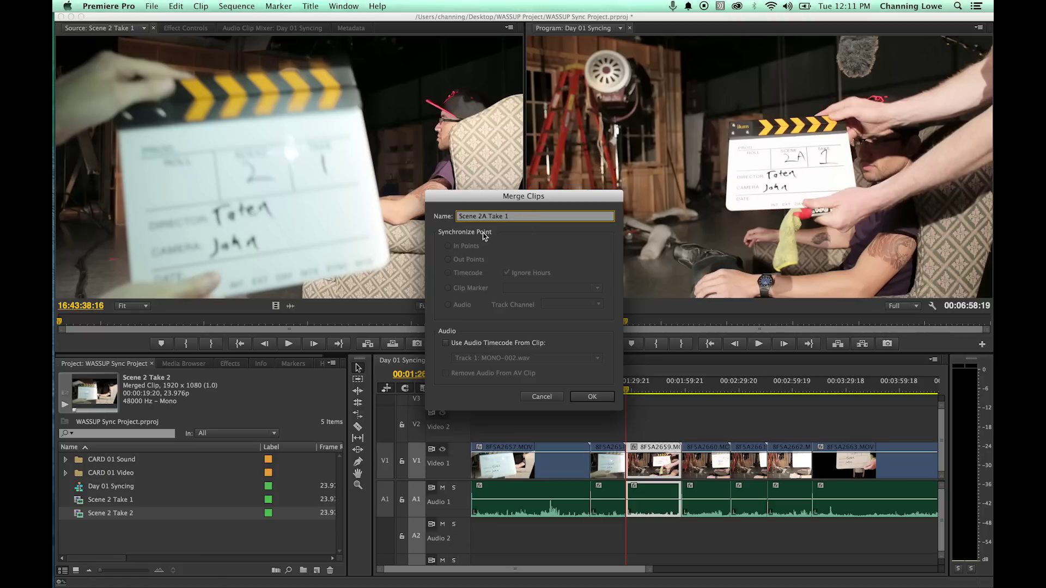
pyautogui.press('super+a')
pyautogui.press('super+c')
pyautogui.click(593, 397)
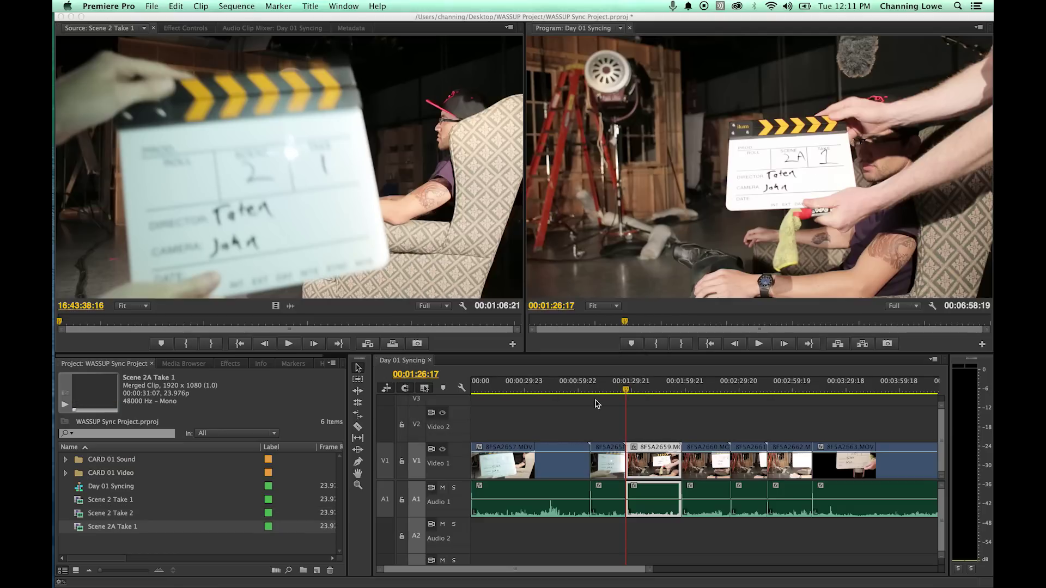
# - Merge 8F5A2660.MOV and its audio, reusing the copied name changed to Scene 2A Take 2
pyautogui.click(637, 389)
pyautogui.press('Down')
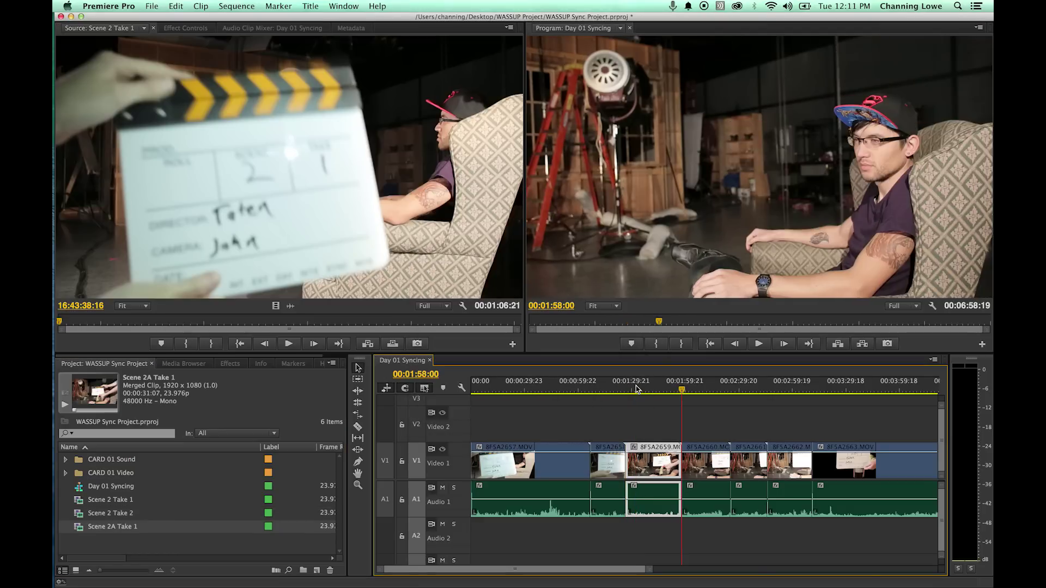
pyautogui.click(703, 507)
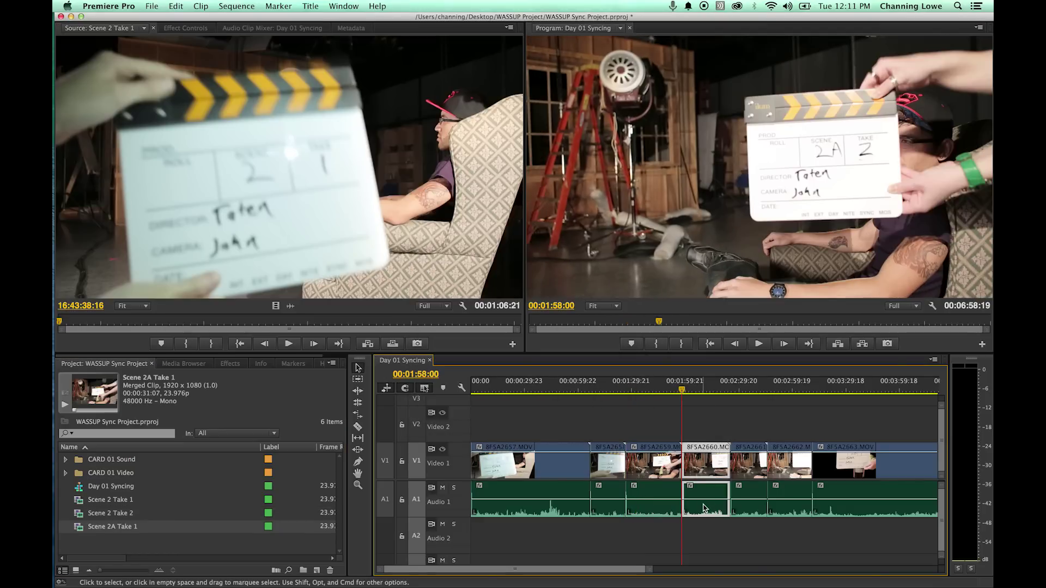
pyautogui.press('super+shift+m')
pyautogui.press('super+v')
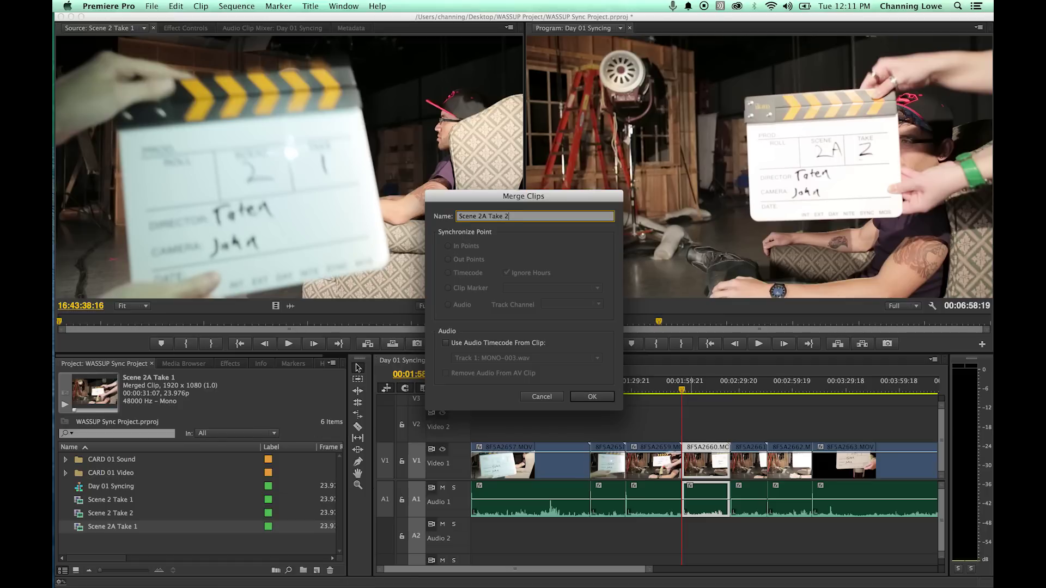
pyautogui.press('Return')
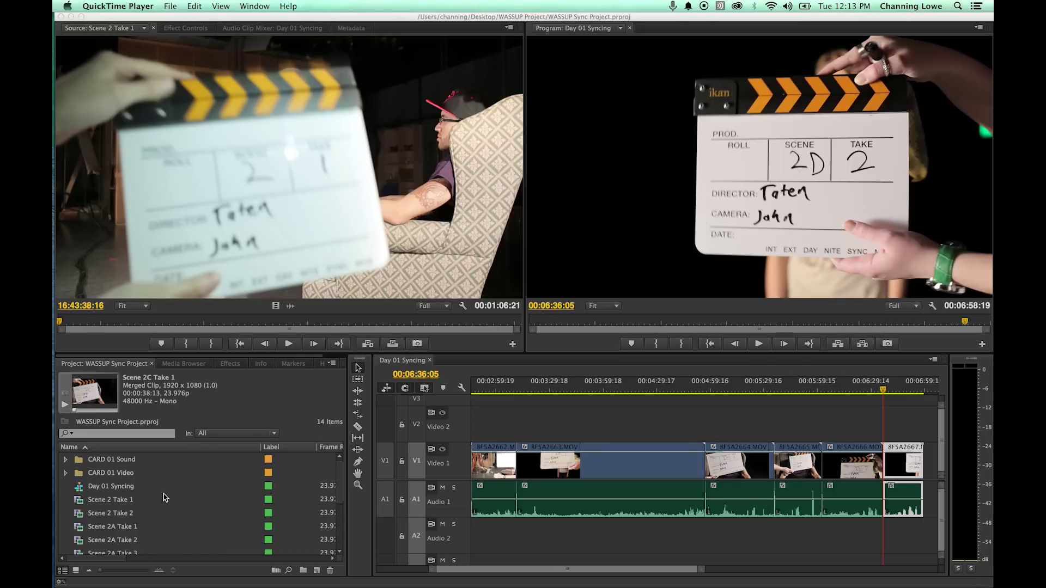
# - Review the list of merged scene and take clips in the project
pyautogui.scroll(-3, 159, 497)
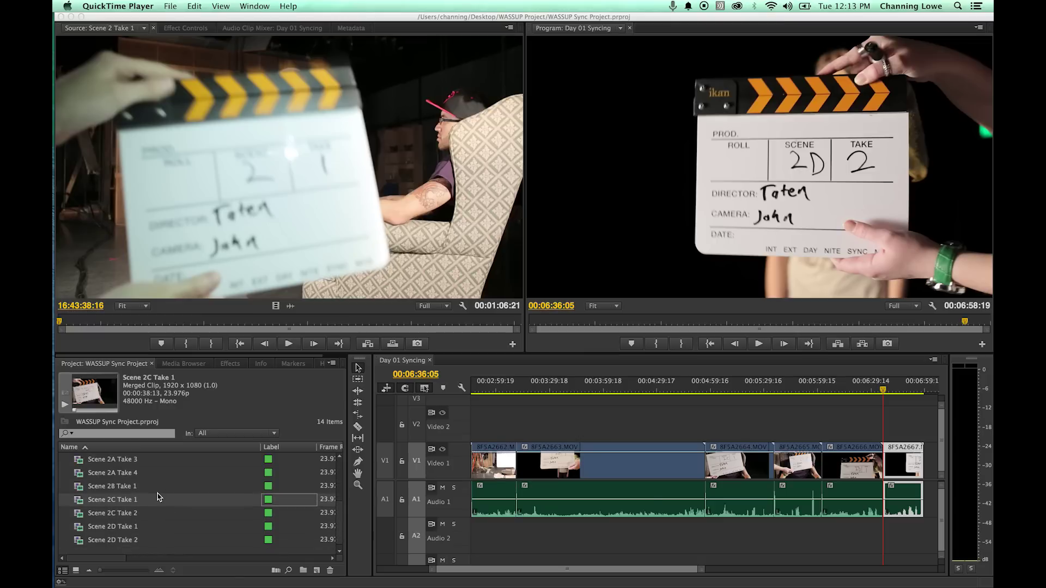
pyautogui.scroll(2, 135, 515)
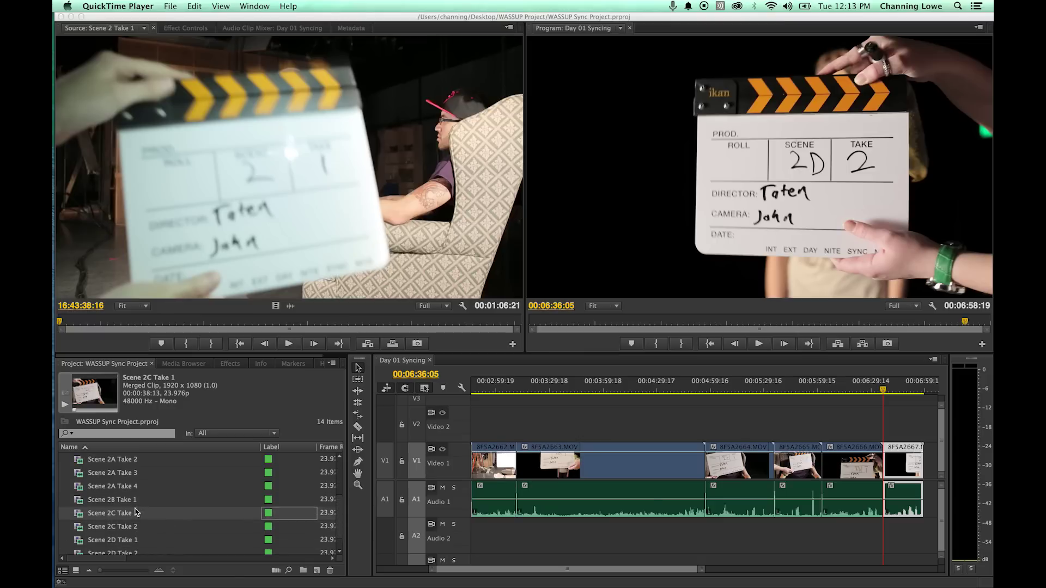
pyautogui.scroll(2, 135, 512)
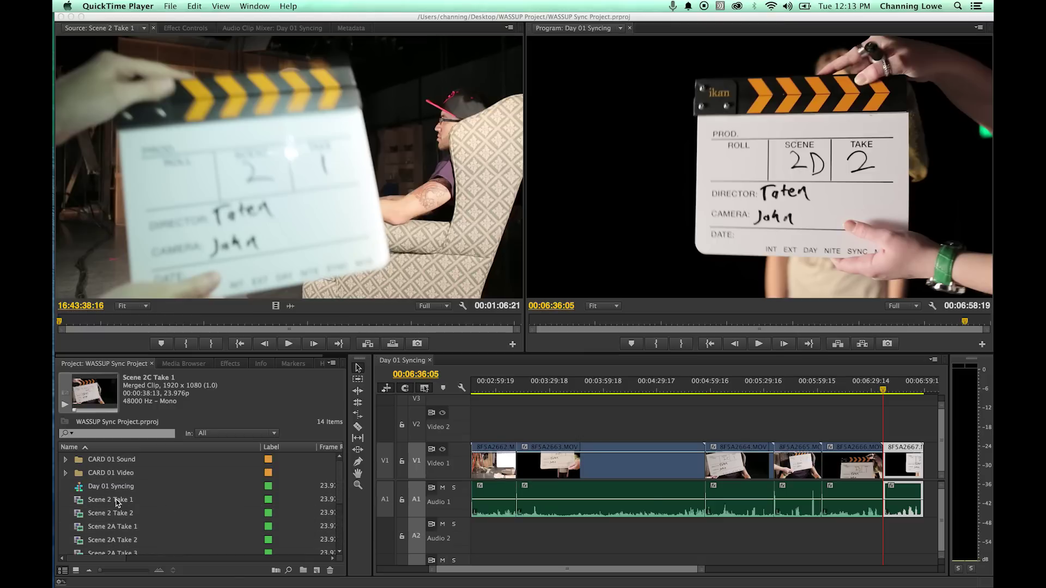
pyautogui.click(116, 502)
pyautogui.click(111, 502)
pyautogui.scroll(-2, 134, 512)
pyautogui.scroll(-2, 133, 513)
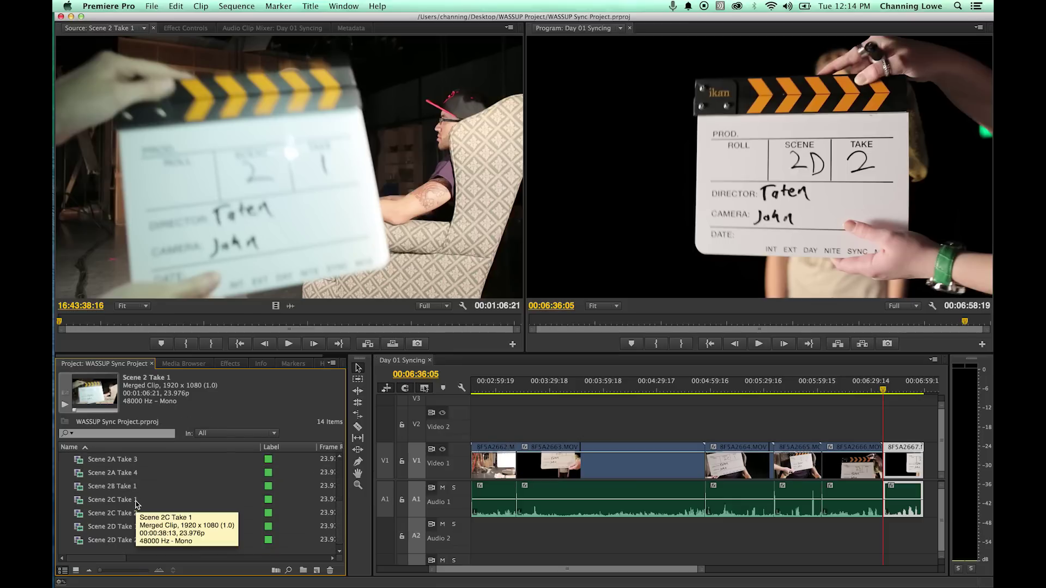
pyautogui.scroll(4, 125, 518)
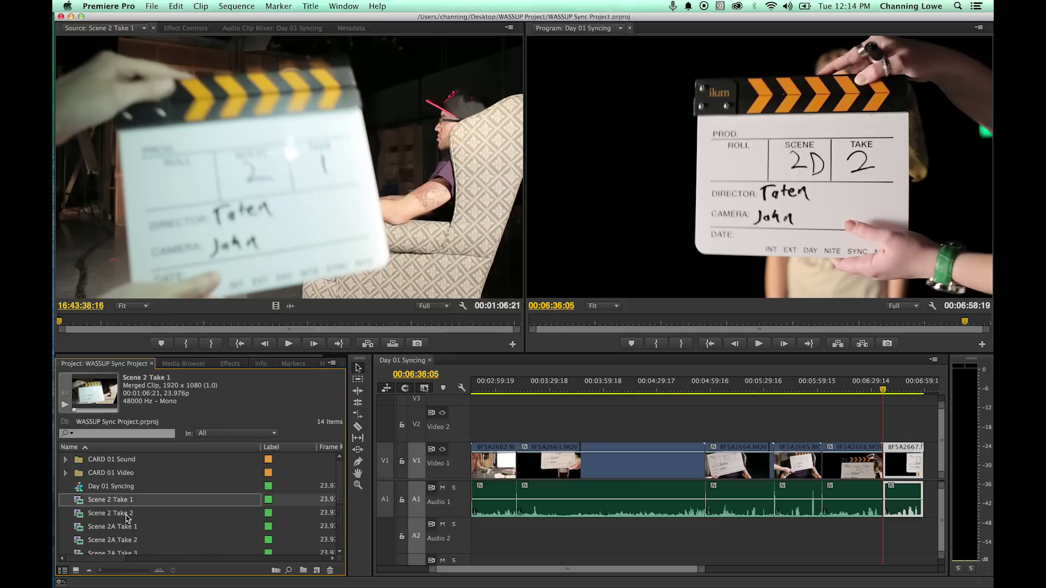
# - Gather all merged clips from Scene 2 Take 1 through Scene 2D Take 2 into a new bin named Scene 02
pyautogui.press('`')
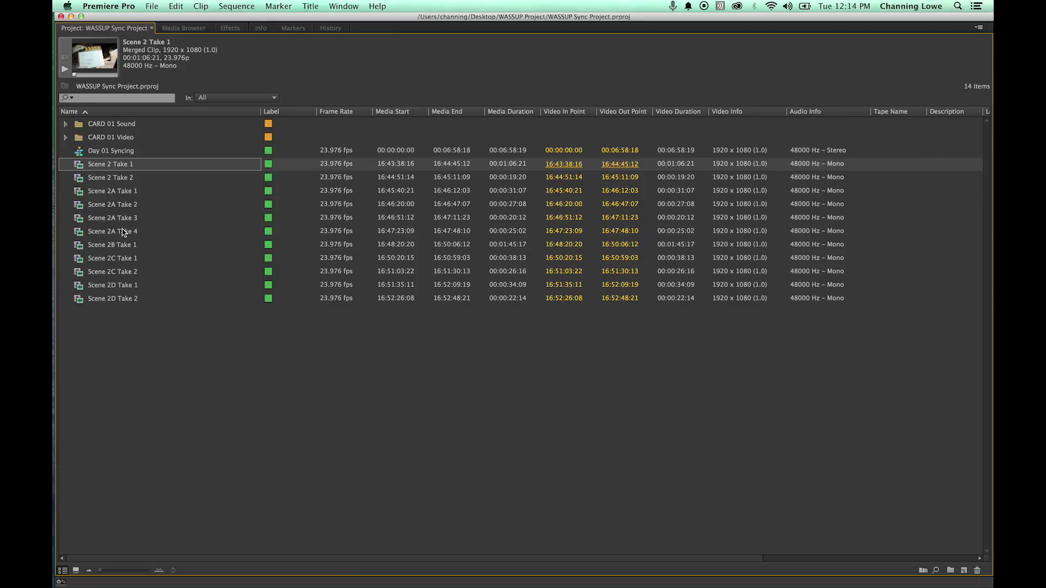
pyautogui.click(108, 322)
pyautogui.rightClick(107, 322)
pyautogui.press('Escape')
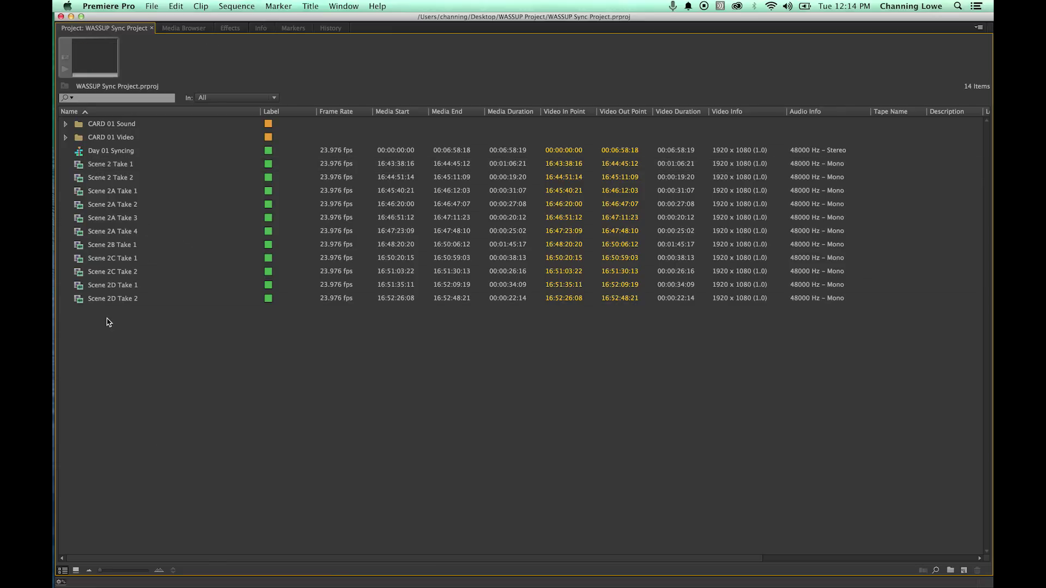
pyautogui.click(101, 164)
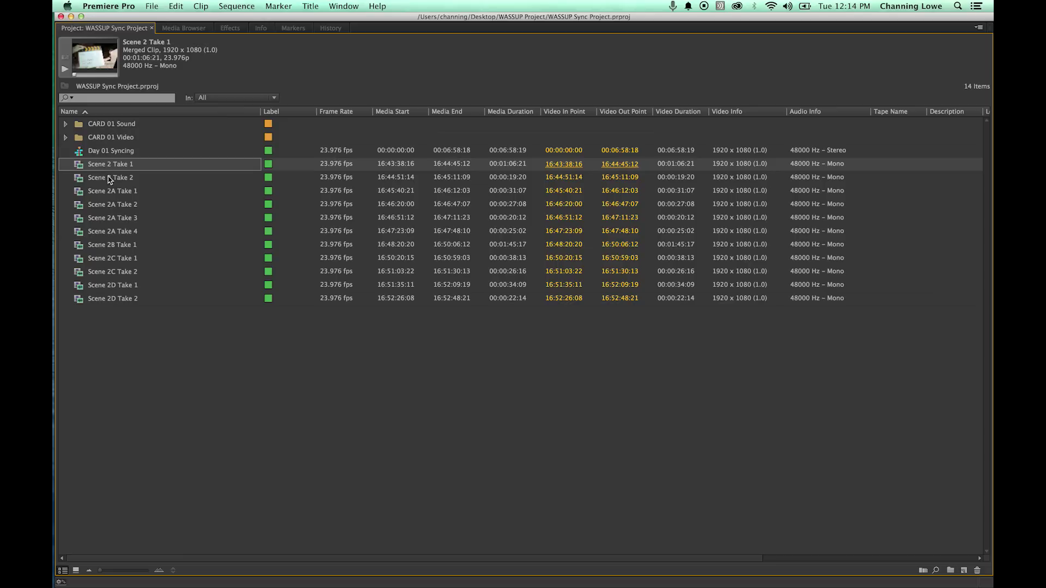
pyautogui.keyDown('shift'); pyautogui.click(117, 298); pyautogui.keyUp('shift')
pyautogui.moveTo(85, 166); pyautogui.dragTo(950, 570)
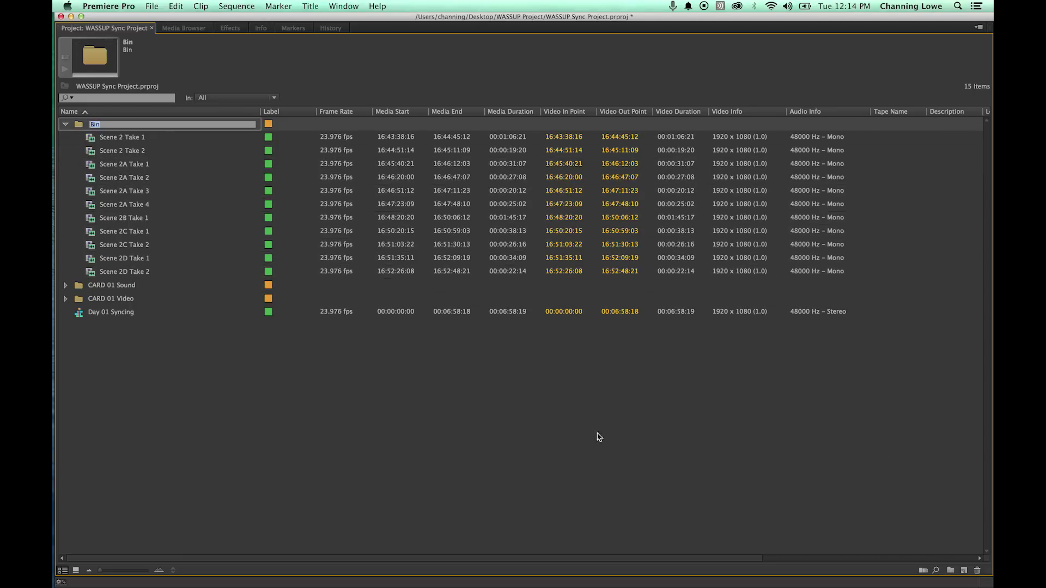
pyautogui.write('Scene 02')
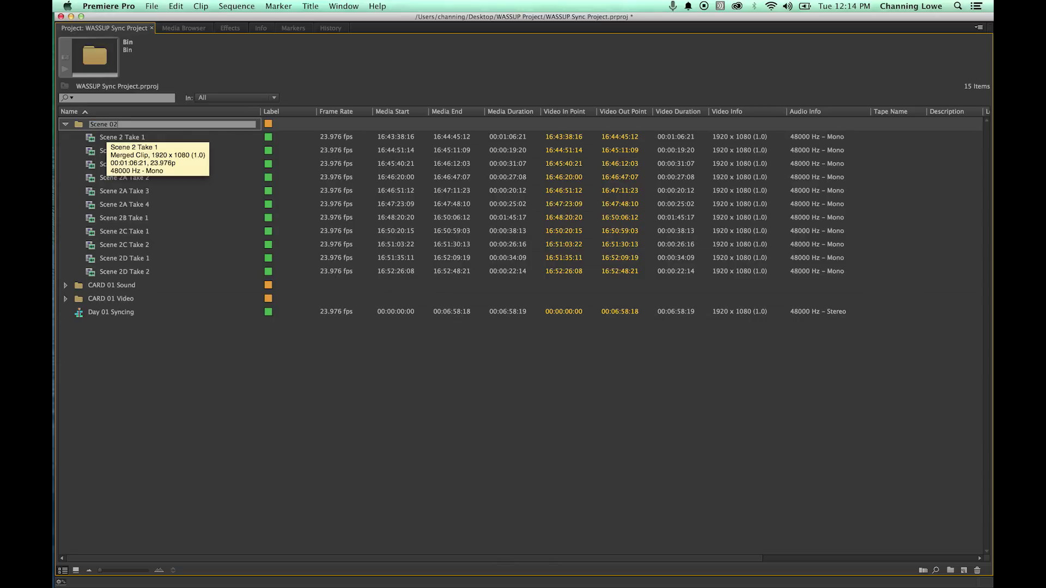
pyautogui.press('Tab')
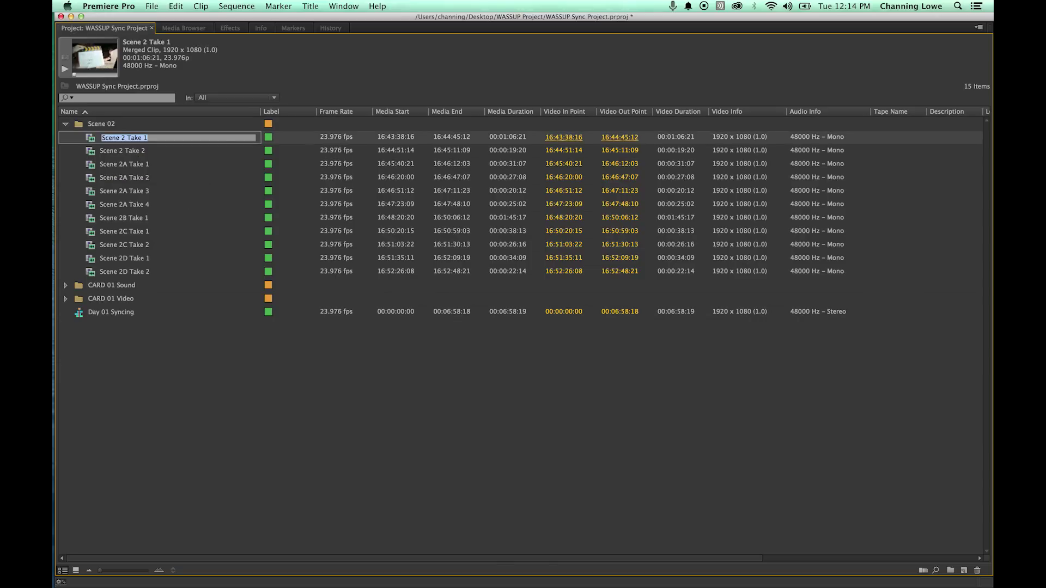
# - Rename the merged clips' bin to Scene 02 Synced and save the project
pyautogui.click(66, 124)
pyautogui.click(109, 126)
pyautogui.click(128, 128)
pyautogui.press('Right')
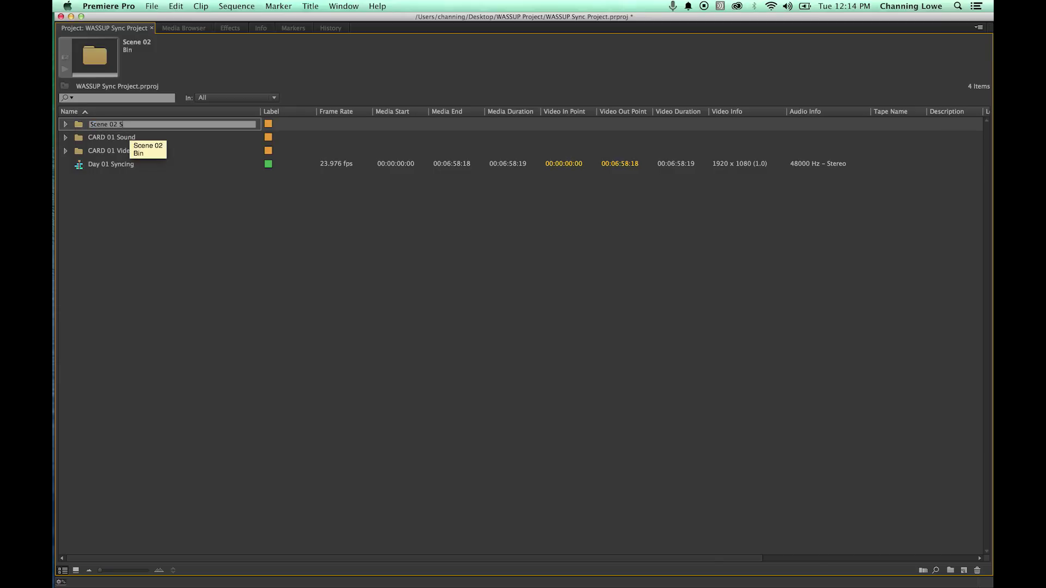
pyautogui.press('Tab')
pyautogui.press('Escape')
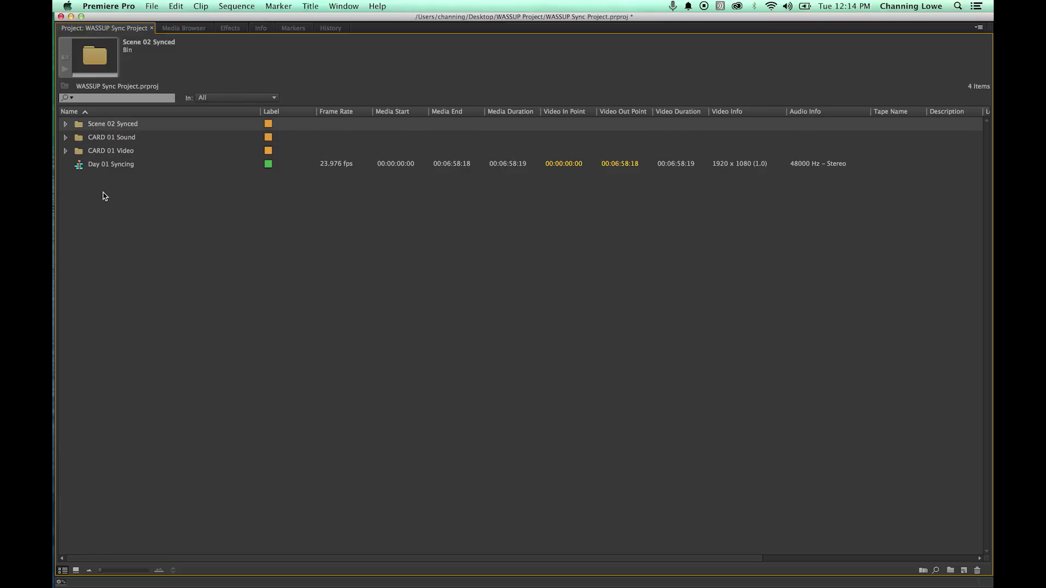
pyautogui.press('`')
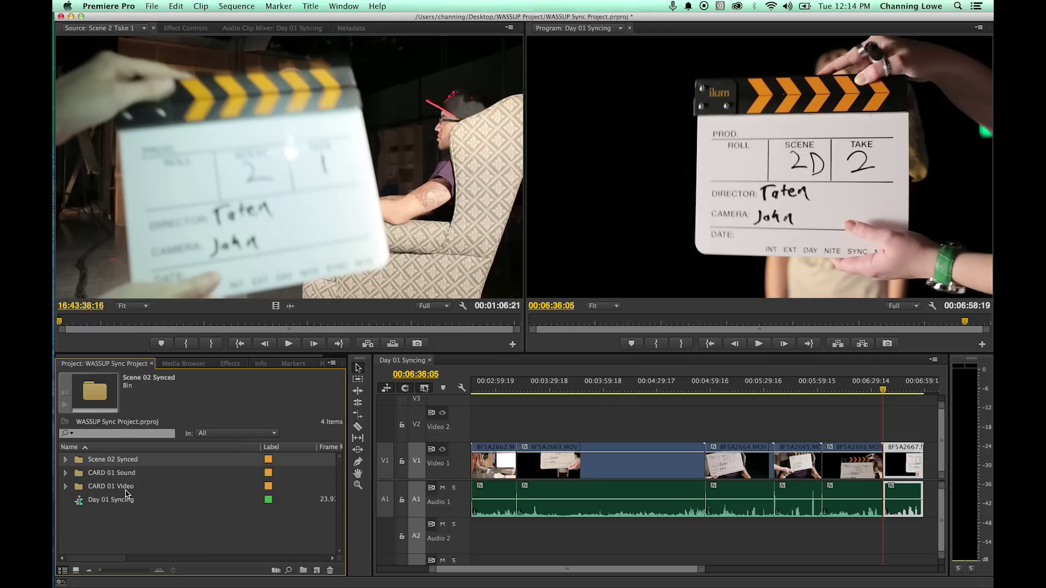
pyautogui.press('super+s')
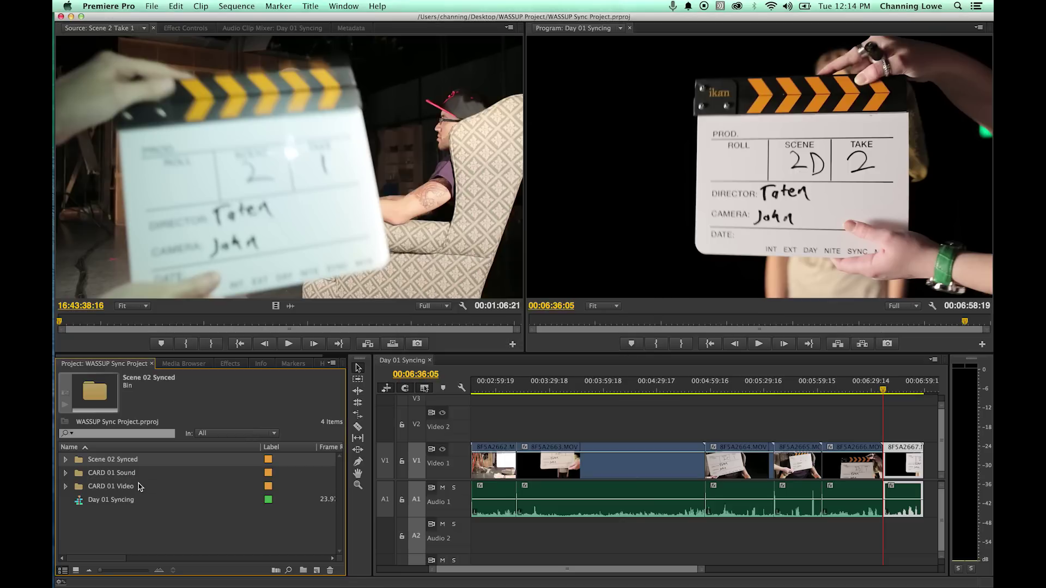
# - Create a new sequence from the merged clip Scene 2 Take 1 in the Scene 02 Synced bin
pyautogui.click(65, 459)
pyautogui.moveTo(94, 474); pyautogui.dragTo(319, 570)
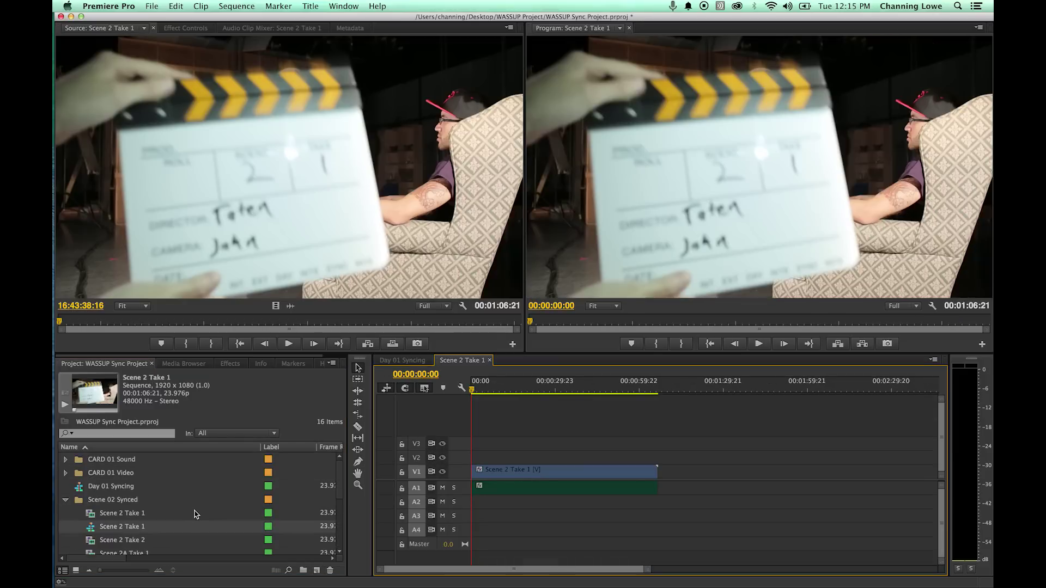
# - Rename the new sequence in the Scene 02 Synced bin as SCENE 02 EDIT
pyautogui.click(93, 528)
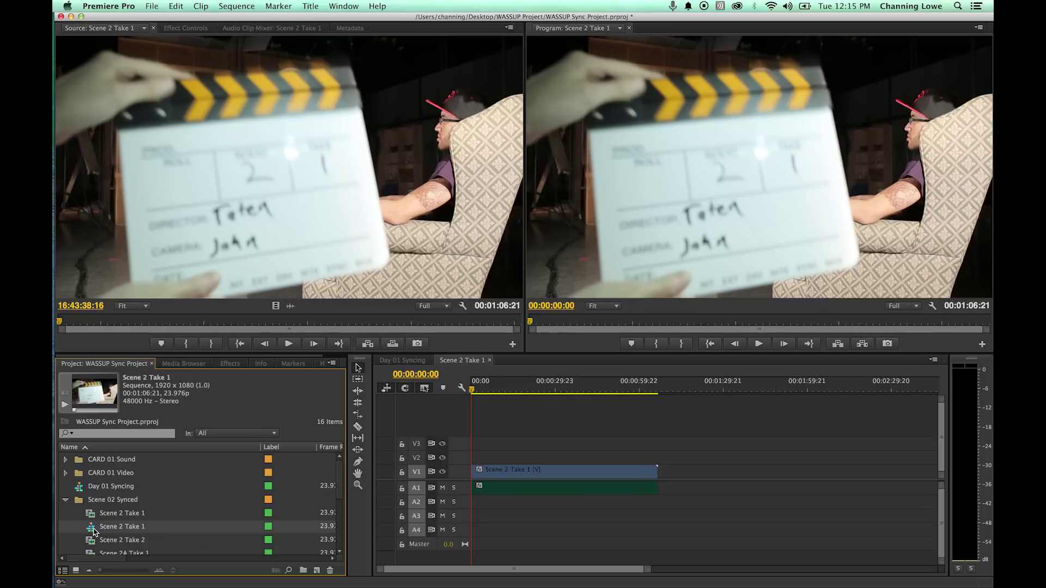
pyautogui.press('Return')
pyautogui.write('SCENE 02 EDIT')
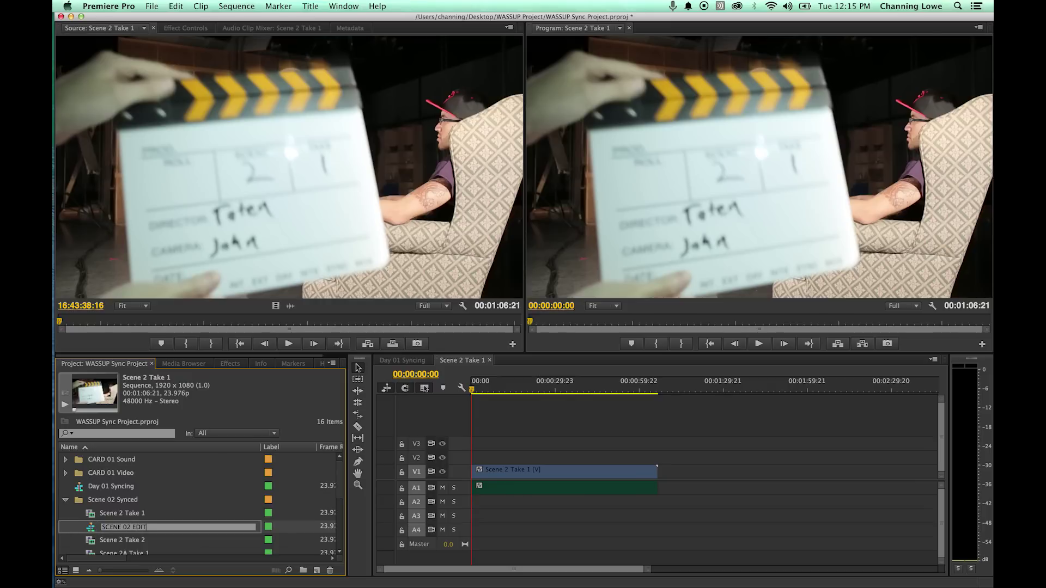
pyautogui.press('Return')
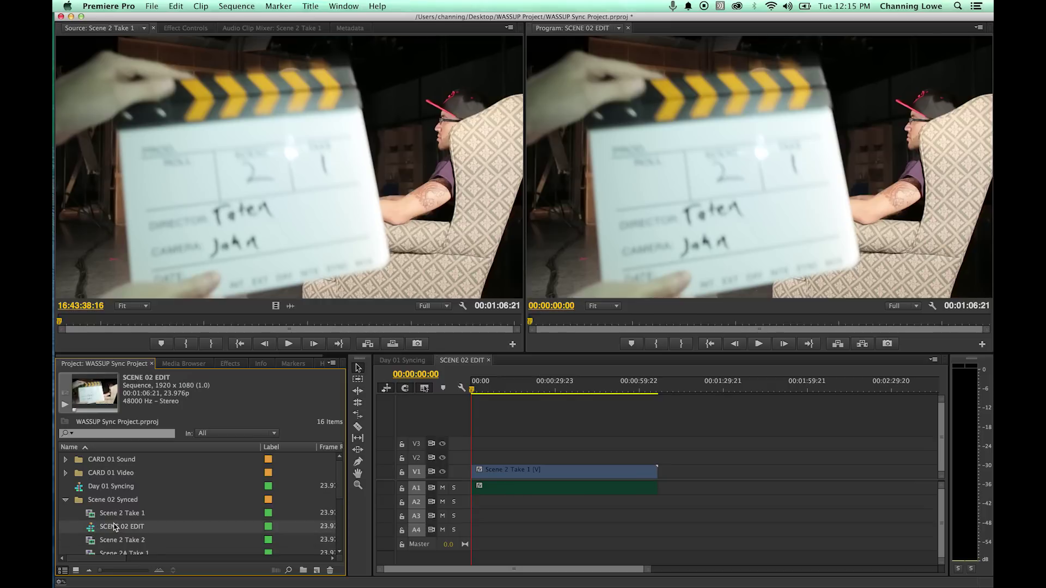
# - Empty the SCENE 02 EDIT sequence by deleting the Scene 2 Take 1 video and audio, and collapse the Scene 02 Synced bin
pyautogui.moveTo(494, 432); pyautogui.dragTo(544, 508)
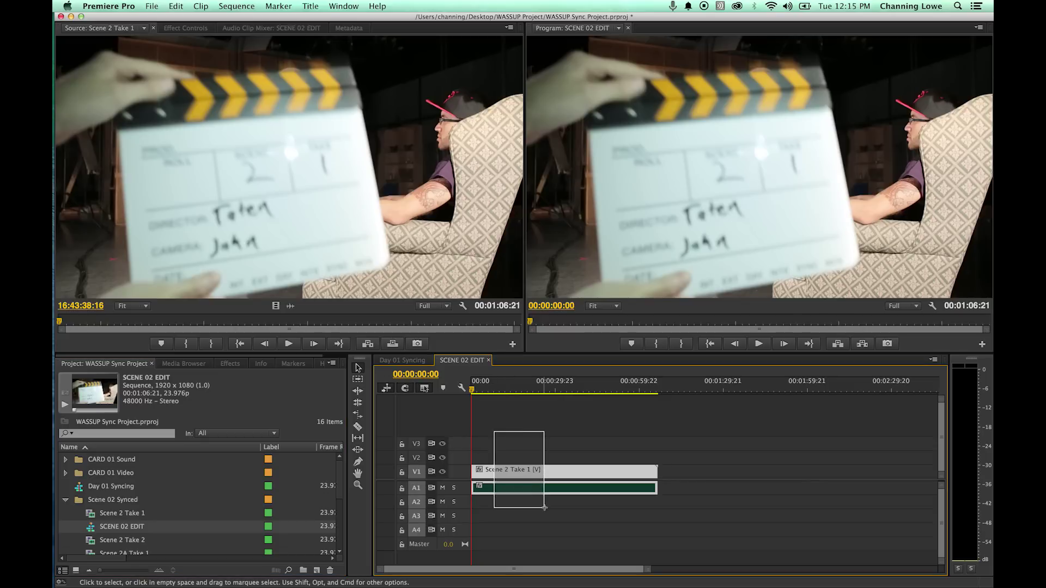
pyautogui.press('Delete')
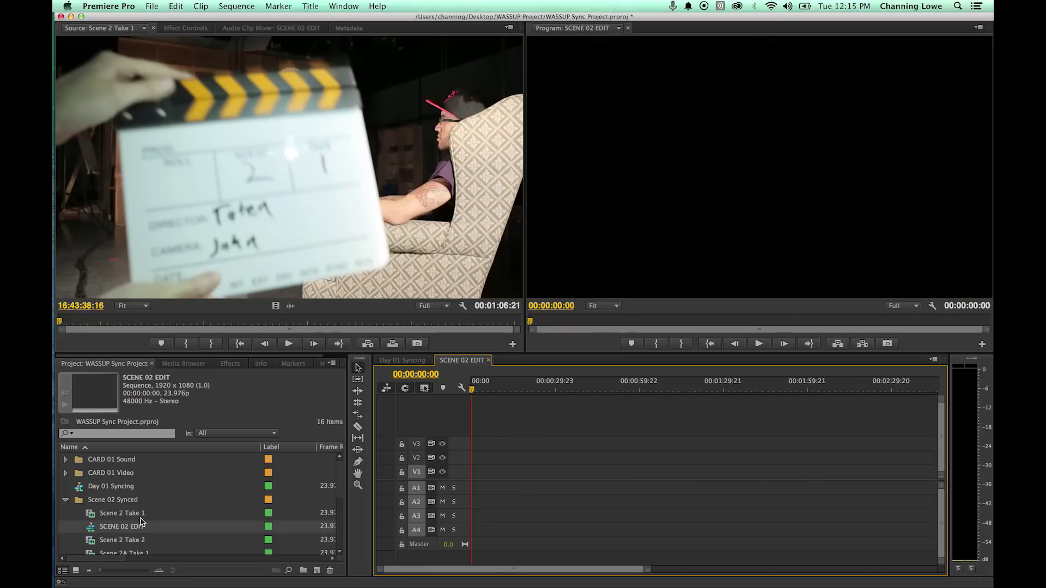
pyautogui.click(66, 500)
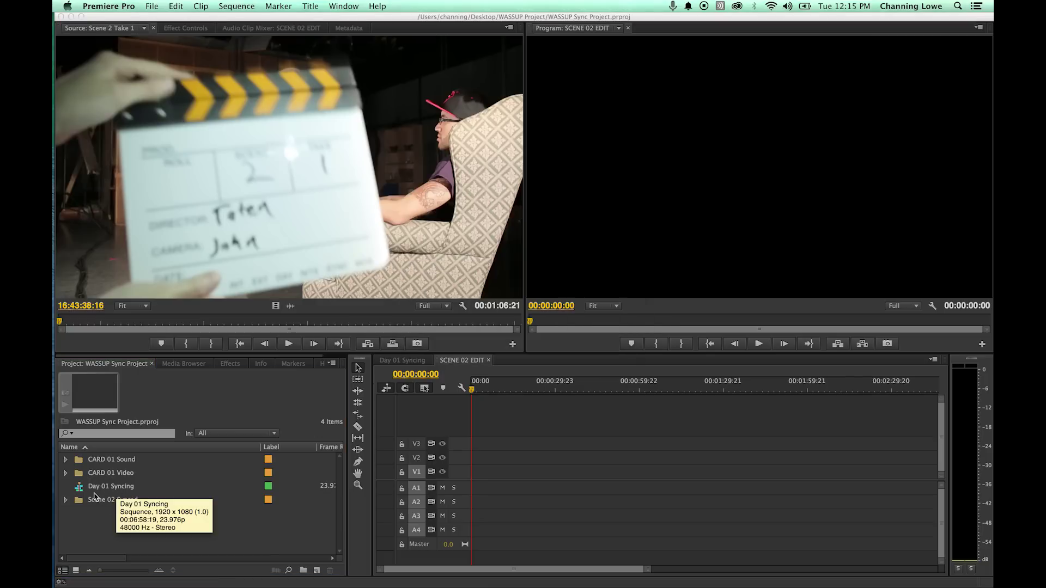
pyautogui.rightClick(120, 533)
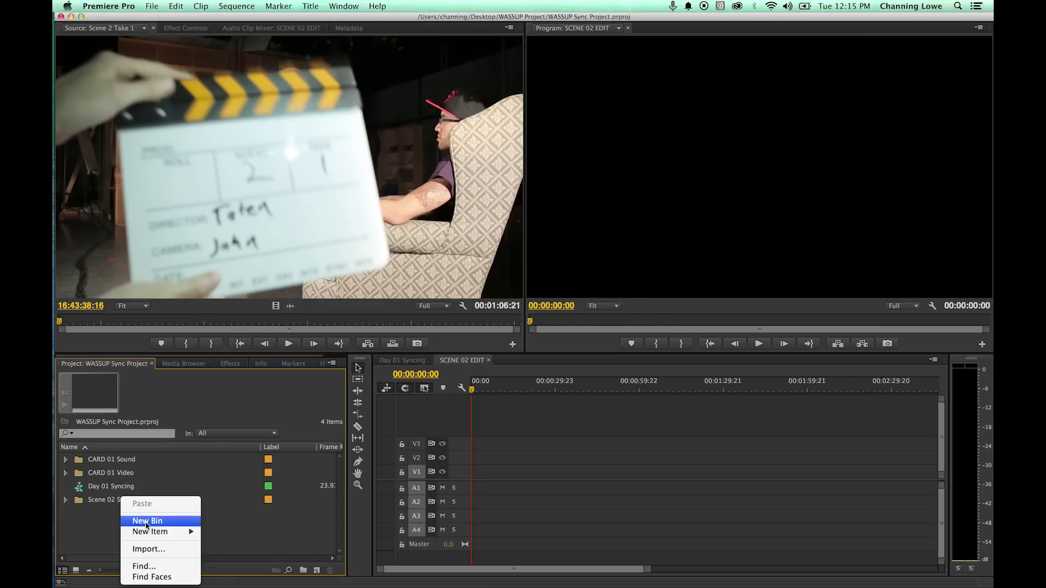
pyautogui.click(82, 489)
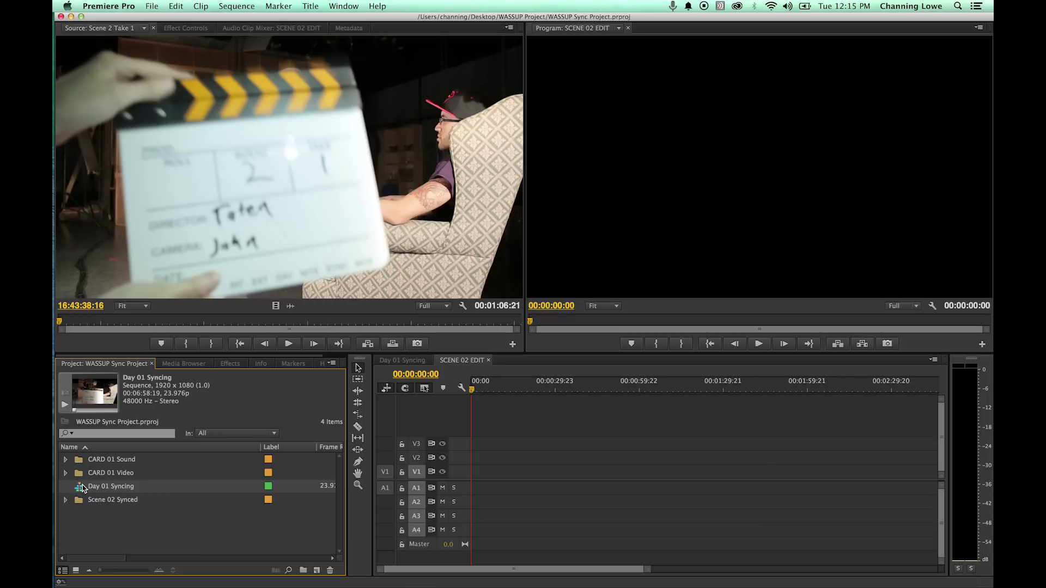
pyautogui.click(97, 509)
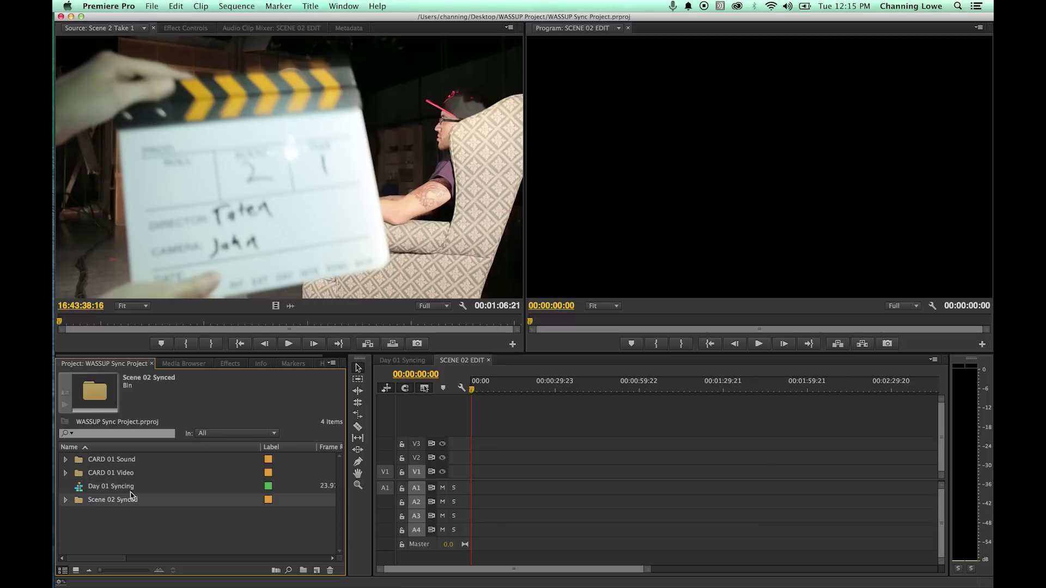
pyautogui.moveTo(151, 492); pyautogui.dragTo(83, 468)
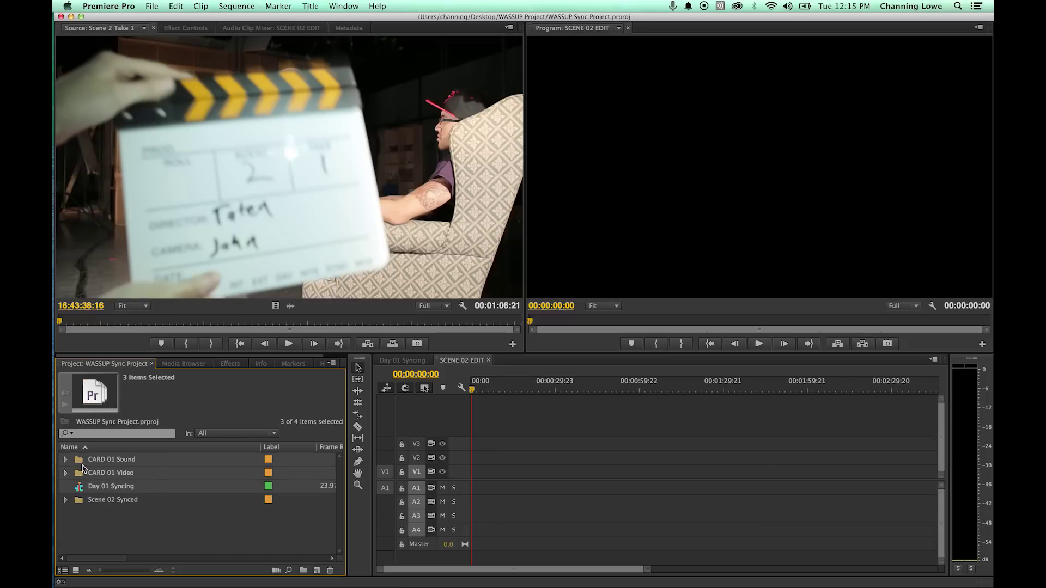
pyautogui.press('Delete')
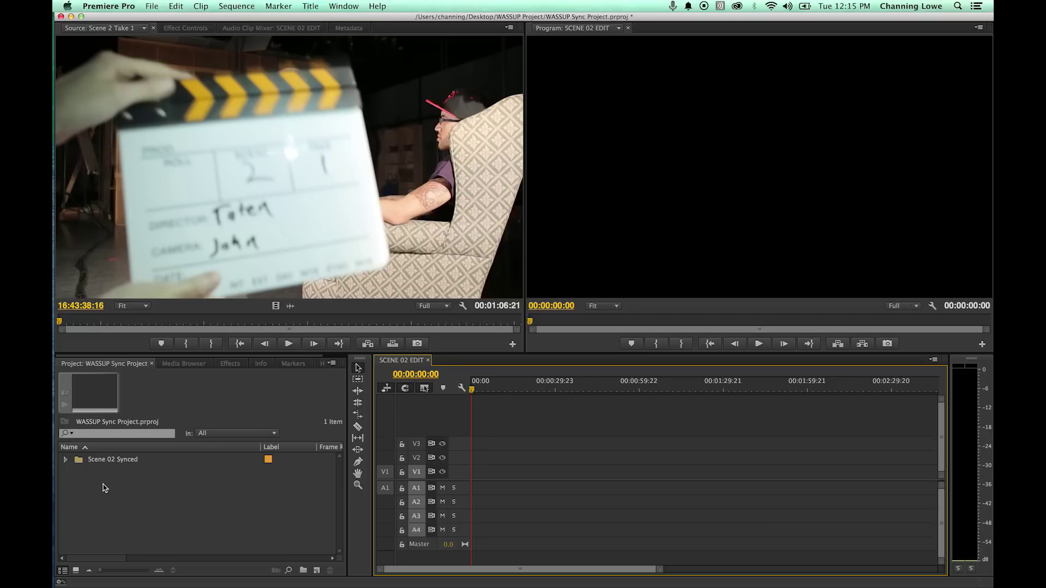
pyautogui.click(145, 526)
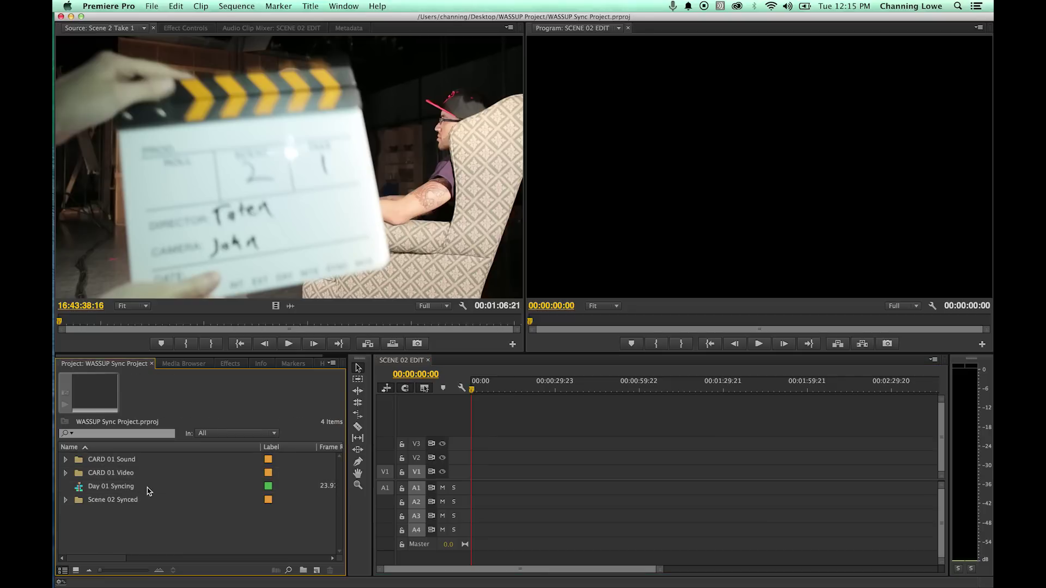
# - Save the project, and delete the CARD 01 Sound bin, CARD 01 Video bin and Day 01 Syncing sequence from it
pyautogui.moveTo(146, 490)
pyautogui.press('super+s')
pyautogui.moveTo(149, 488); pyautogui.dragTo(92, 464)
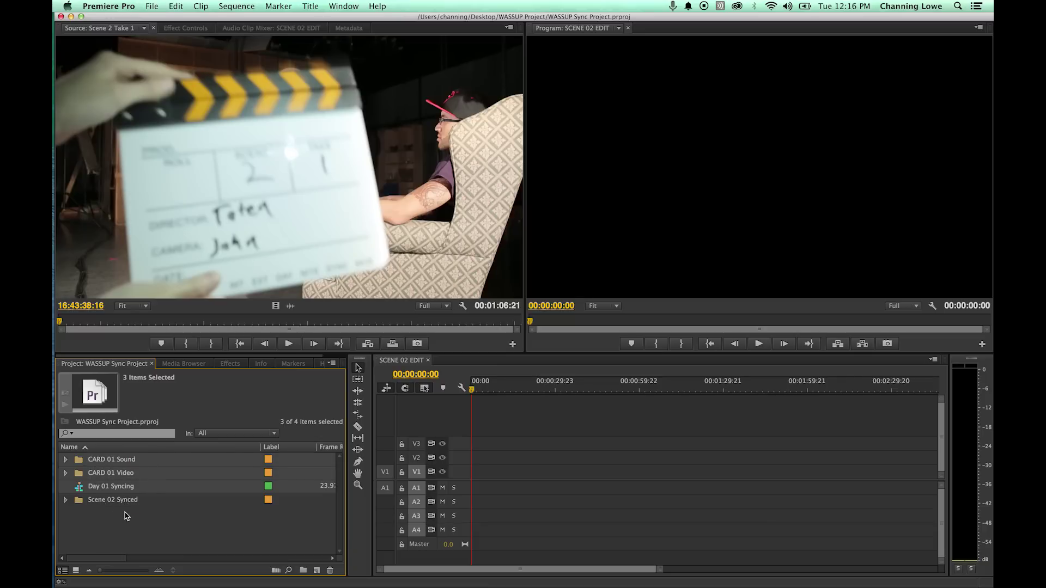
pyautogui.press('Delete')
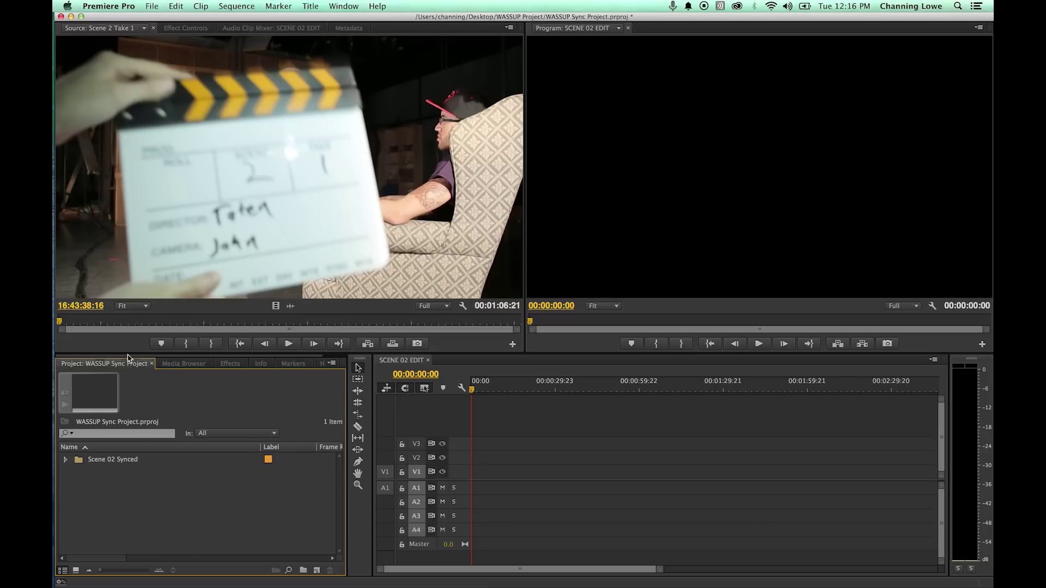
# - Save the reduced project under the new name DAY 01 SYNC in the WASSUP Project folder
pyautogui.click(152, 6)
pyautogui.click(181, 102)
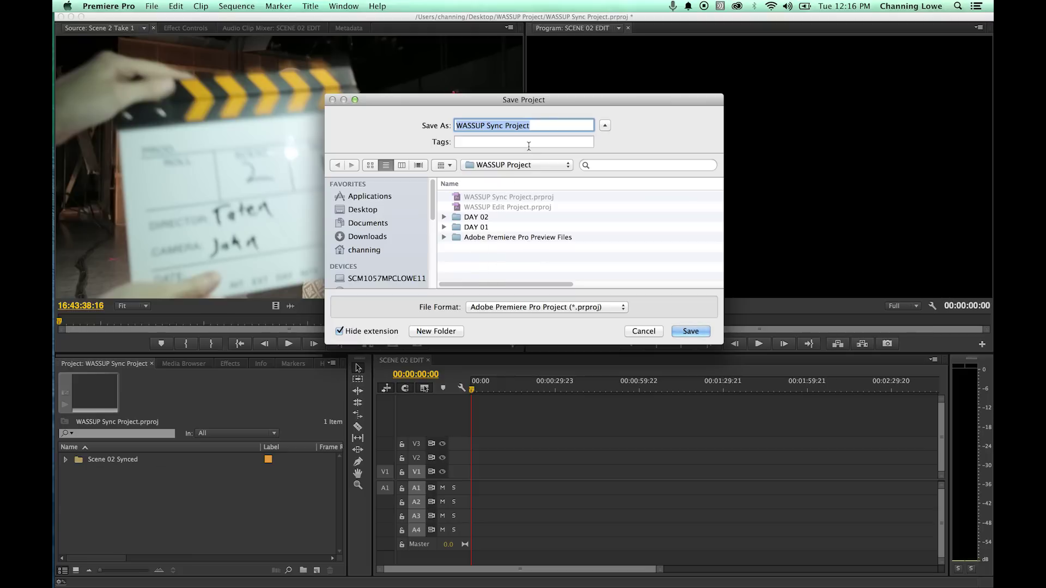
pyautogui.write('DAY 01 SYNC')
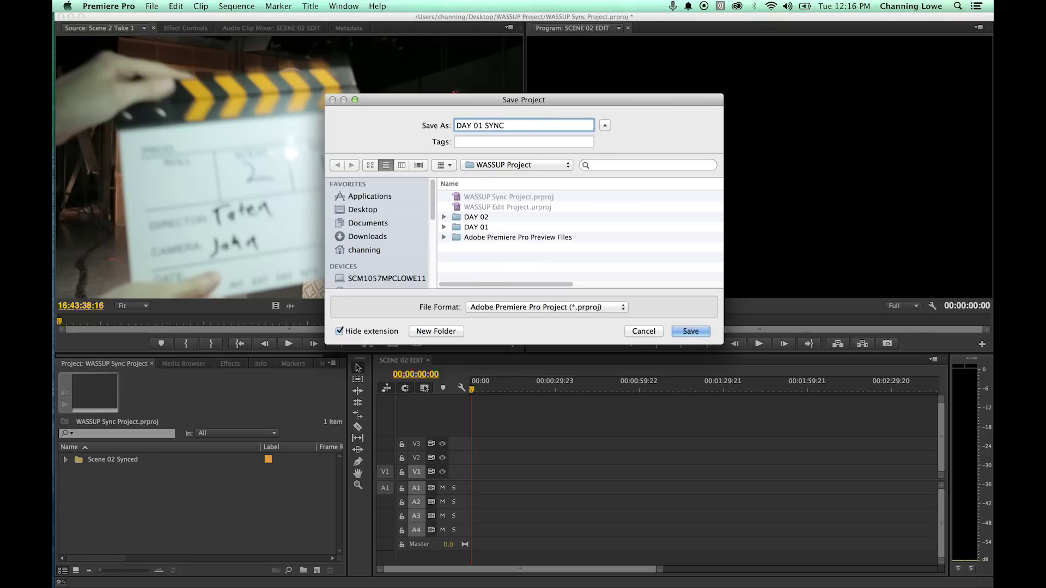
pyautogui.press('Return')
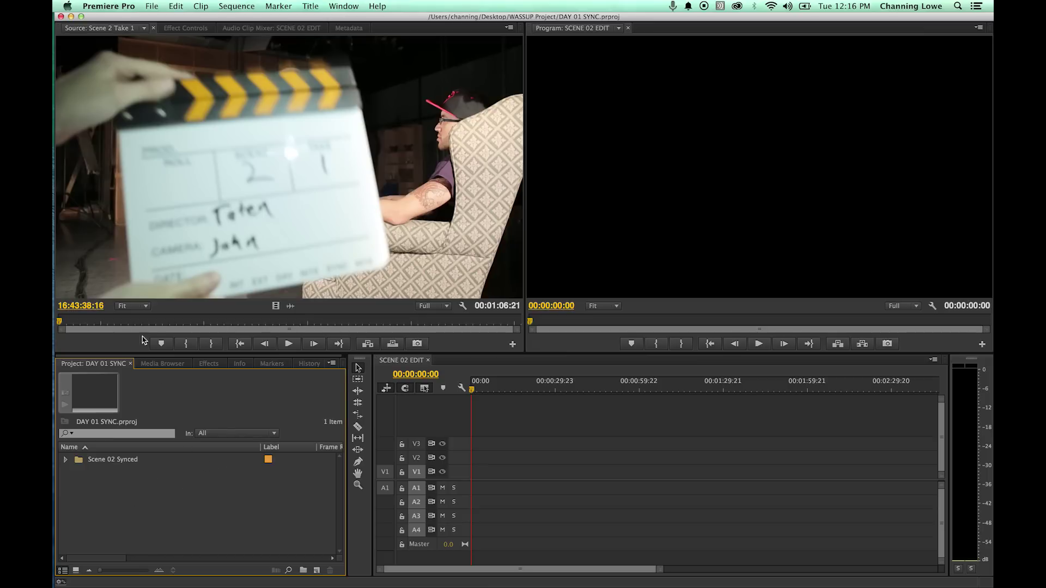
# - Open the project WASSUP Edit Project.prproj from the WASSUP Project folder
pyautogui.click(152, 6)
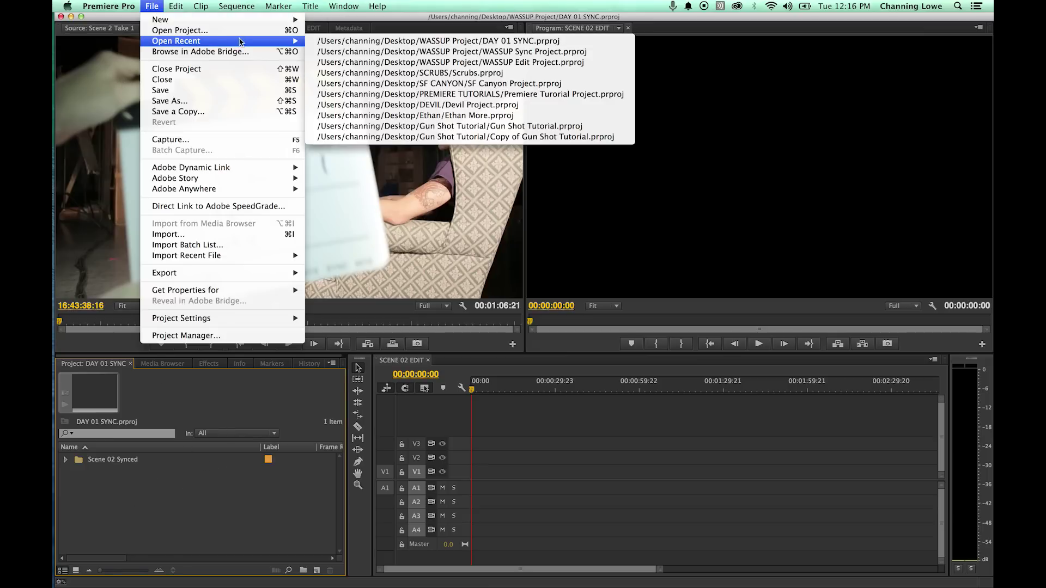
pyautogui.click(214, 30)
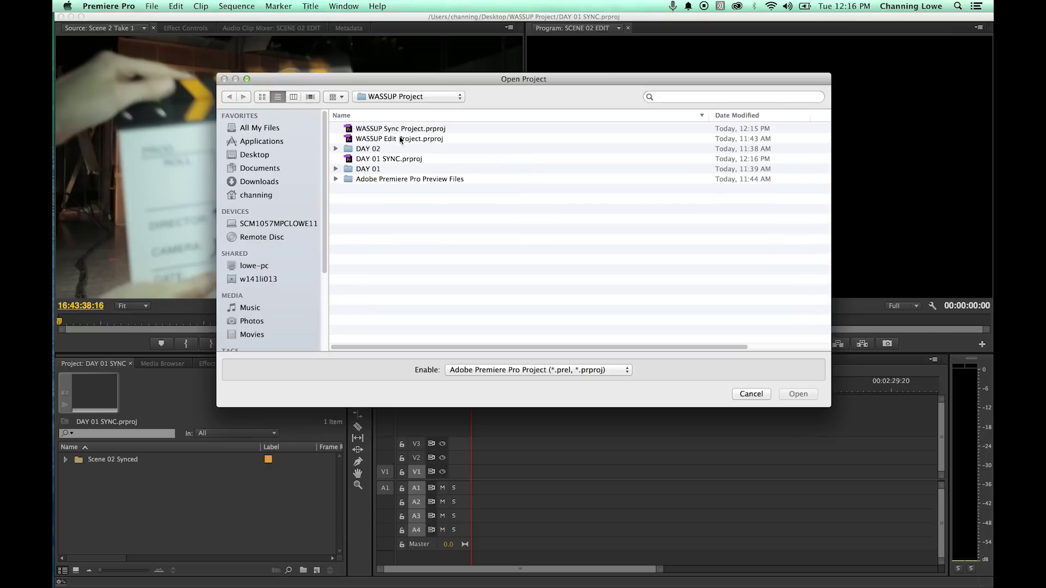
pyautogui.doubleClick(398, 138)
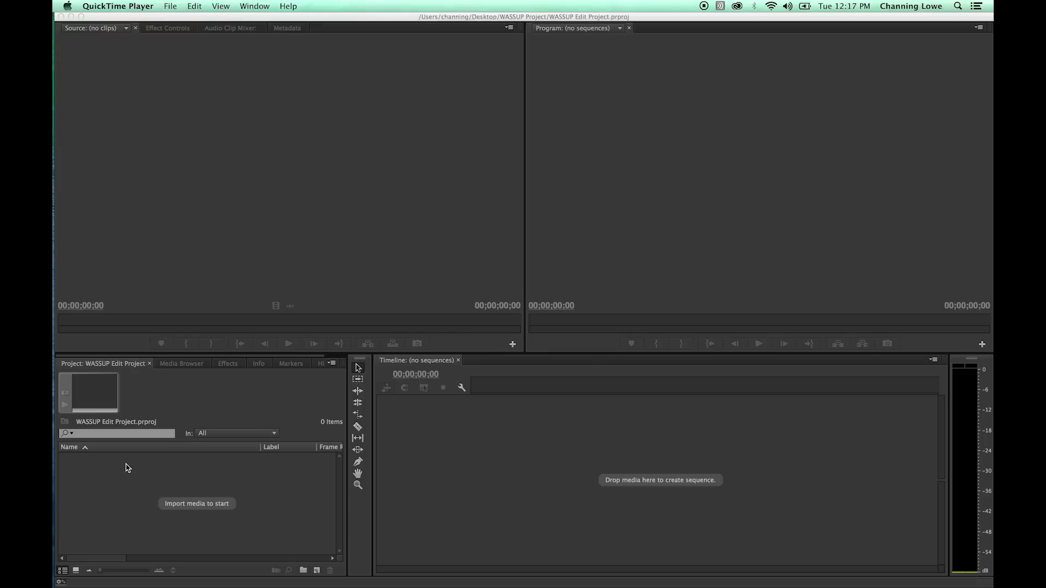
# - Import the entire DAY 01 SYNC.prproj project into the open edit project
pyautogui.doubleClick(150, 485)
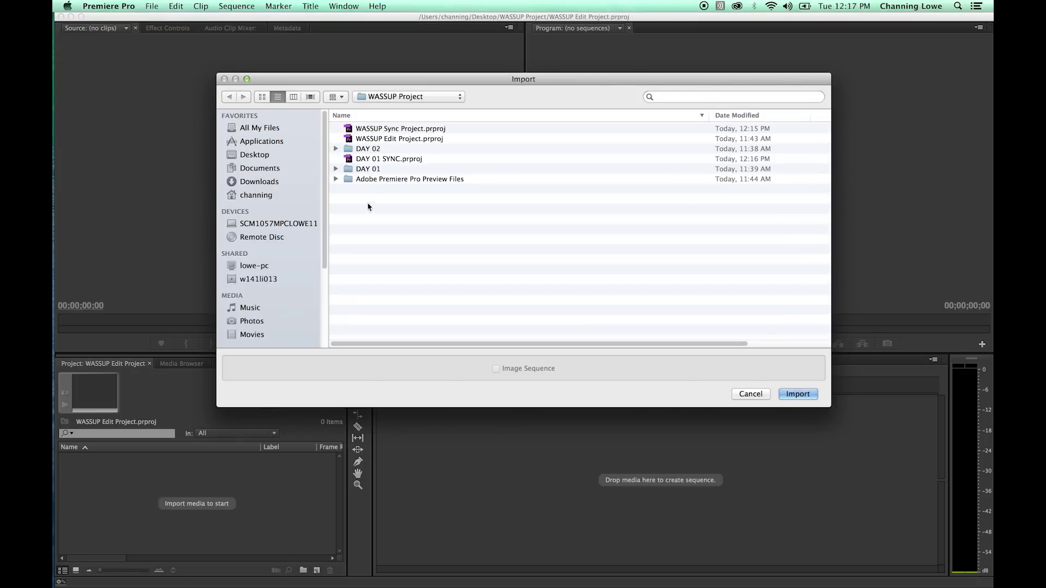
pyautogui.click(369, 159)
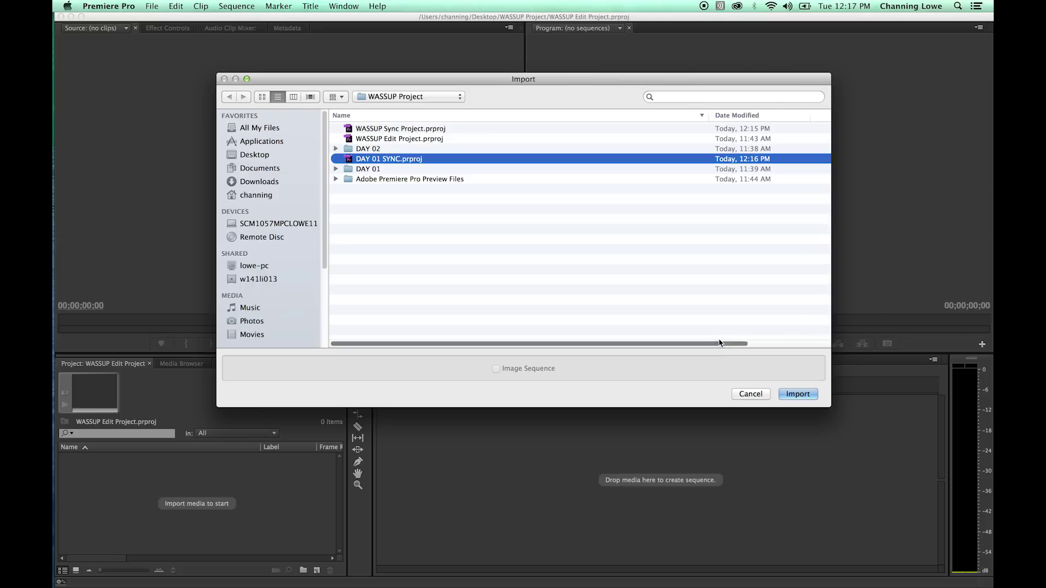
pyautogui.click(801, 394)
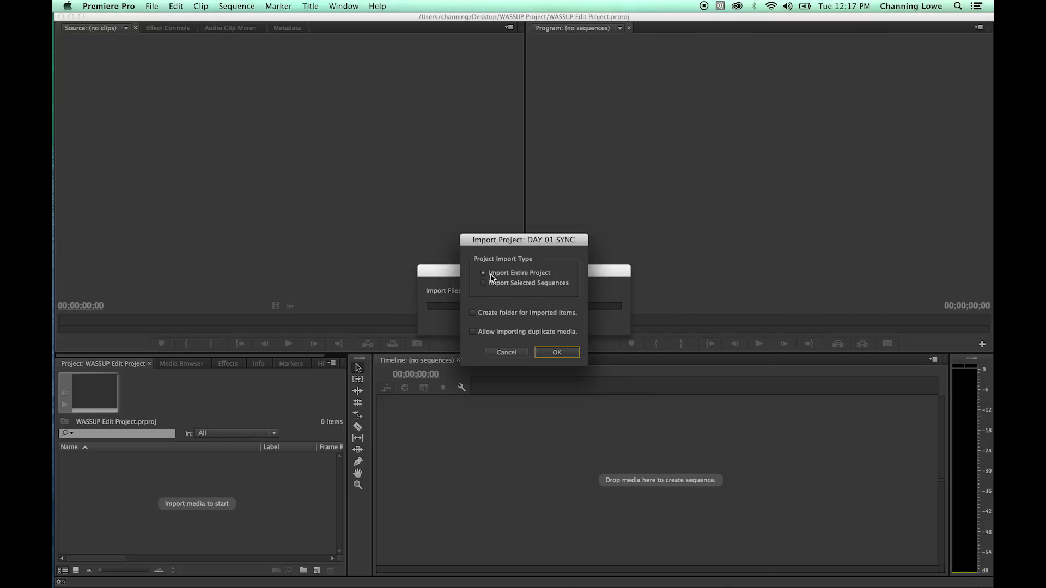
pyautogui.click(554, 353)
# - Examine the sequence and merged clips contained in the imported Scene 02 Synced bin
pyautogui.click(66, 461)
pyautogui.click(66, 460)
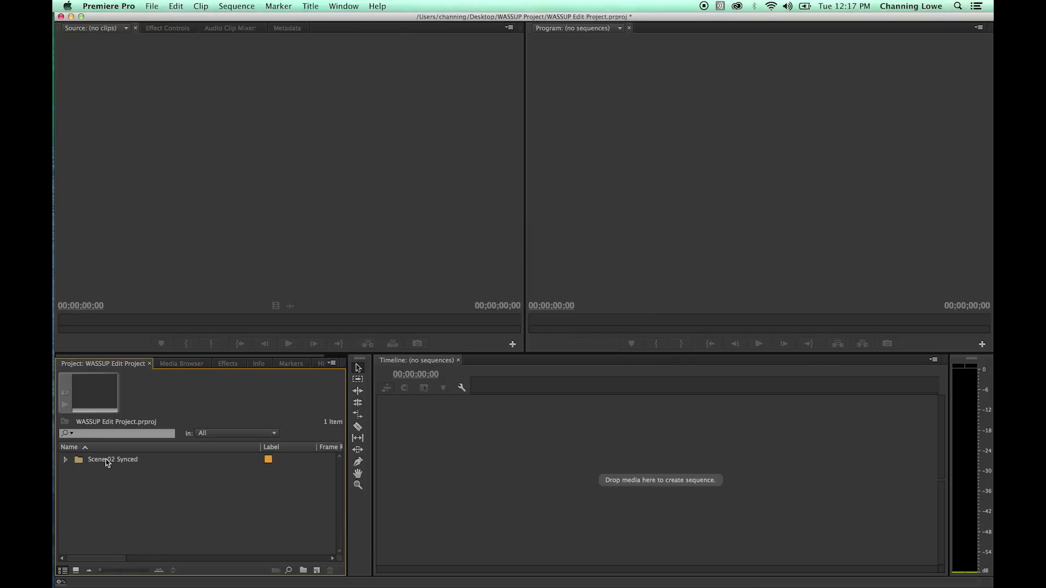
pyautogui.click(65, 460)
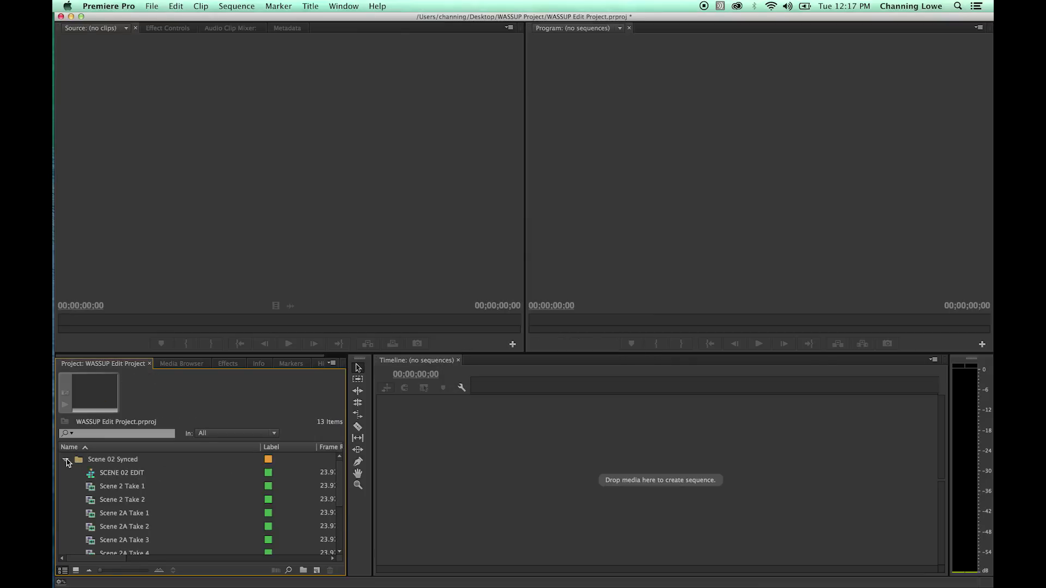
pyautogui.click(107, 478)
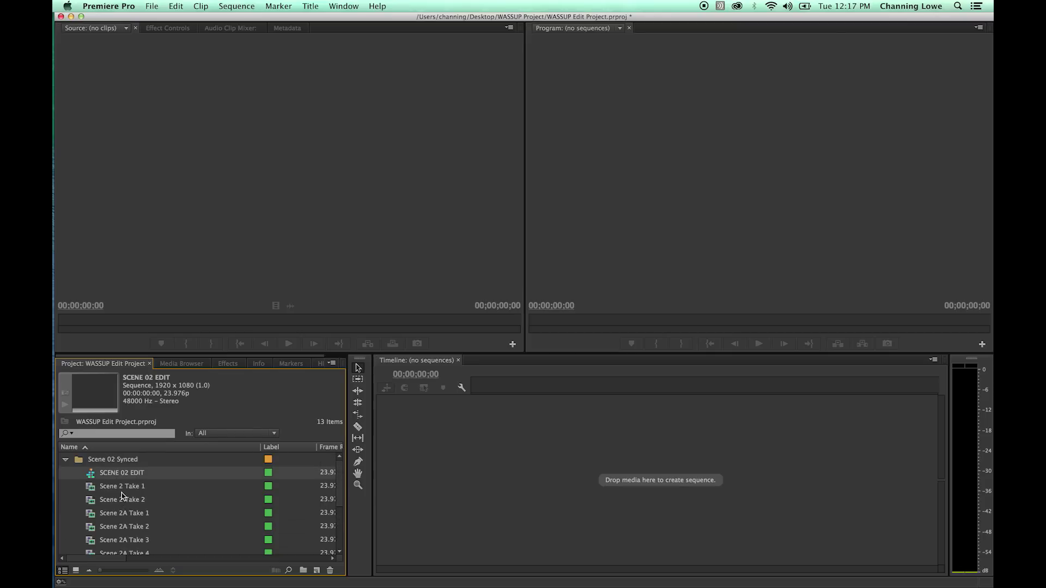
pyautogui.scroll(-3, 116, 494)
pyautogui.scroll(3, 116, 493)
pyautogui.click(66, 461)
pyautogui.click(65, 459)
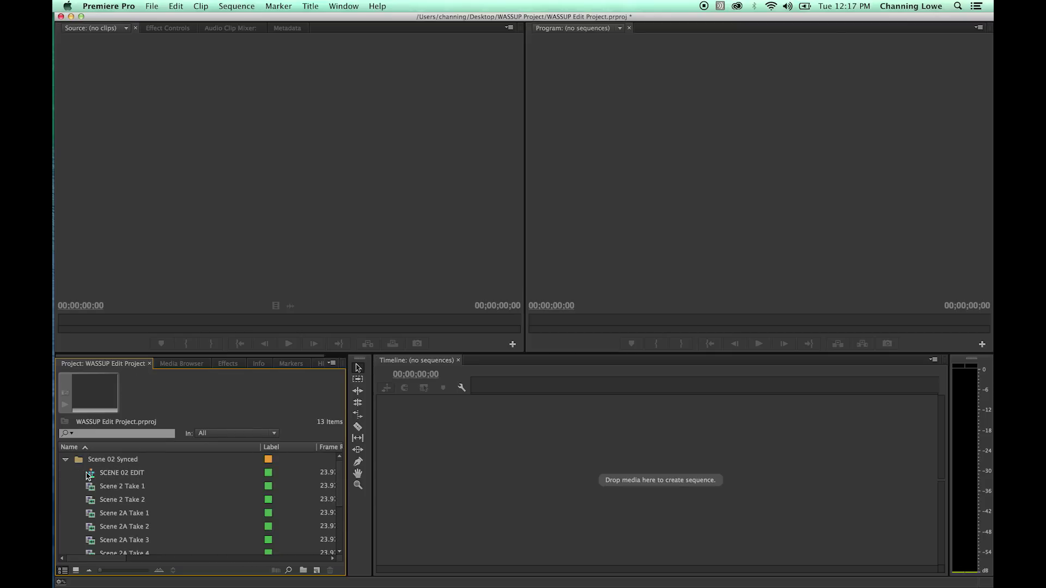
# - Open the SCENE 02 EDIT sequence in the timeline and load the merged clip Scene 2 Take 1 as the source clip
pyautogui.doubleClick(93, 474)
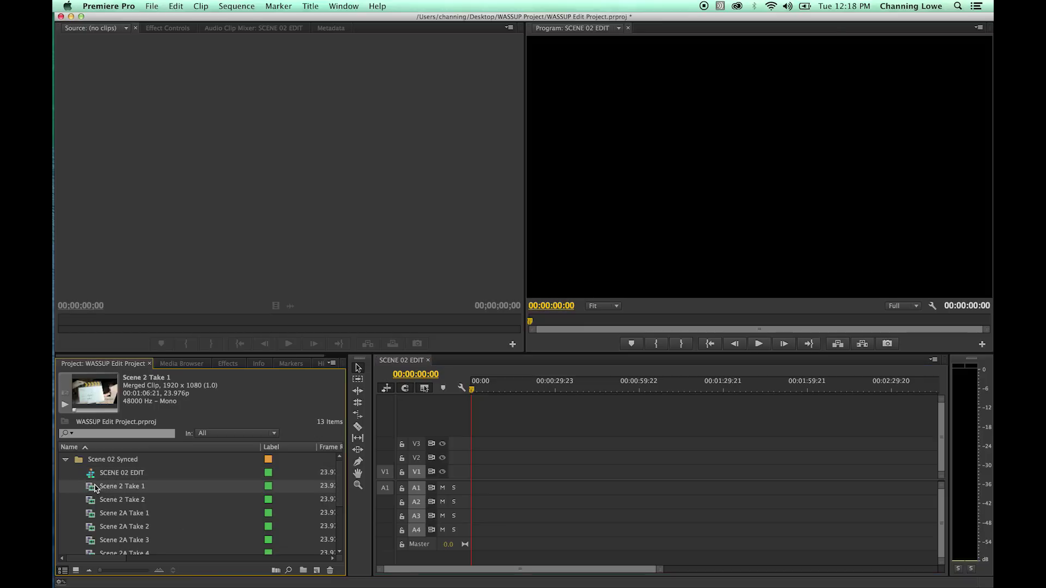
pyautogui.doubleClick(101, 487)
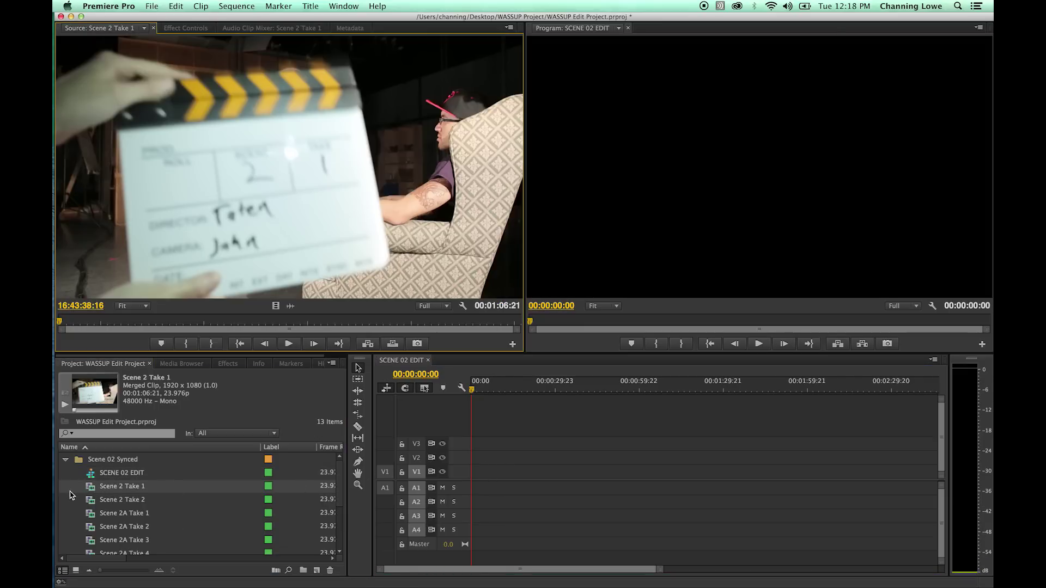
pyautogui.click(66, 460)
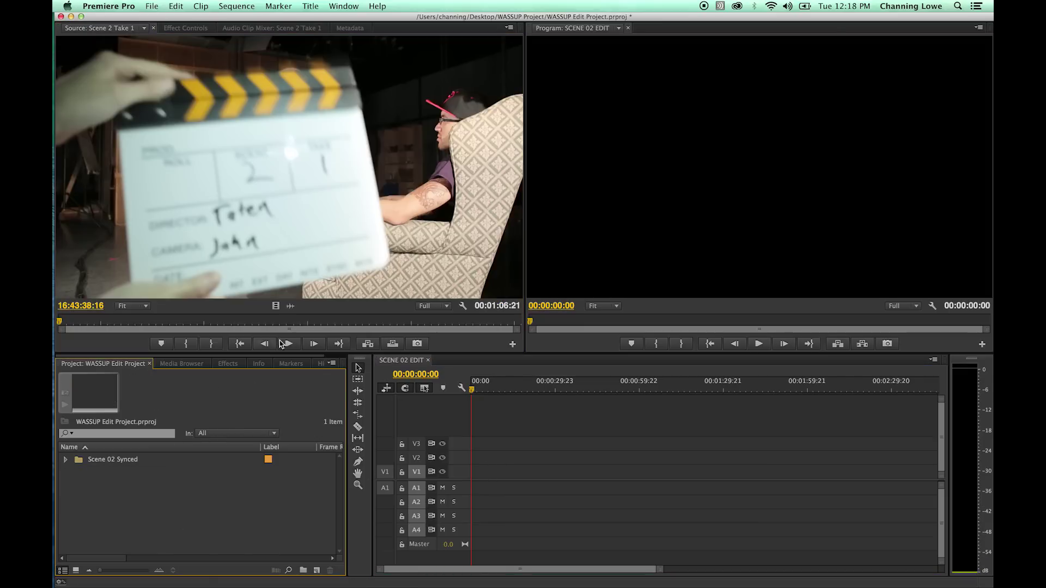
# - Save the edit project with the imported Scene 02 Synced bin
pyautogui.click(152, 6)
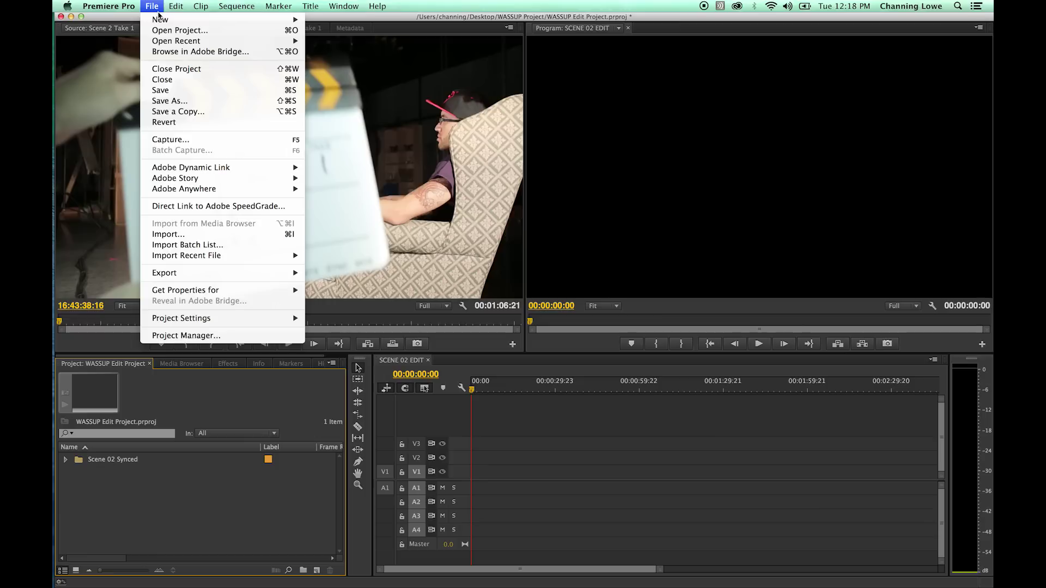
pyautogui.click(134, 447)
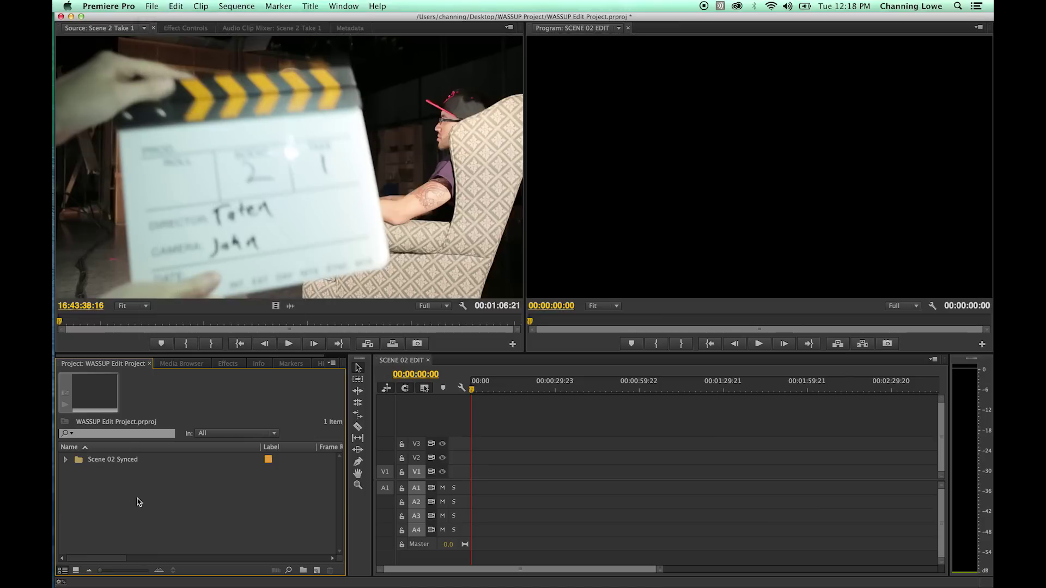
pyautogui.press('super+s')
# - Open the recent project WASSUP Sync Project.prproj from the WASSUP Project folder
pyautogui.click(152, 6)
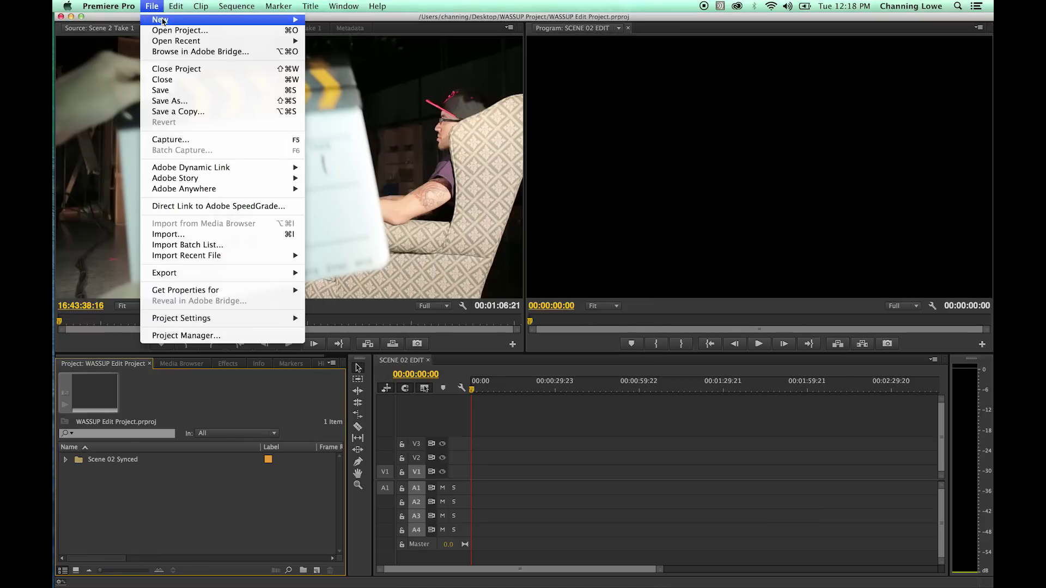
pyautogui.moveTo(175, 42)
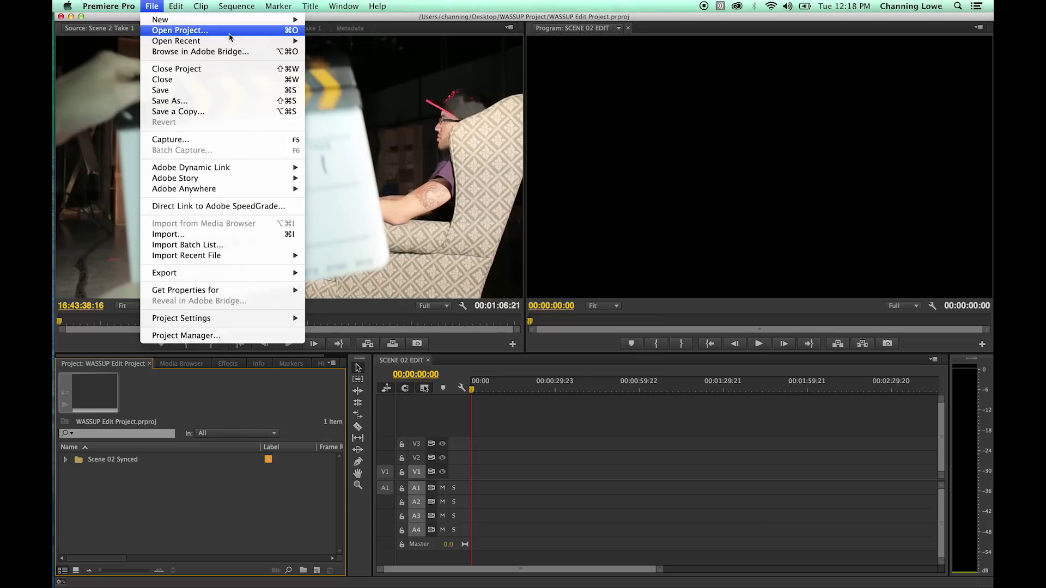
pyautogui.moveTo(245, 42)
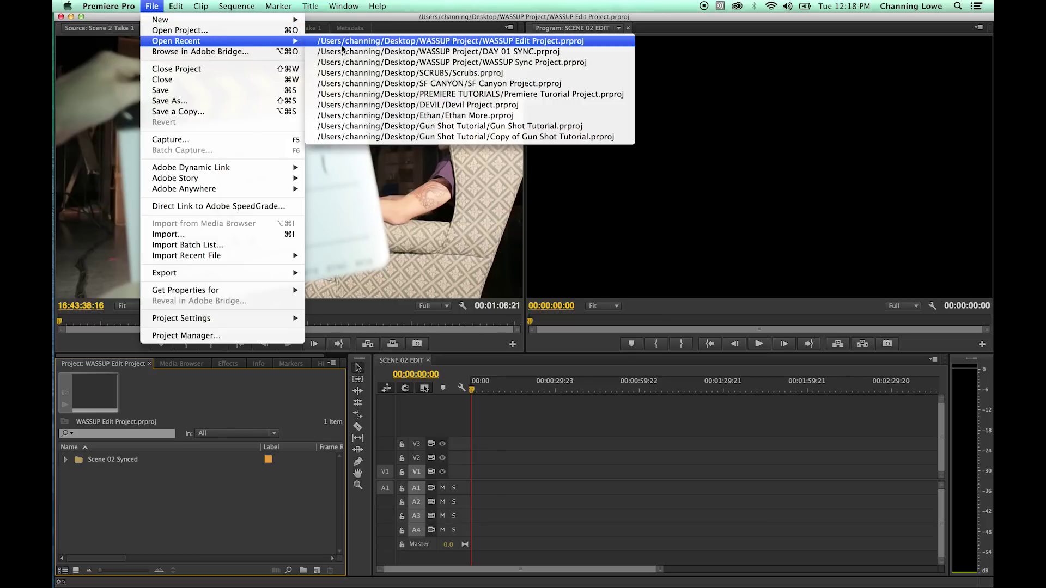
pyautogui.click(411, 64)
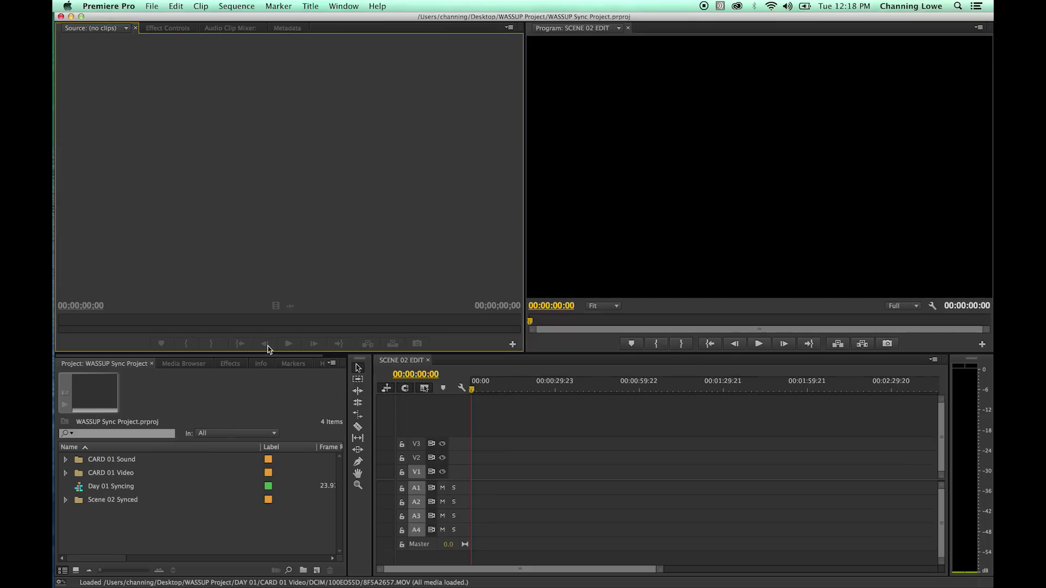
# - Import the CARD 02 Sound and CARD 02 Video folders from the DAY 02 folder in Finder into the sync project
pyautogui.click(133, 514)
pyautogui.press('super+Tab')
pyautogui.press('super+Tab')
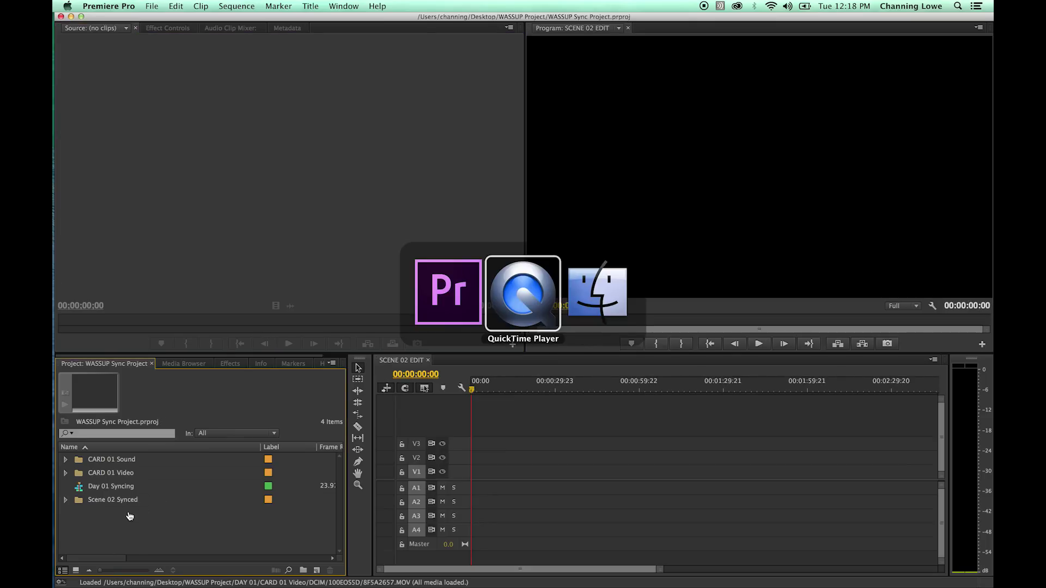
pyautogui.click(452, 272)
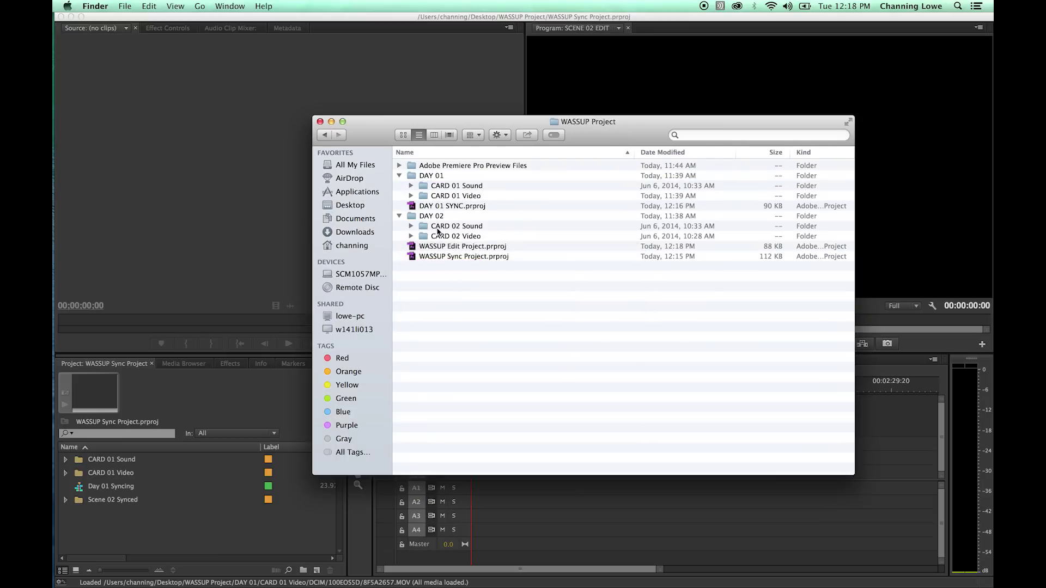
pyautogui.click(440, 227)
pyautogui.keyDown('shift'); pyautogui.click(445, 235); pyautogui.keyUp('shift')
pyautogui.moveTo(427, 250); pyautogui.dragTo(139, 534)
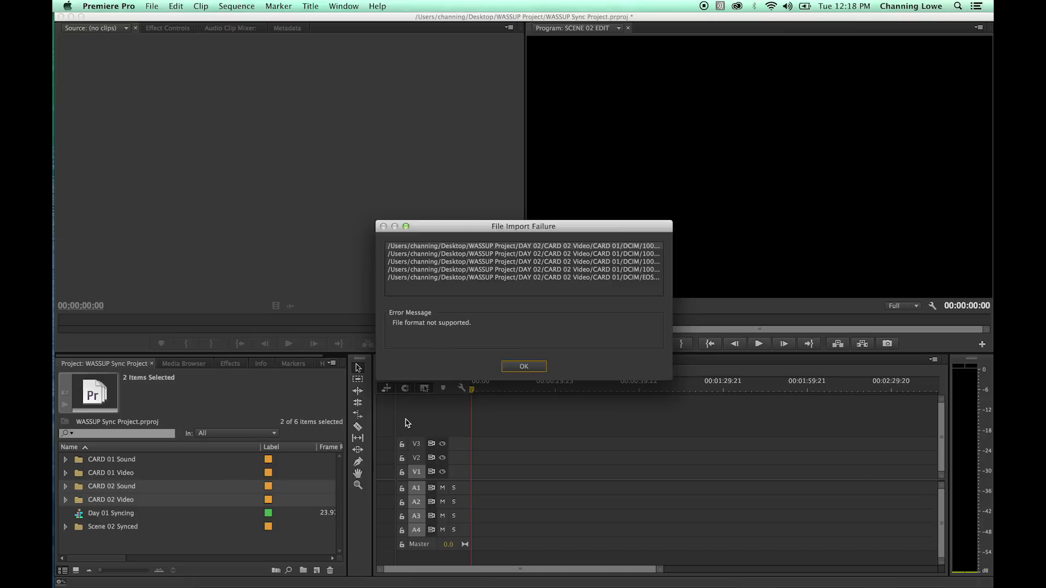
pyautogui.click(521, 370)
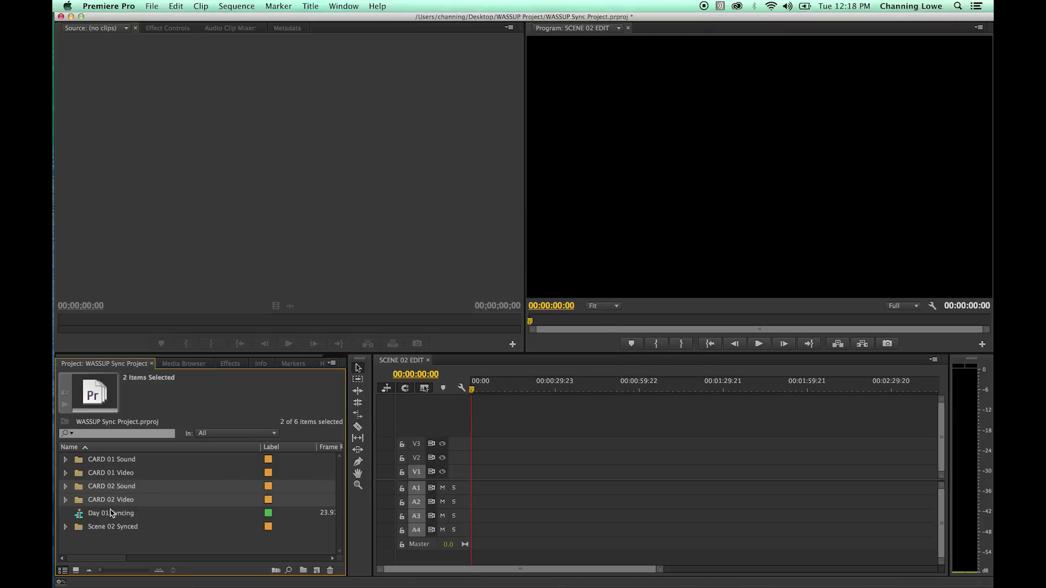
# - Create a new sequence from the clips MVI_7737.MOV to MVI_7740.MOV in the CARD 02 Video bin
pyautogui.click(124, 528)
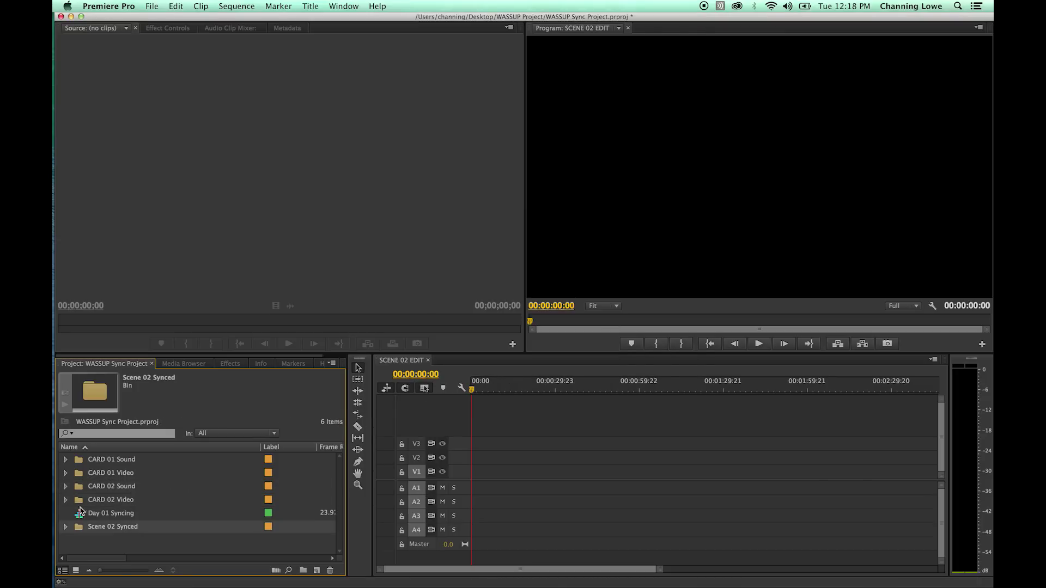
pyautogui.click(65, 500)
pyautogui.click(77, 514)
pyautogui.scroll(-2, 119, 516)
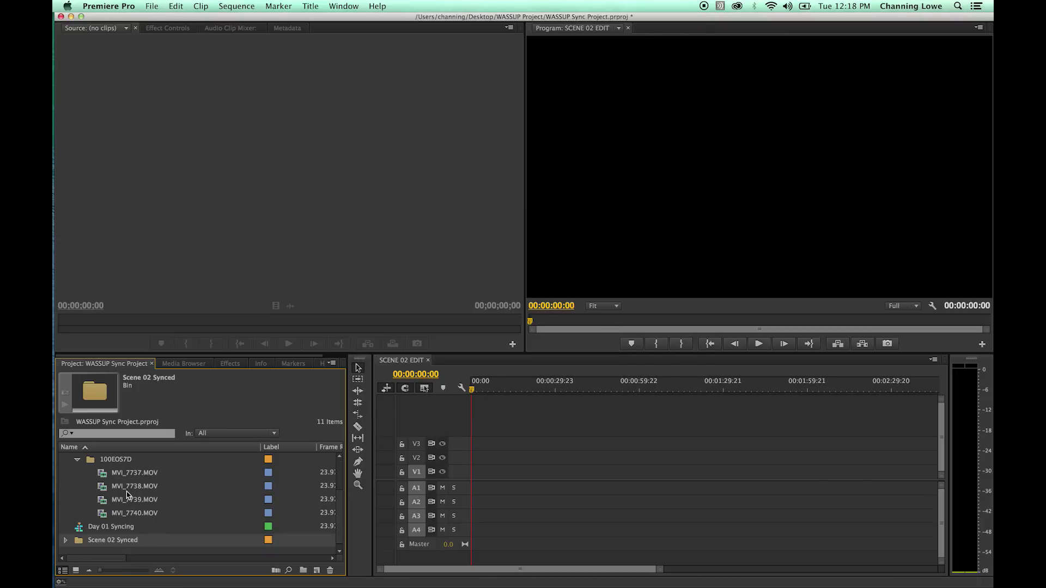
pyautogui.click(131, 477)
pyautogui.keyDown('shift'); pyautogui.click(132, 515); pyautogui.keyUp('shift')
pyautogui.moveTo(123, 479); pyautogui.dragTo(315, 570)
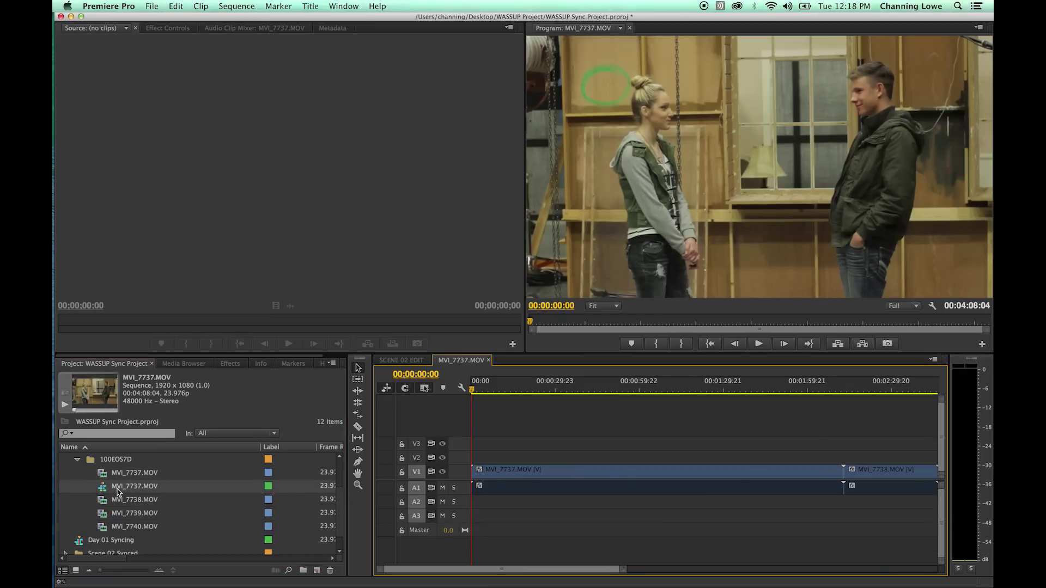
# - Move the new MVI_7737.MOV sequence out of the 100EOS7D bin to the project's root level and rename it Day 02 Syncing
pyautogui.moveTo(103, 490); pyautogui.dragTo(80, 490)
pyautogui.scroll(2, 81, 493)
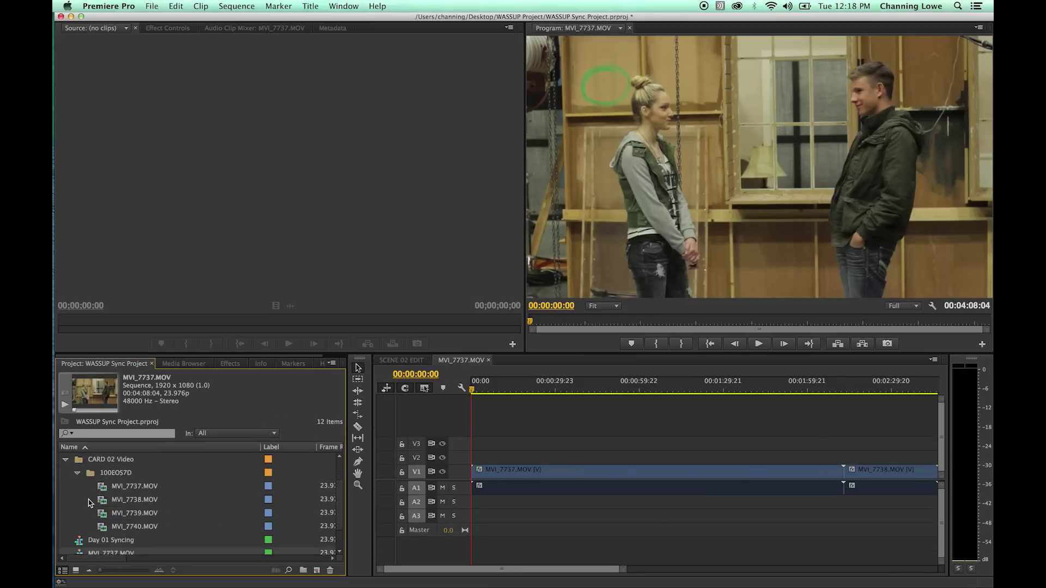
pyautogui.scroll(-3, 87, 499)
pyautogui.click(104, 527)
pyautogui.write('DA')
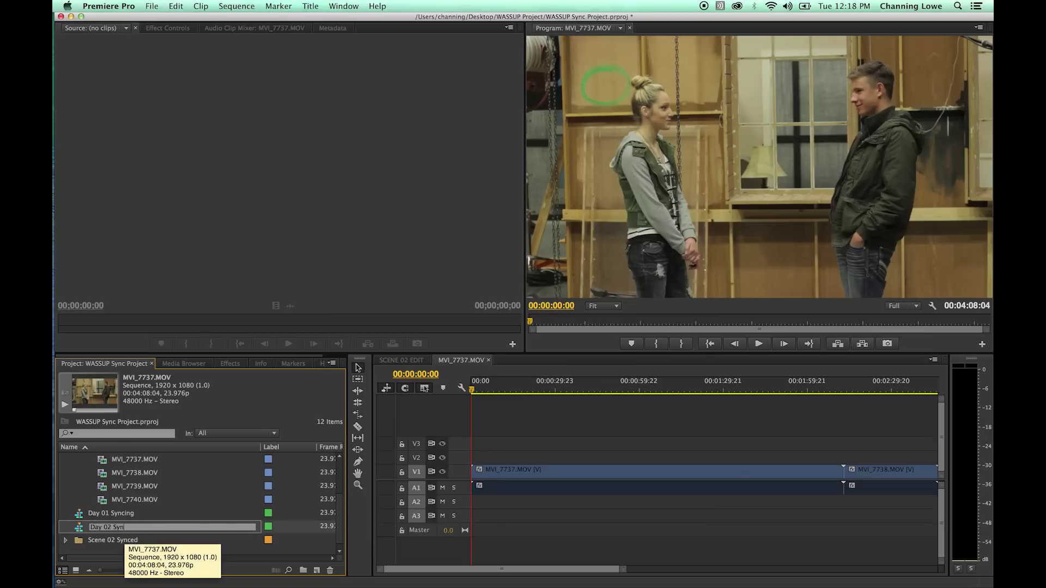
pyautogui.press('Return')
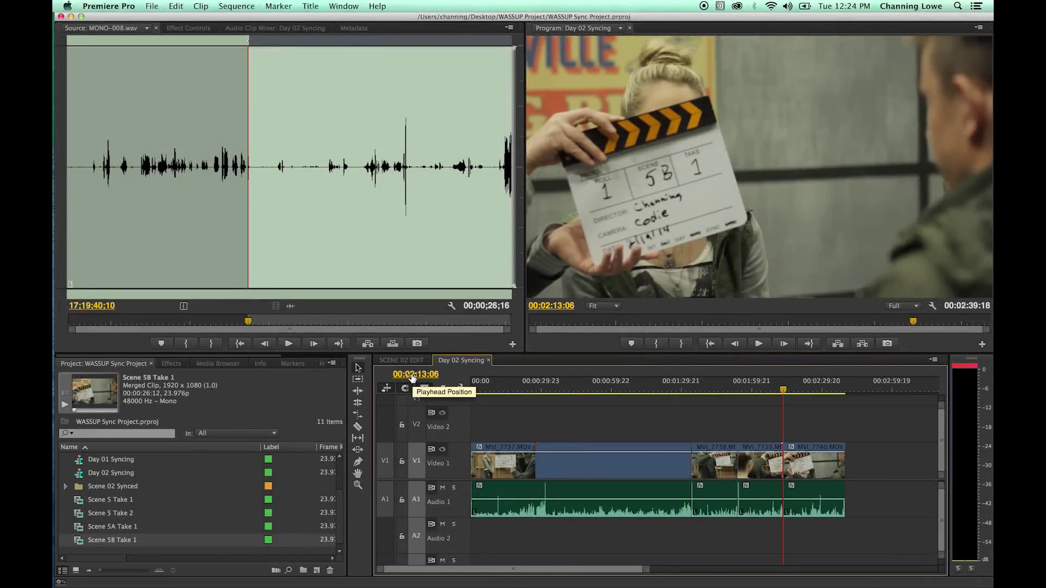
# - Group the merged clips Scene 5 Take 1, Scene 5 Take 2, Scene 5A Take 1 and Scene 5B Take 1 in a new bin named Scene 05
pyautogui.click(217, 488)
pyautogui.scroll(-2, 160, 479)
pyautogui.scroll(2, 156, 479)
pyautogui.click(114, 475)
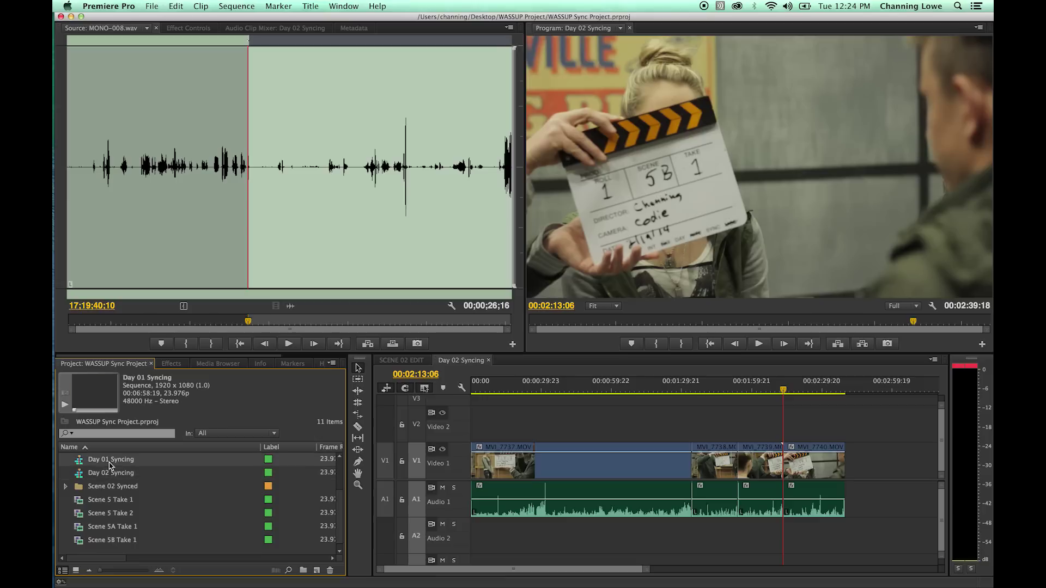
pyautogui.click(119, 501)
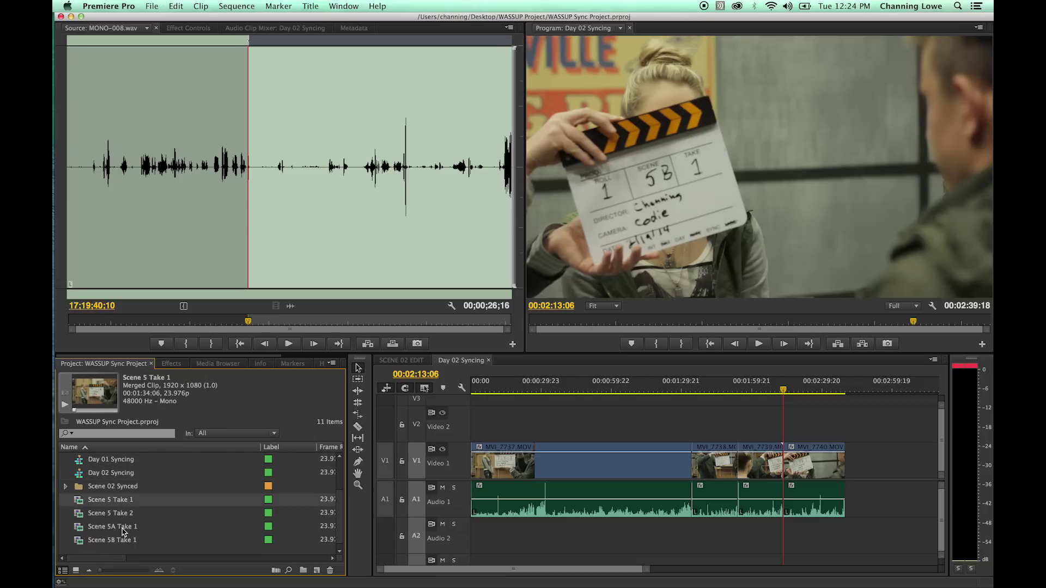
pyautogui.keyDown('shift'); pyautogui.click(118, 541); pyautogui.keyUp('shift')
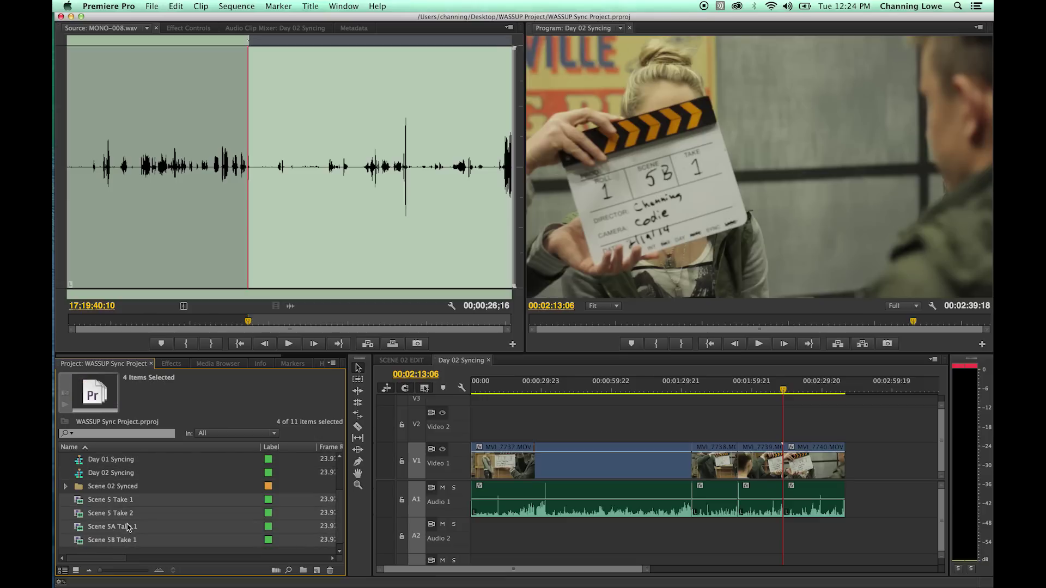
pyautogui.moveTo(292, 560); pyautogui.dragTo(303, 570)
pyautogui.write('Scene 05')
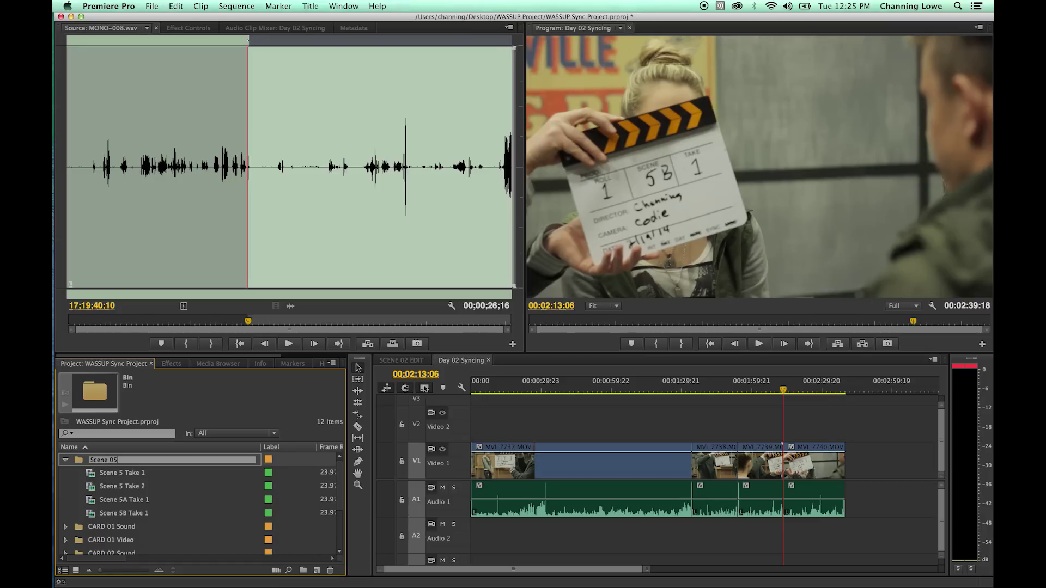
pyautogui.press('Tab')
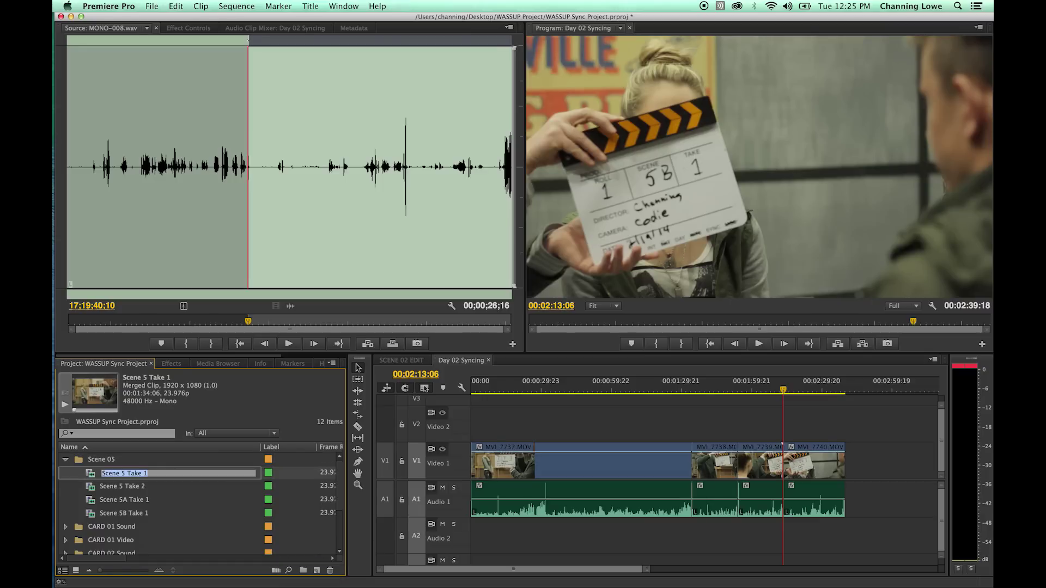
pyautogui.press('Return')
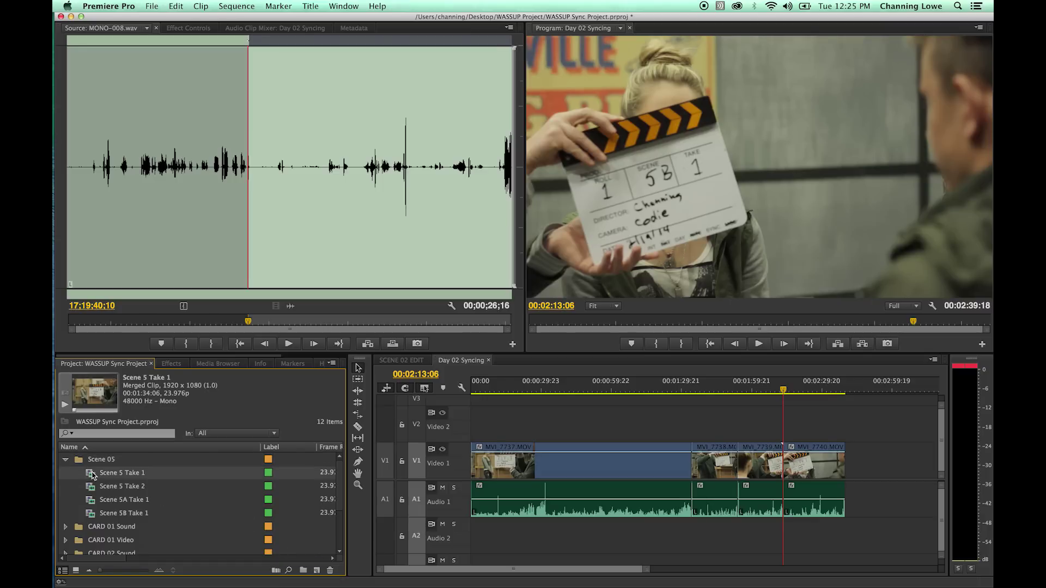
# - Create a sequence from the merged clip Scene 5 Take 1, name it Scene 05 Edit, and save the sync project
pyautogui.scroll(-3, 278, 545)
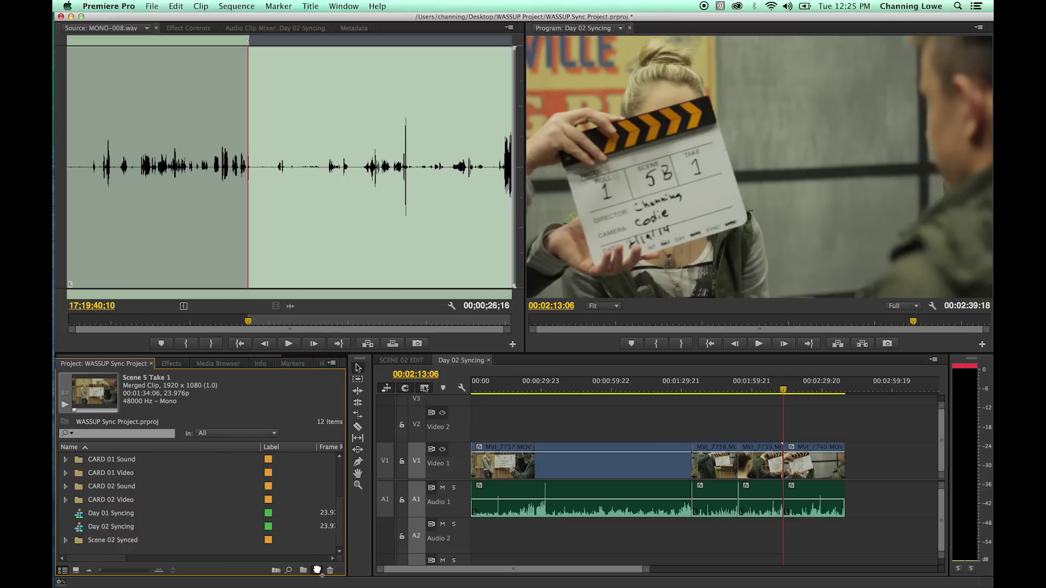
pyautogui.moveTo(318, 570); pyautogui.dragTo(317, 570)
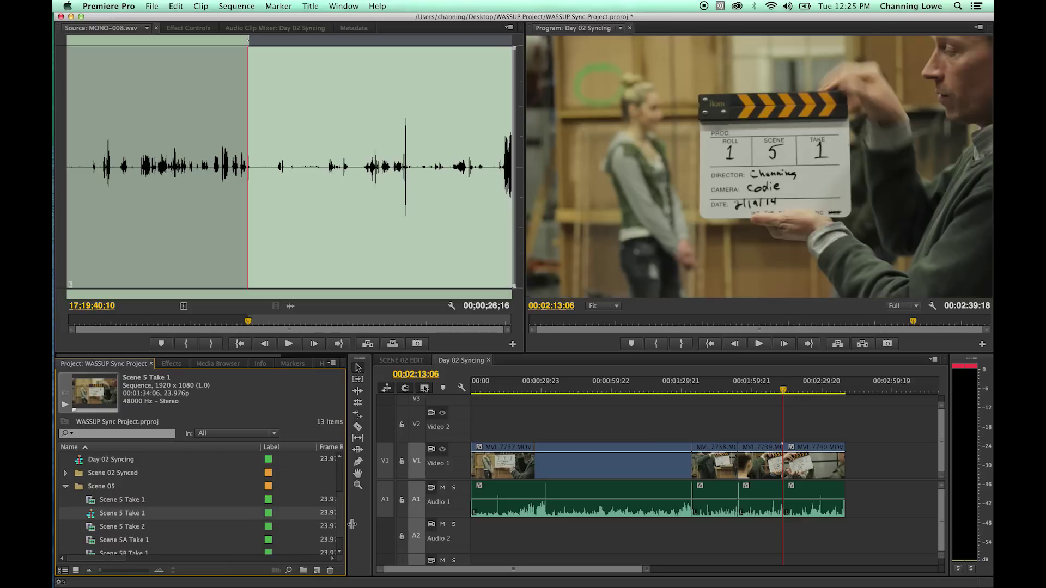
pyautogui.click(134, 513)
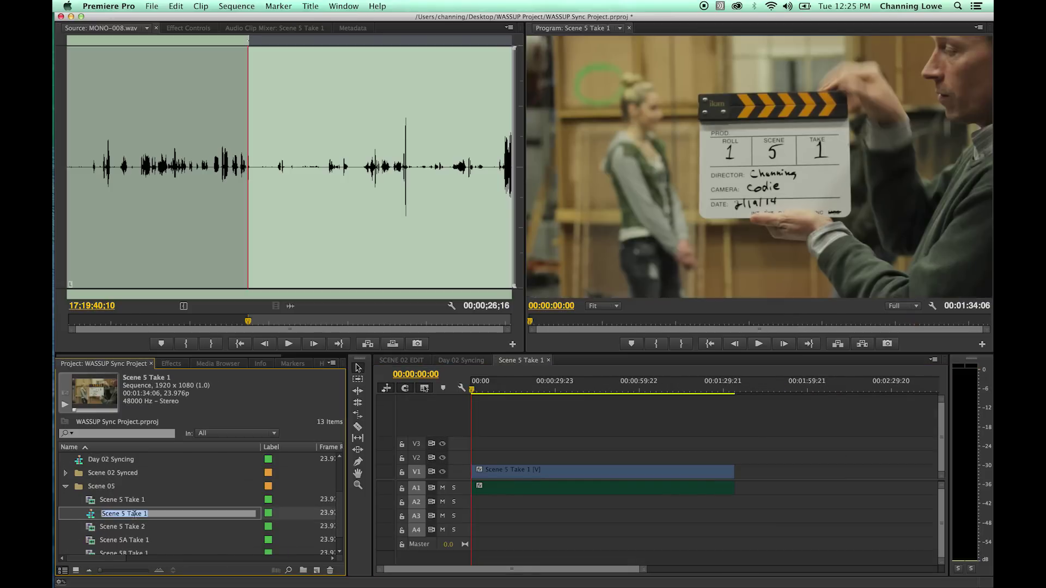
pyautogui.write('Scene 05 Edit')
pyautogui.press('Return')
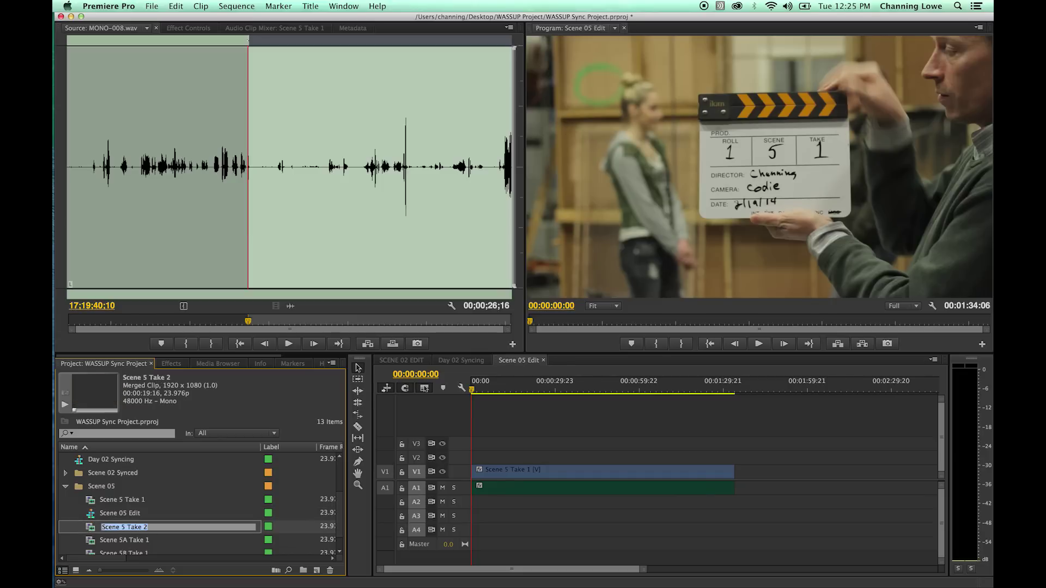
pyautogui.click(65, 488)
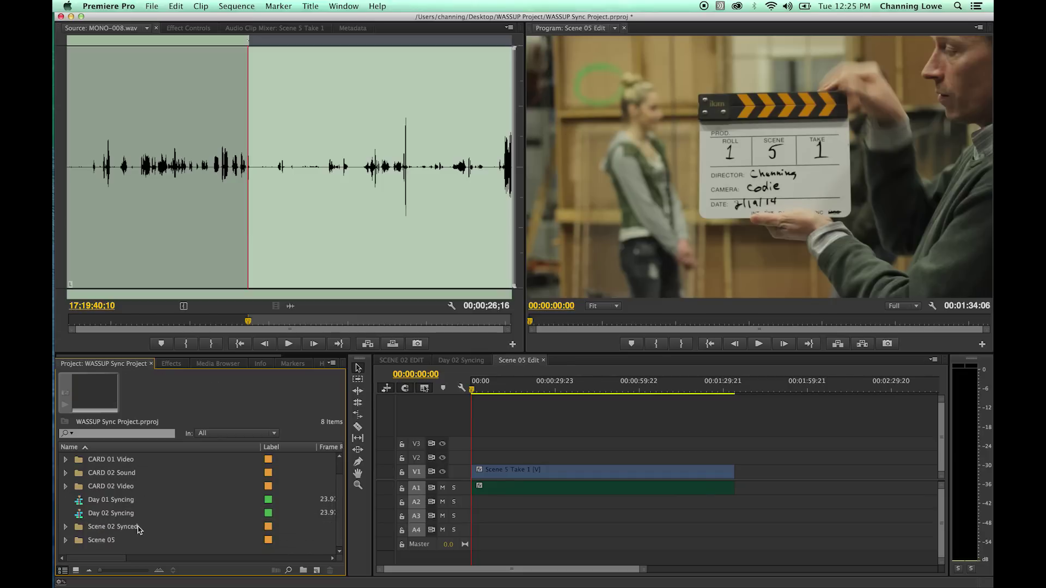
pyautogui.press('super+s')
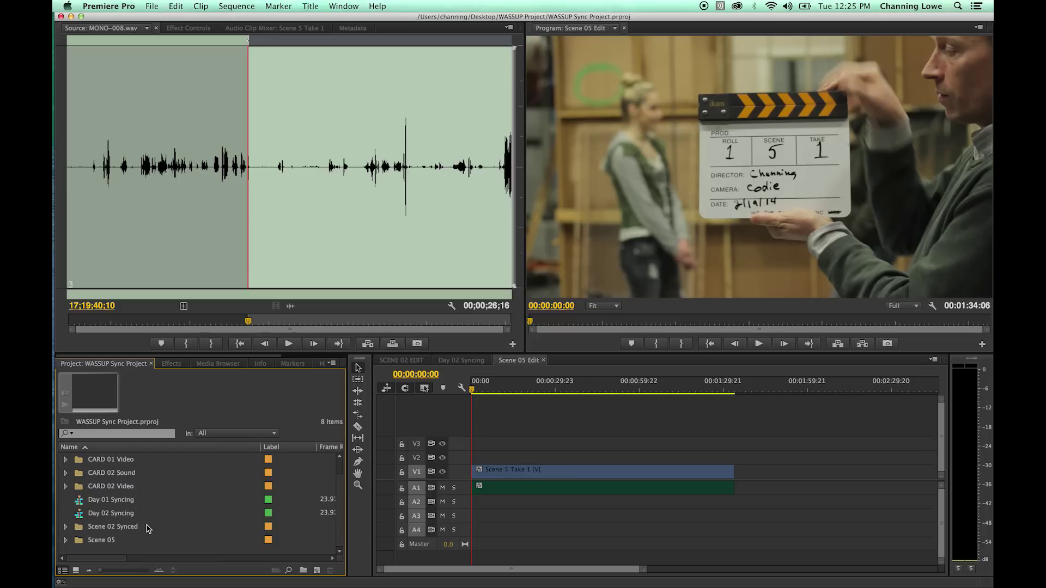
# - Rename the Scene 05 bin as Scene 05 Synced
pyautogui.click(138, 524)
pyautogui.moveTo(103, 493); pyautogui.dragTo(106, 495)
pyautogui.click(112, 541)
pyautogui.click(111, 541)
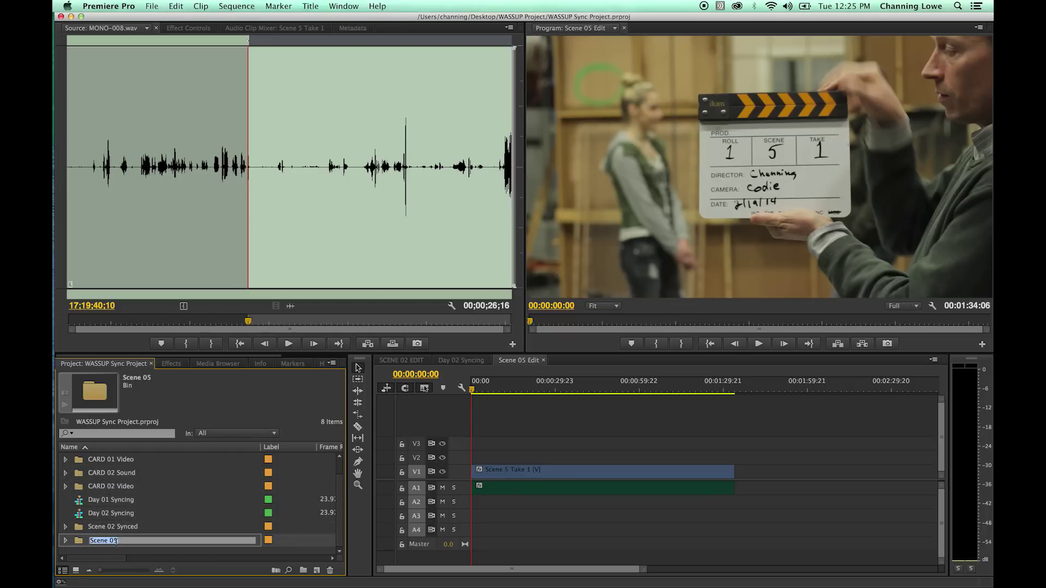
pyautogui.press('Right')
pyautogui.press('Return')
pyautogui.click(119, 528)
pyautogui.click(121, 539)
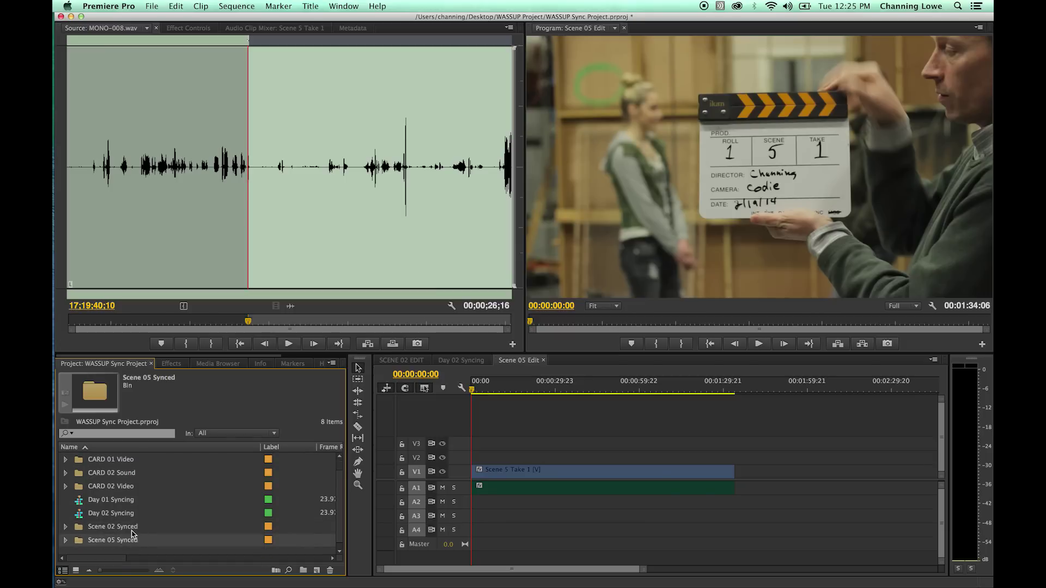
# - Delete every project item except the Scene 05 Synced bin and check that bin's contents
pyautogui.moveTo(122, 539); pyautogui.dragTo(65, 456)
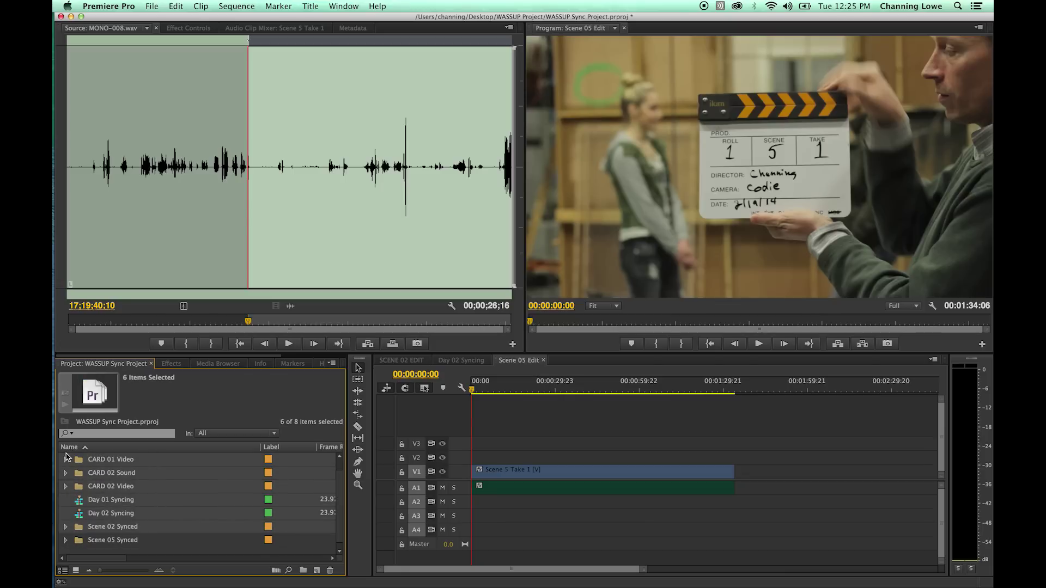
pyautogui.press('Delete')
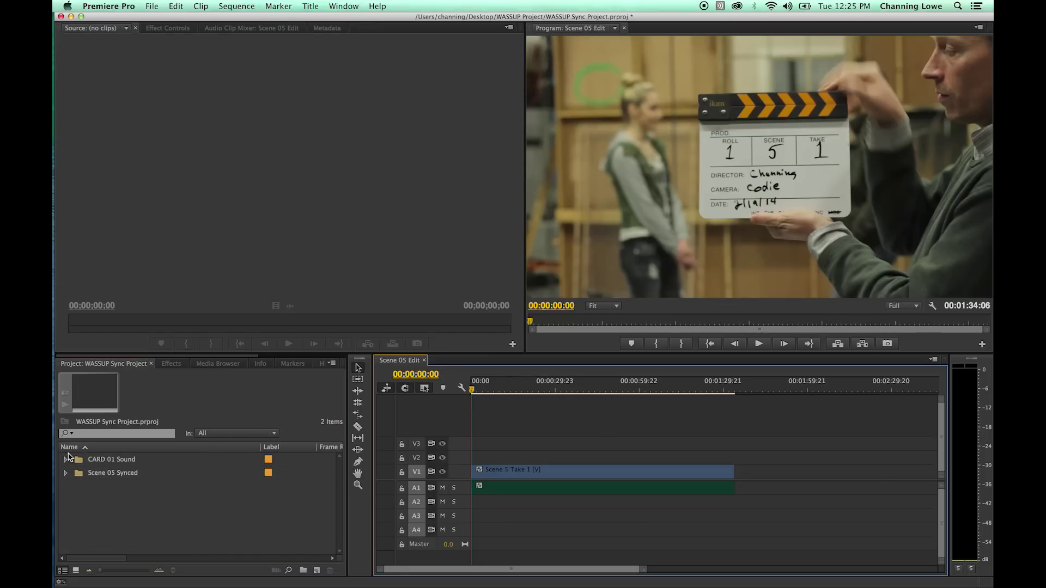
pyautogui.click(100, 464)
pyautogui.press('Delete')
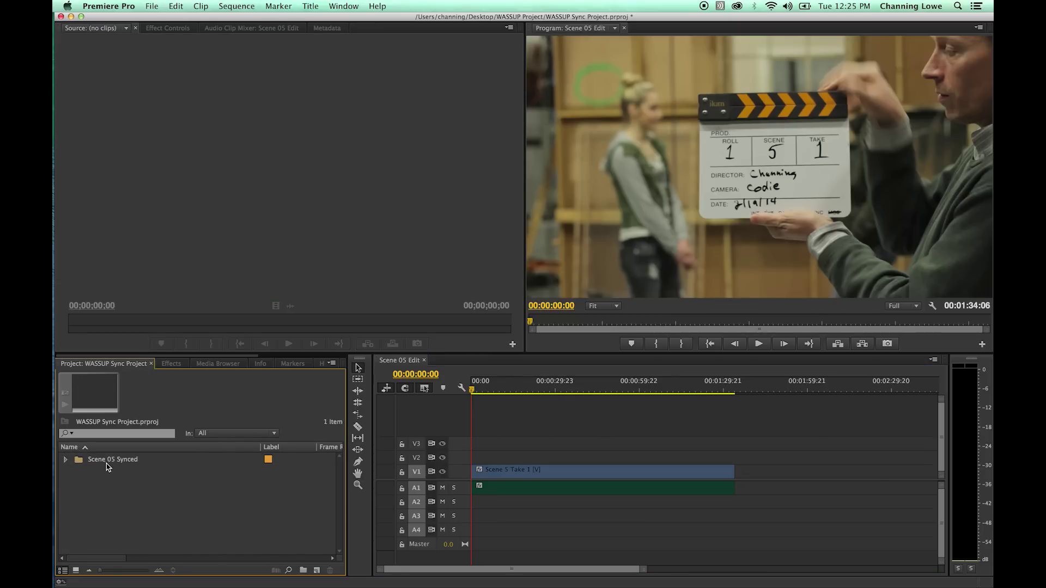
pyautogui.click(65, 459)
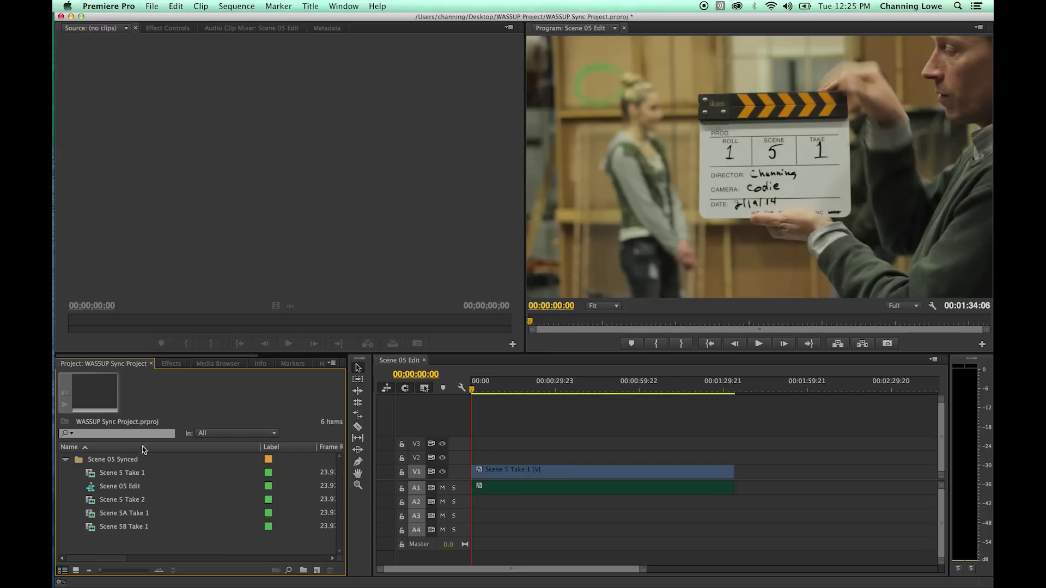
pyautogui.click(65, 460)
# - Save the project under the new name DAY 02 SYNC in the WASSUP Project folder
pyautogui.click(152, 7)
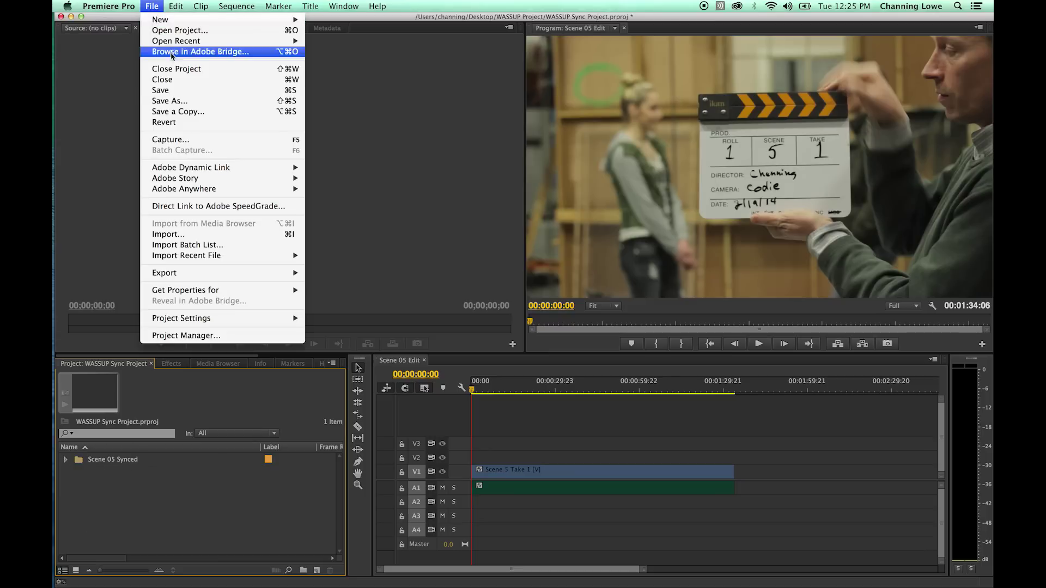
pyautogui.click(187, 101)
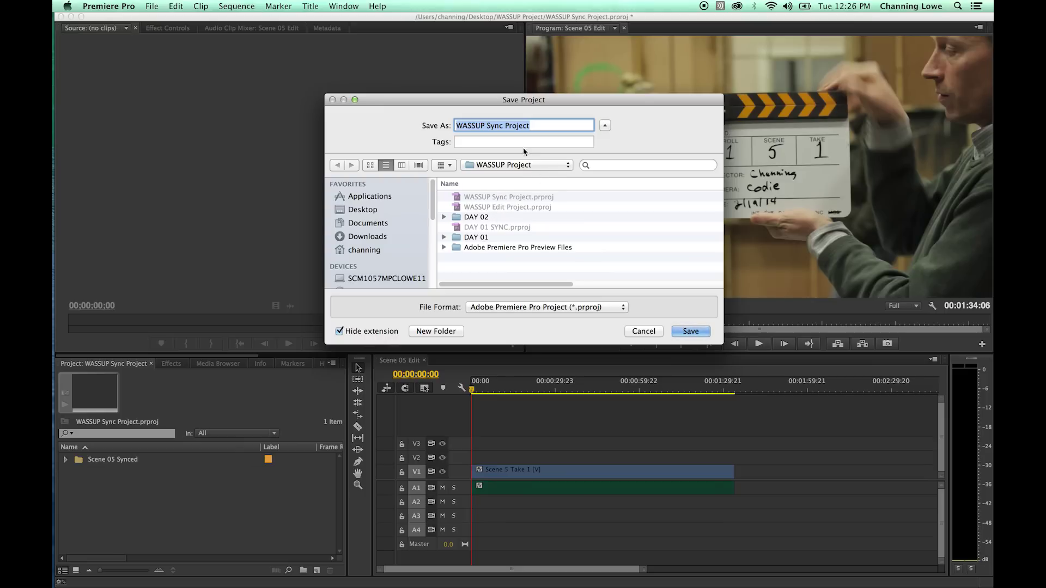
pyautogui.click(493, 228)
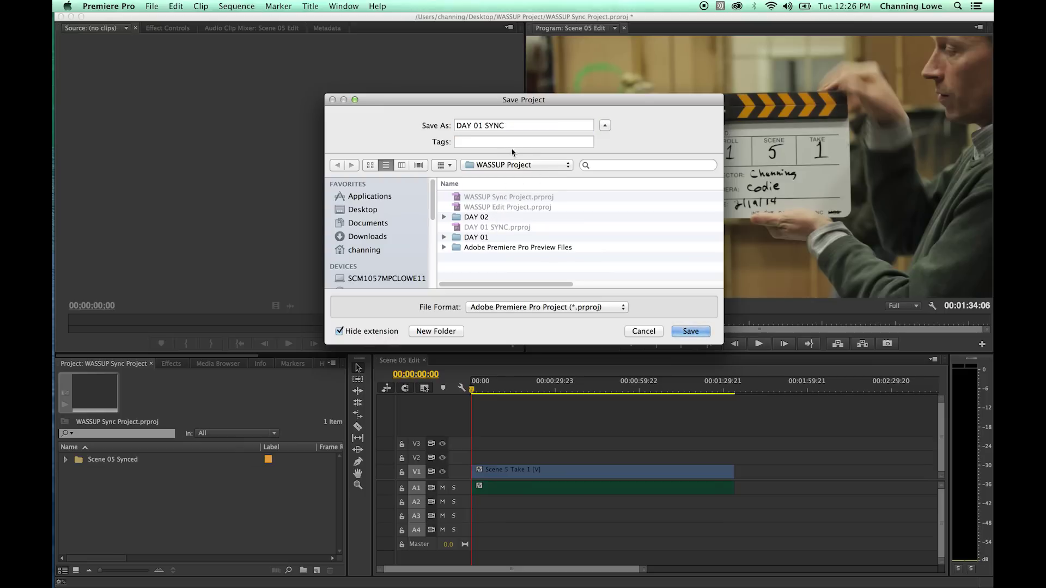
pyautogui.click(483, 126)
pyautogui.press('BackSpace')
pyautogui.write('2')
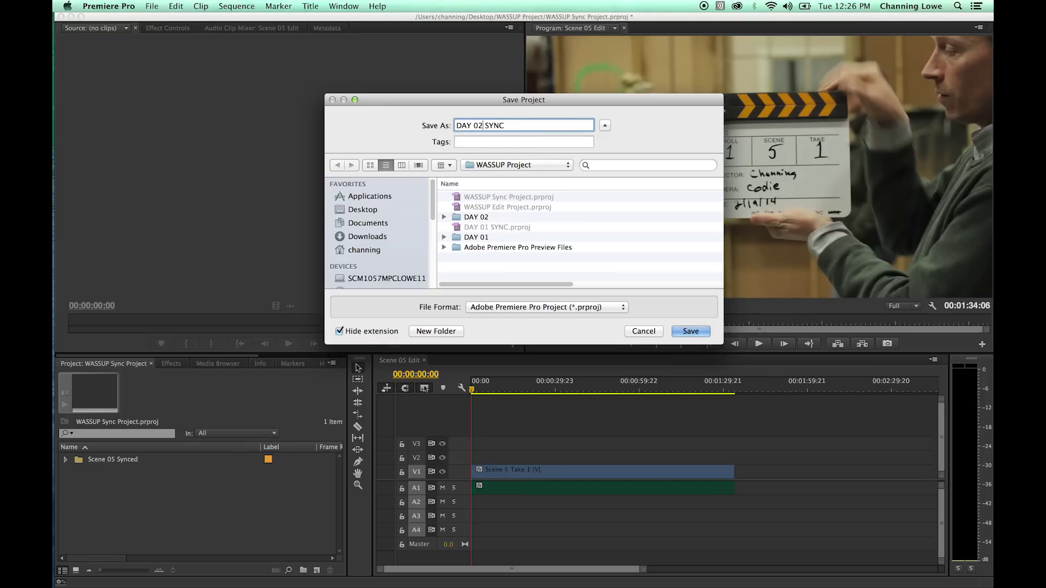
pyautogui.press('Return')
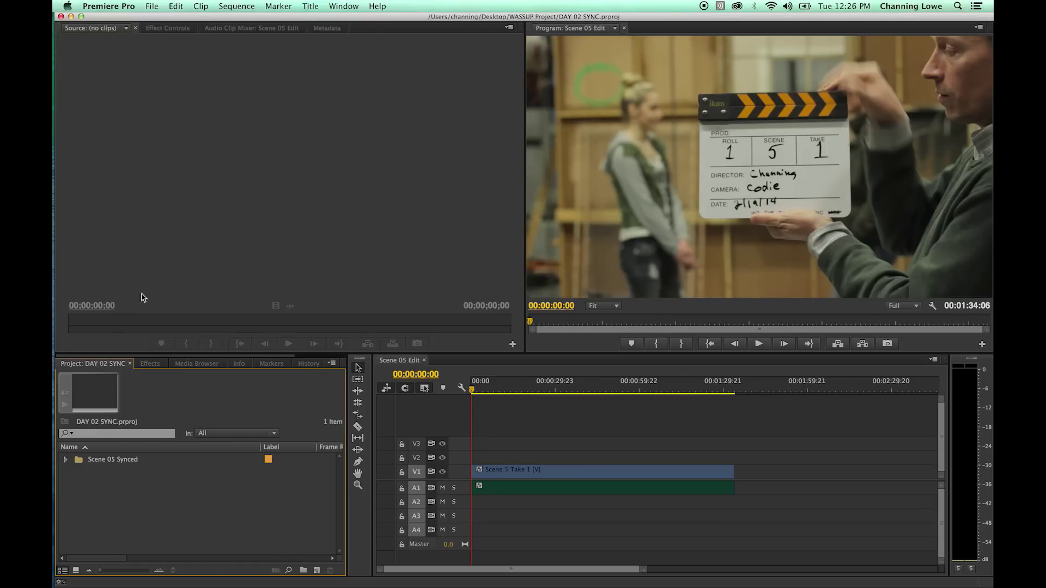
# - Open the recent project WASSUP Edit Project and check the contents of its Scene 02 Synced bin
pyautogui.click(152, 7)
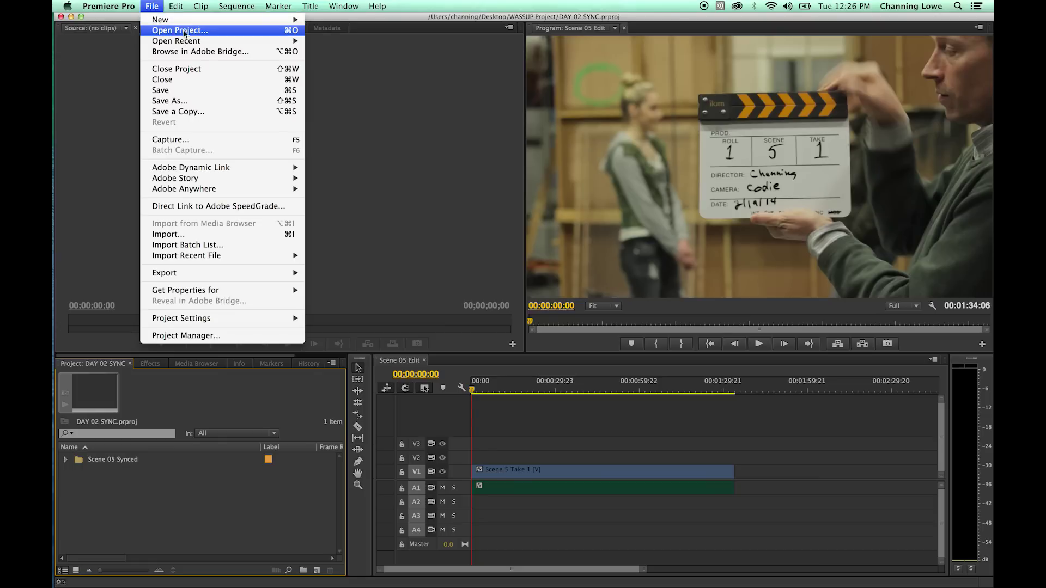
pyautogui.moveTo(203, 41)
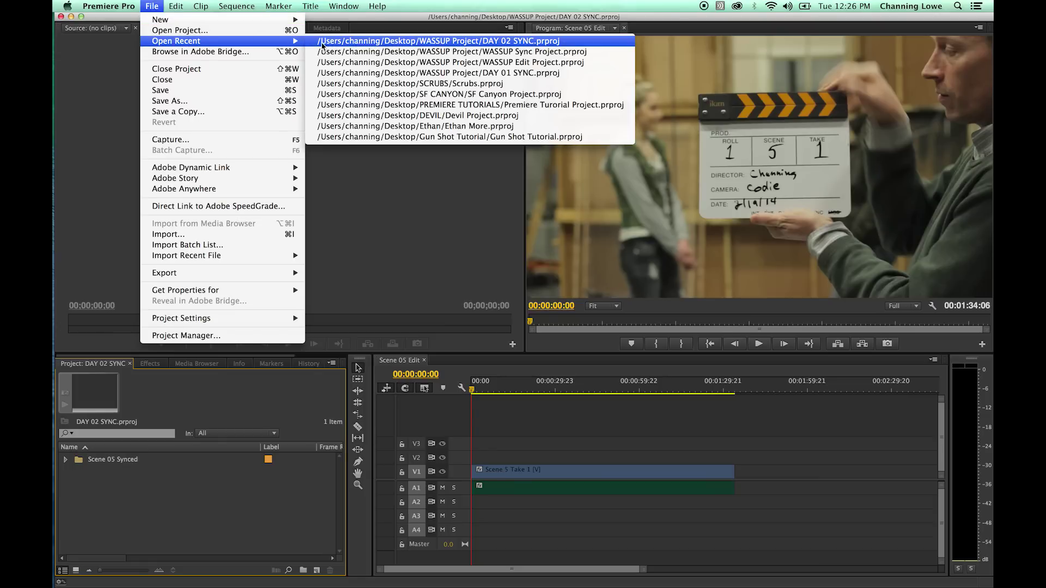
pyautogui.click(390, 62)
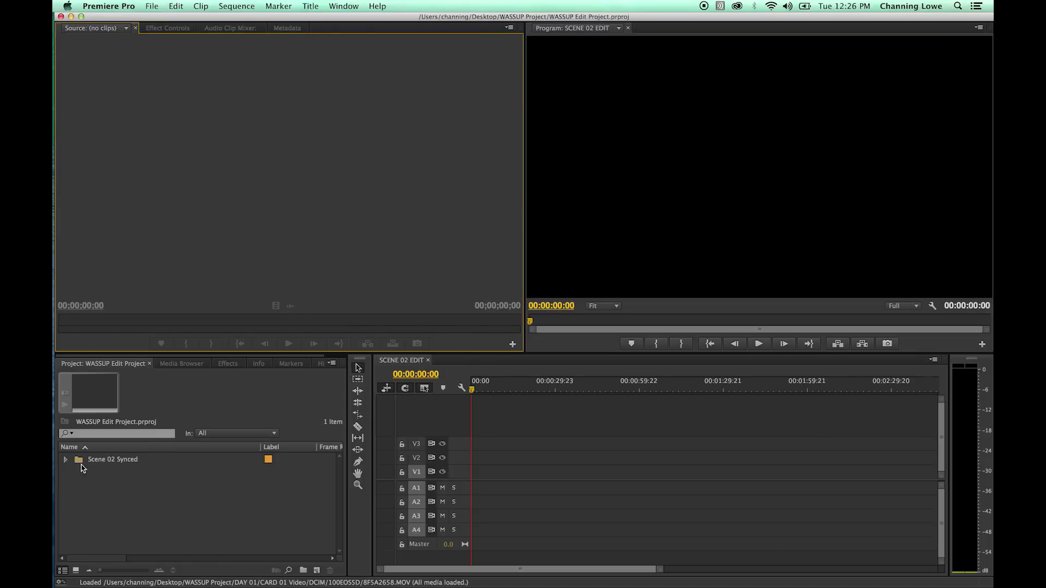
pyautogui.click(66, 460)
pyautogui.click(66, 460)
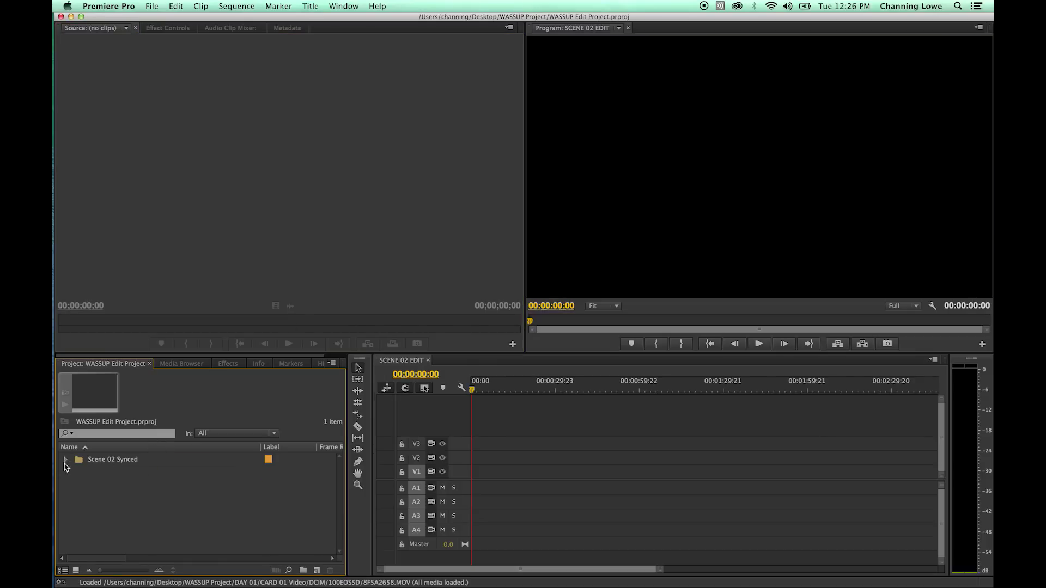
# - Import the entire DAY 02 SYNC project without creating a folder for imported items, and save the edit project
pyautogui.doubleClick(104, 490)
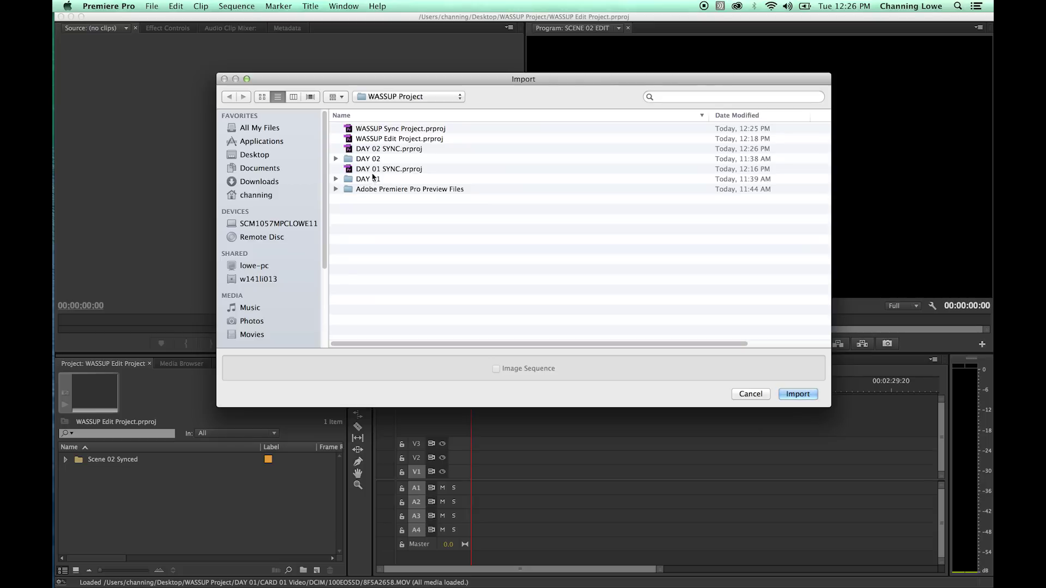
pyautogui.click(372, 151)
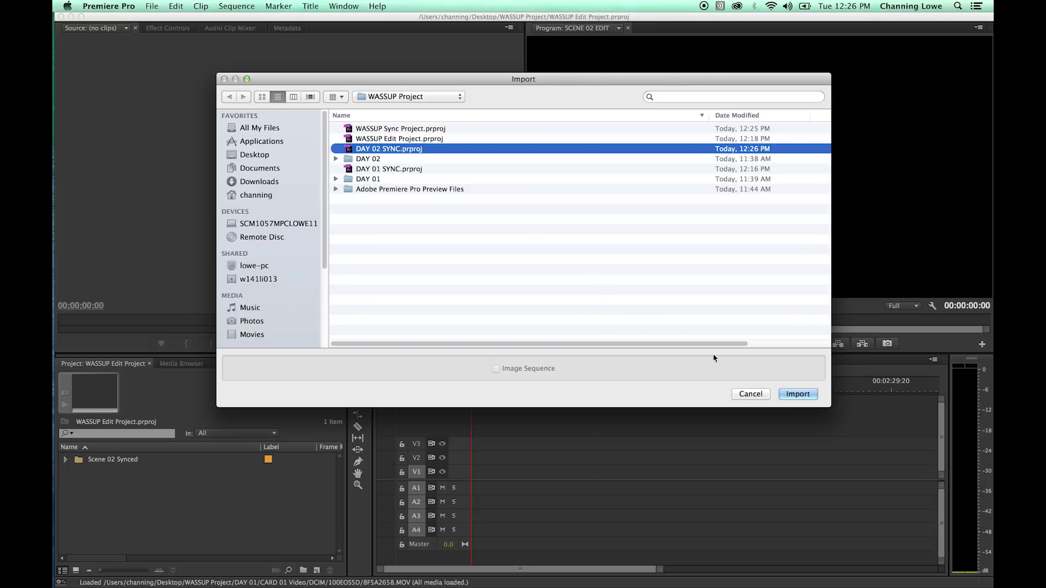
pyautogui.click(785, 393)
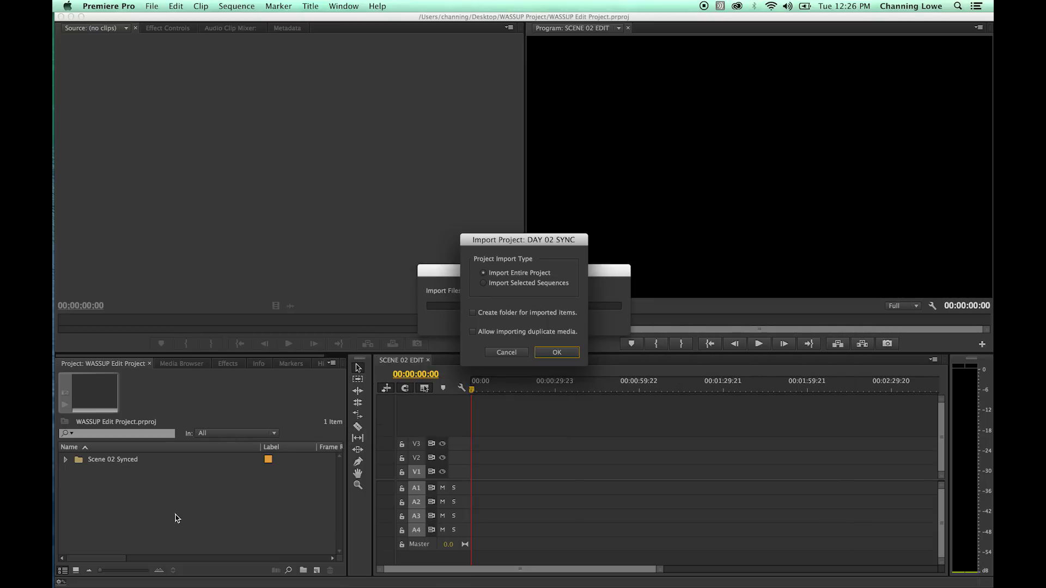
pyautogui.click(557, 353)
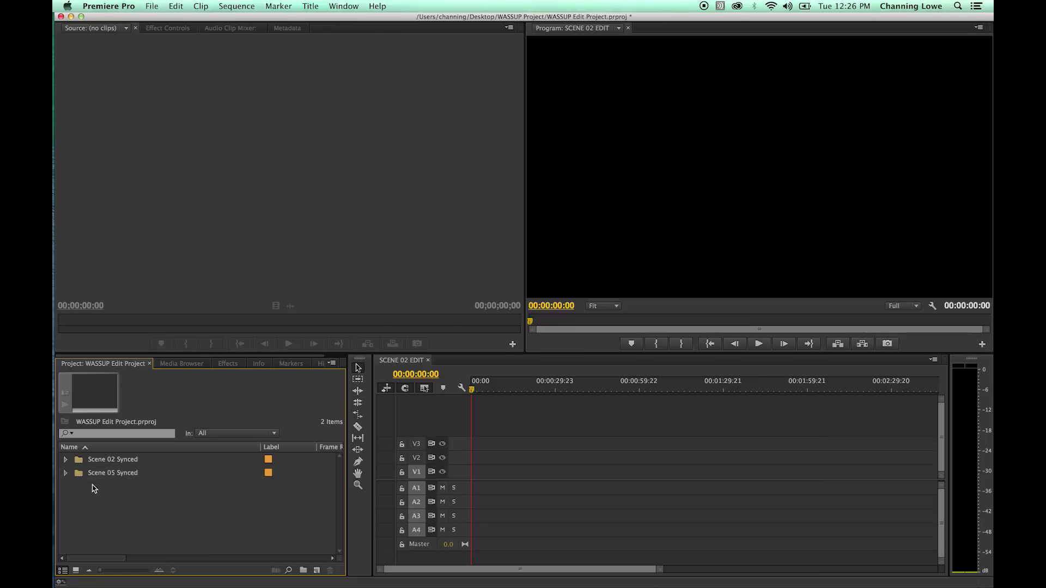
pyautogui.click(66, 473)
pyautogui.click(66, 473)
pyautogui.press('super+s')
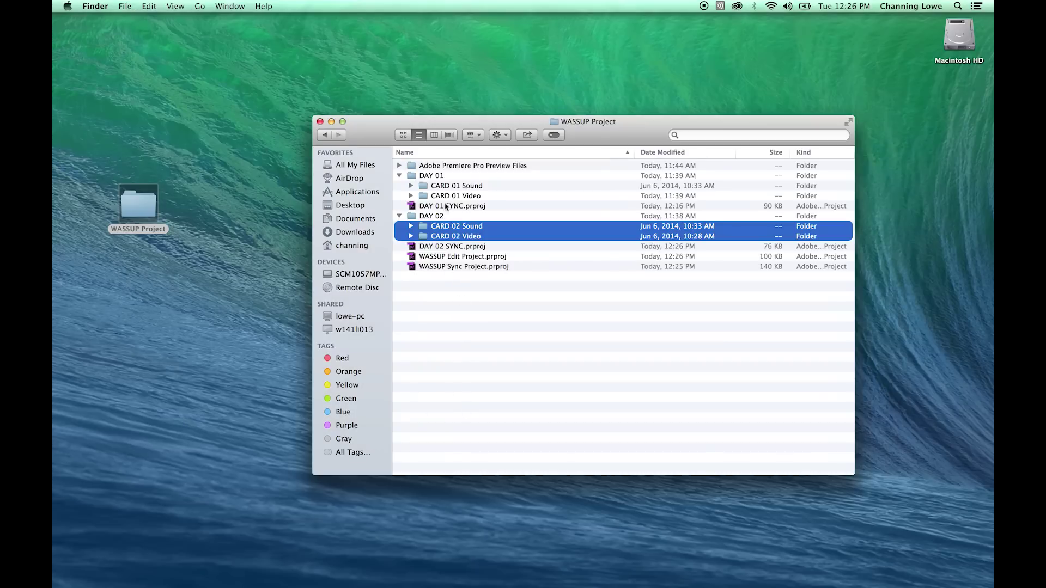
# - Review the DAY 01 SYNC, DAY 02 SYNC and WASSUP Edit Project files in Finder's WASSUP Project folder
pyautogui.click(445, 206)
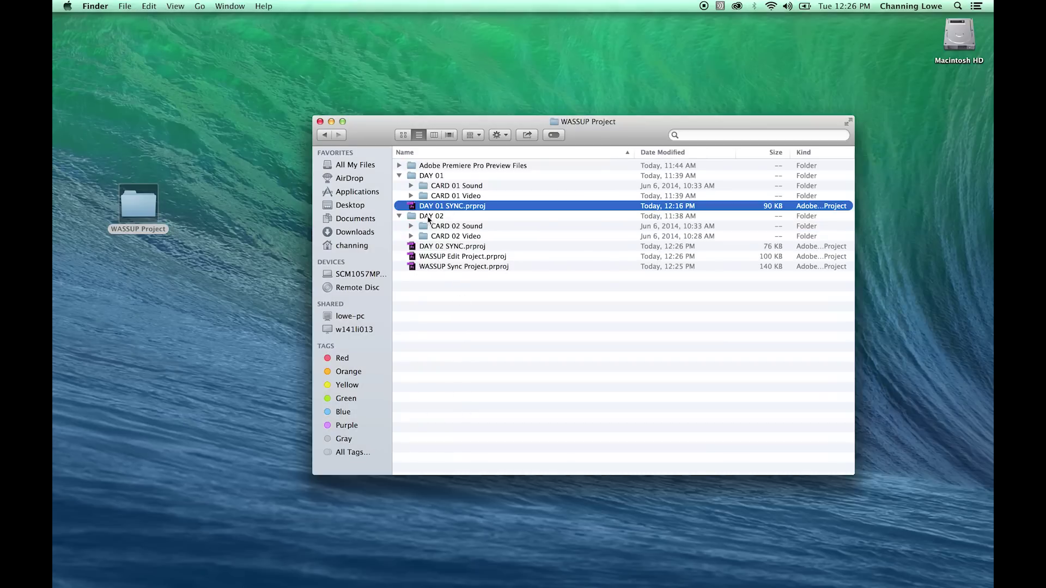
pyautogui.click(431, 258)
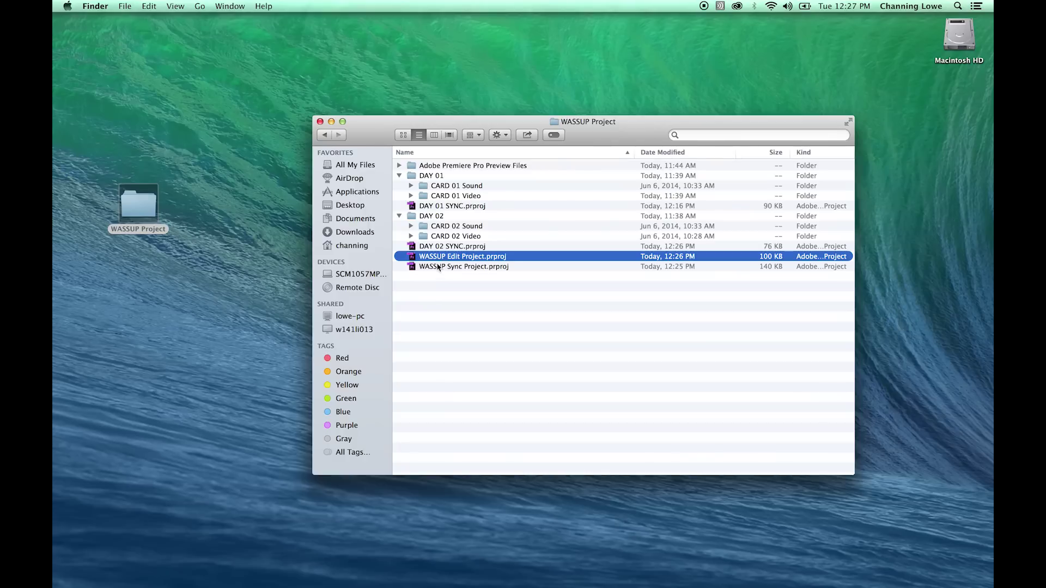
pyautogui.click(436, 248)
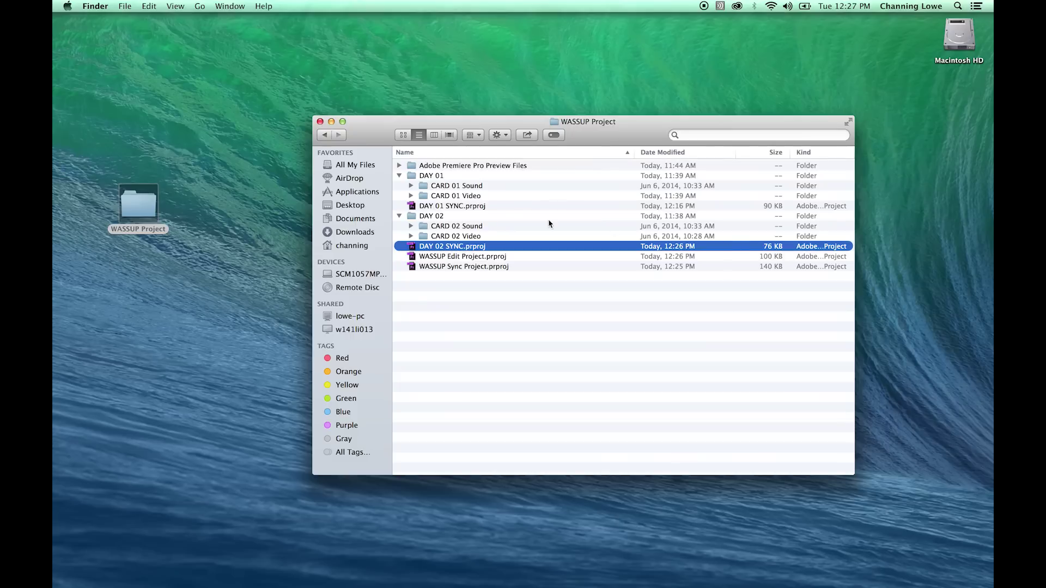
pyautogui.click(490, 207)
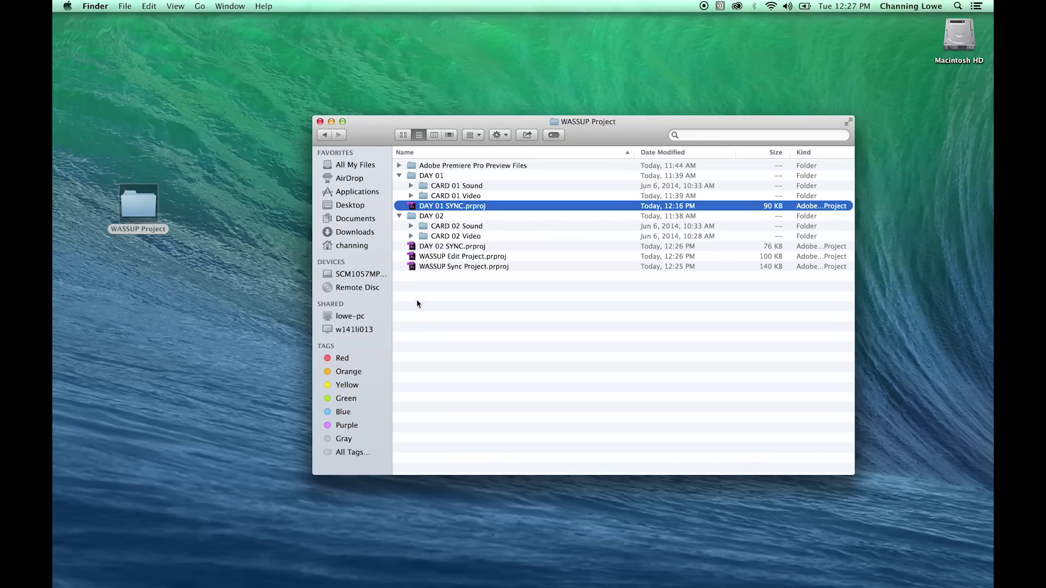
pyautogui.click(465, 318)
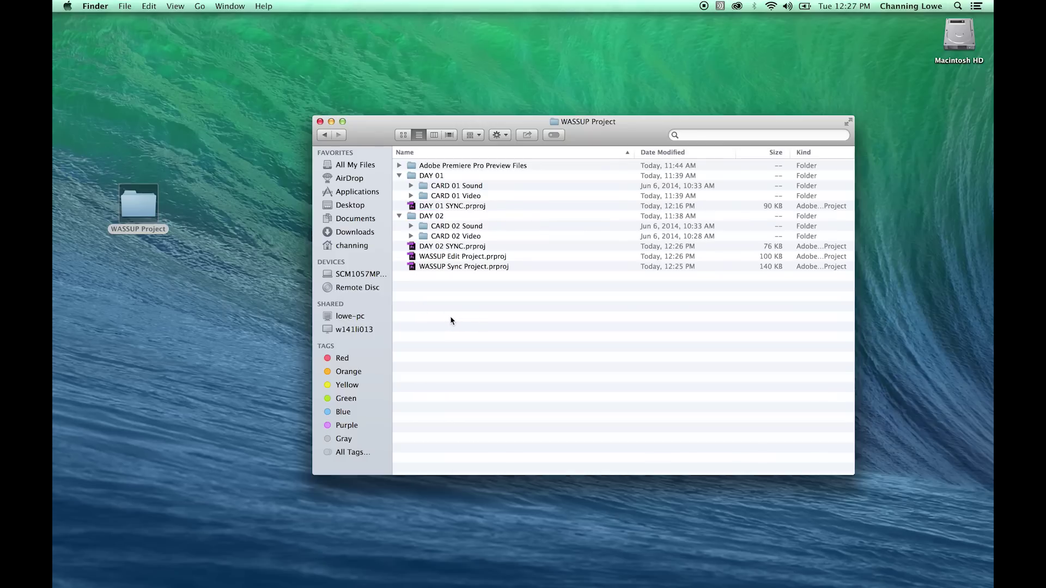
pyautogui.press('super+w')
pyautogui.press('super+Tab')
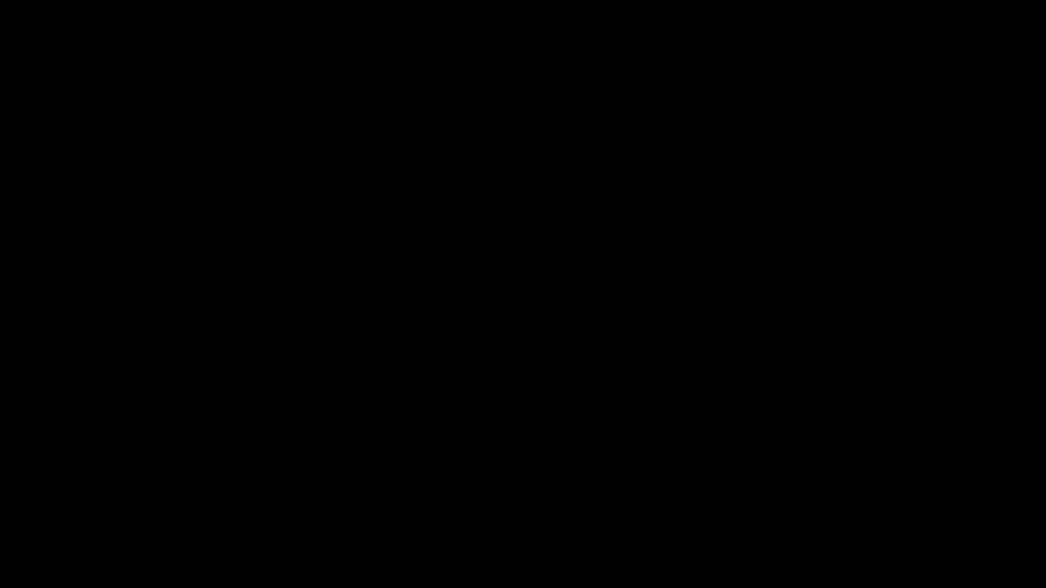